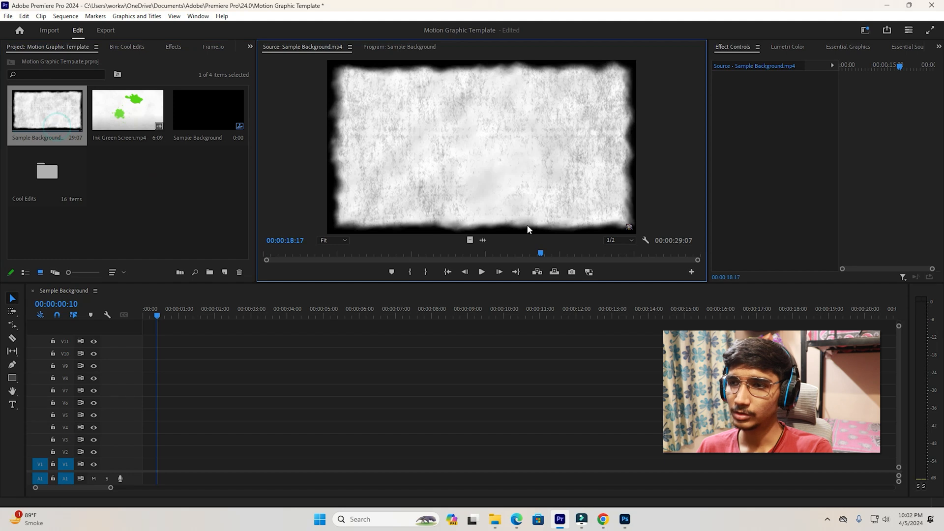
Step: Place only the video of Sample Background.mp4 at the start of track V1 and scale it to 109
left_click_drag(470, 240, 129, 415)
left_click_drag(186, 415, 186, 464)
left_click(418, 121)
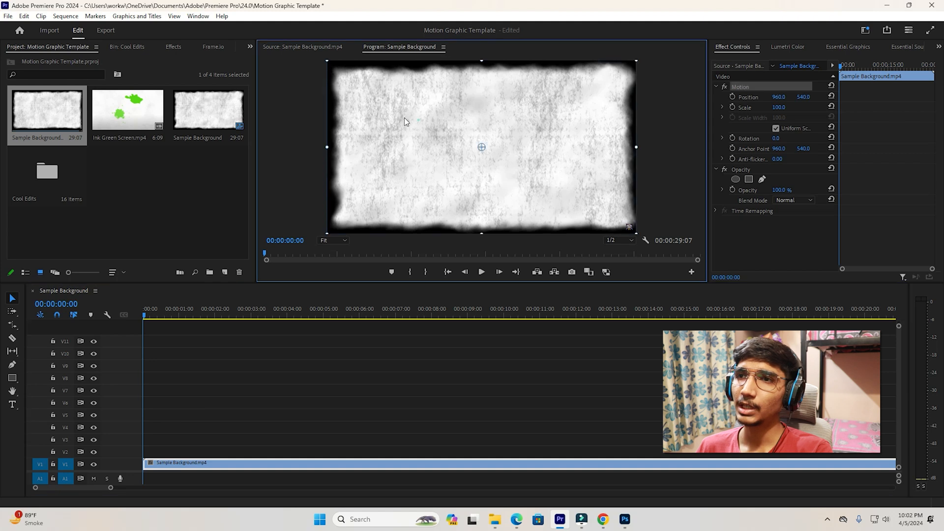
left_click_drag(782, 107, 708, 131)
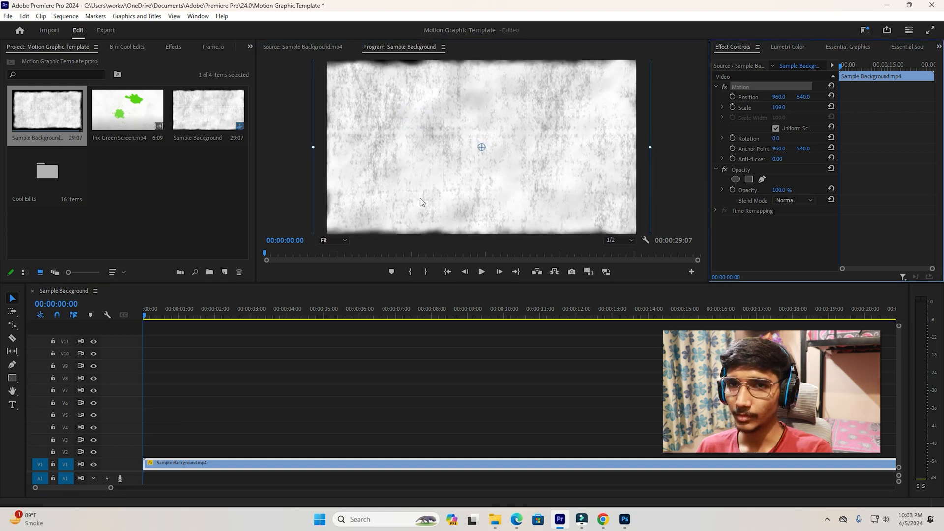
Step: Add 12.png from the Cool Edits bin to track V2 at the start of the sequence
double_click(57, 175)
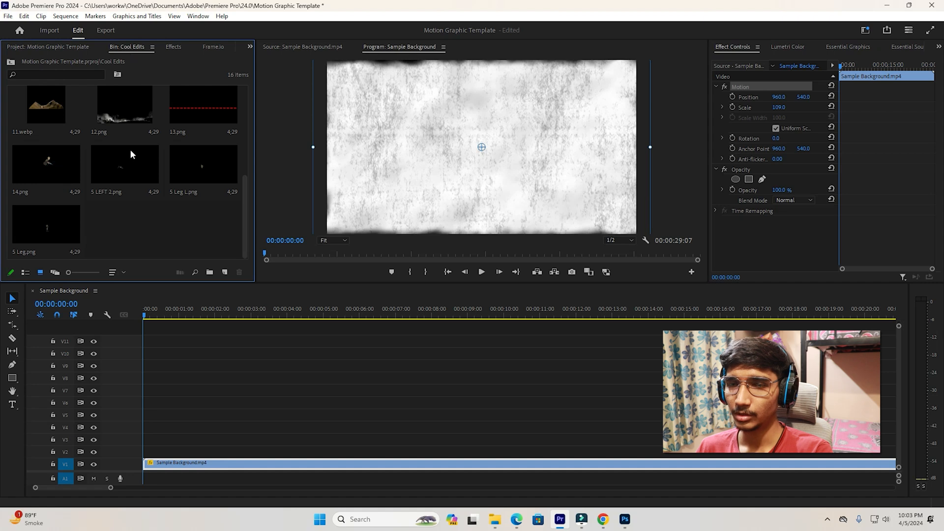
scroll(135, 146, "up", 3)
left_click(153, 211)
scroll(170, 206, "down", 3)
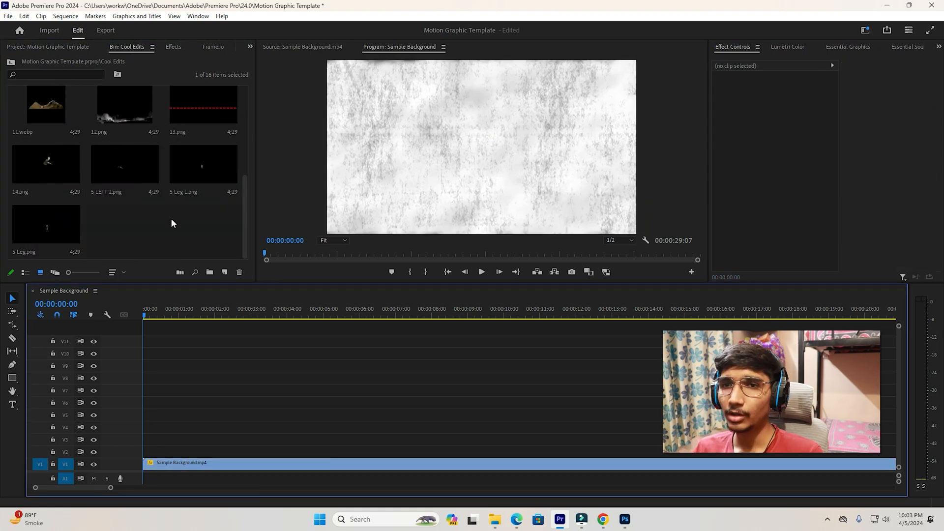
double_click(172, 219)
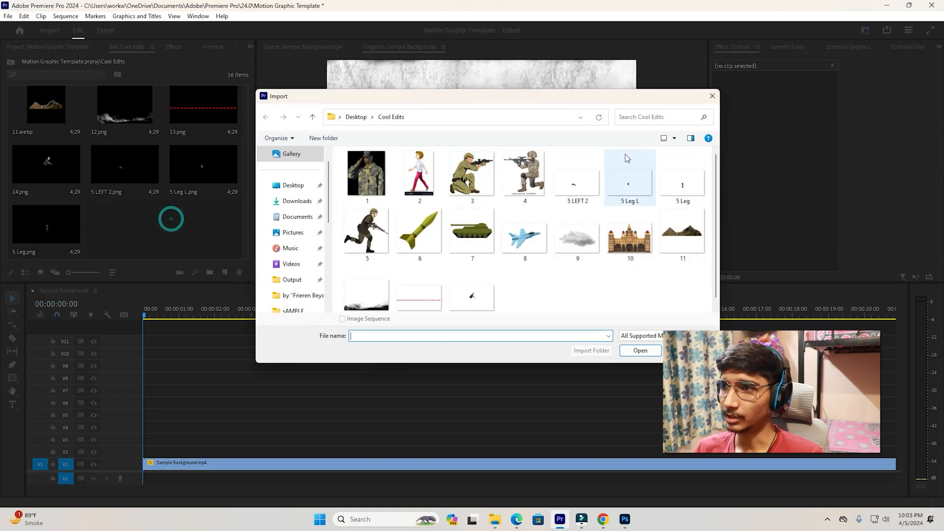
left_click(712, 96)
left_click_drag(125, 106, 142, 437)
Step: Scale the 12.png ground image to 135 and set its position to 960, 360 so it spans the frame
left_click(496, 191)
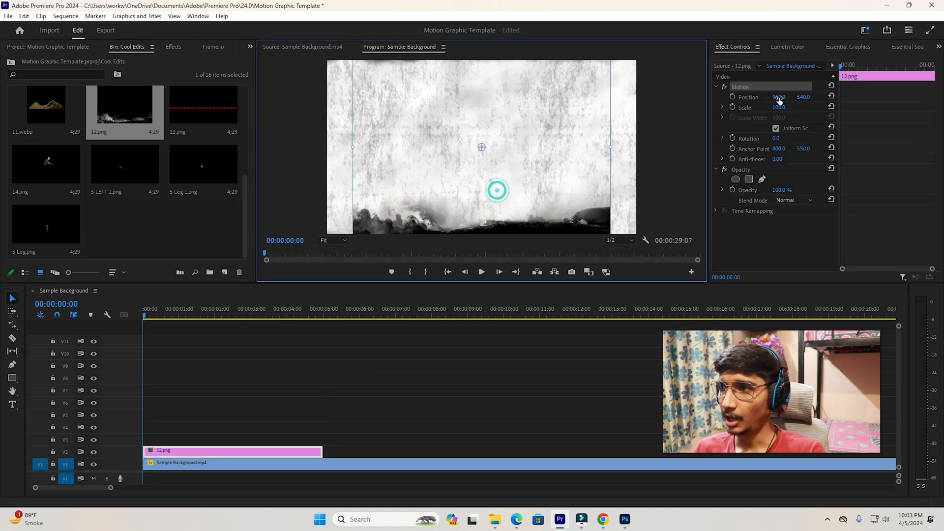
left_click_drag(779, 108, 715, 98)
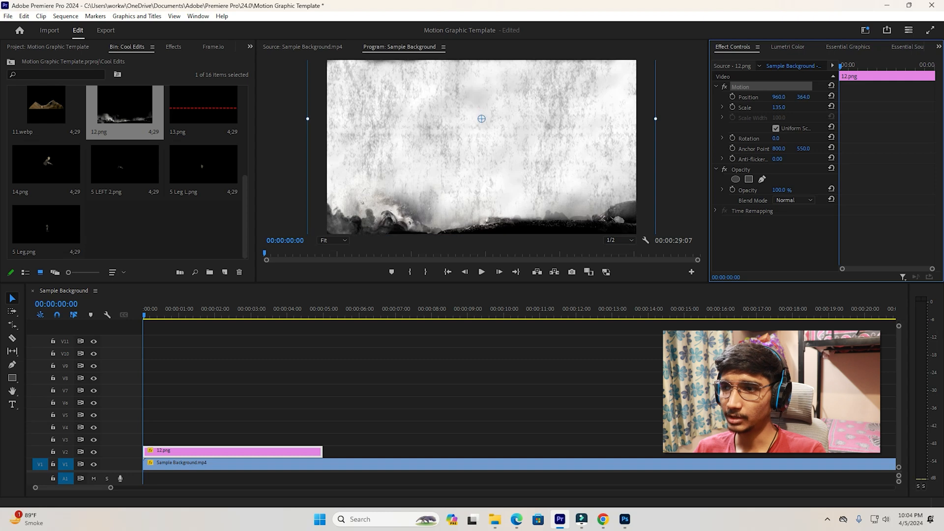
key("ctrl+grave")
key("ctrl+grave")
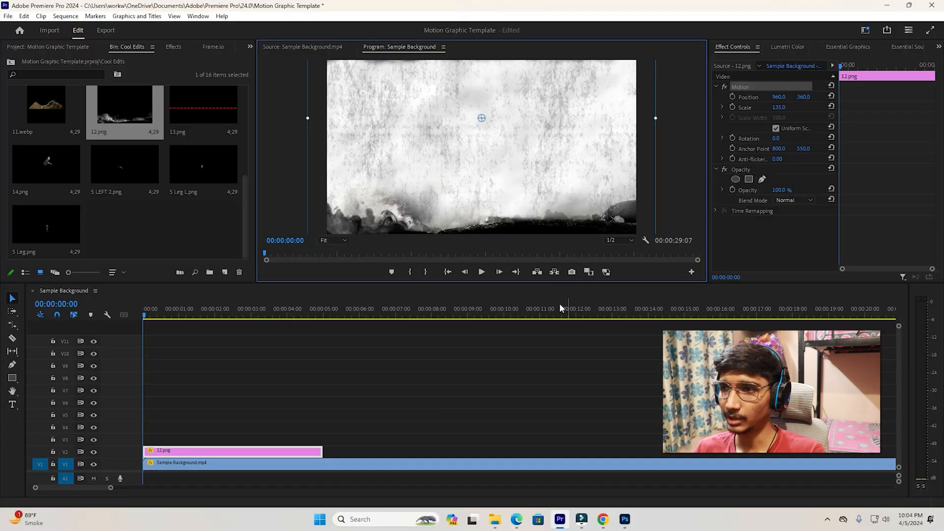
Step: Try adding the jet image 8.png at the start of track V3, scaled to 36
left_click(101, 205)
scroll(101, 206, "up", 5)
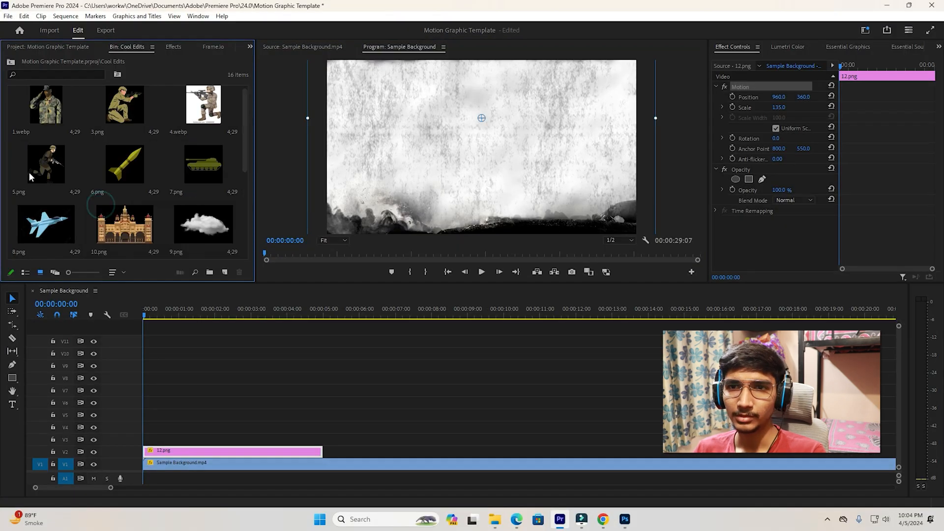
left_click_drag(51, 230, 148, 438)
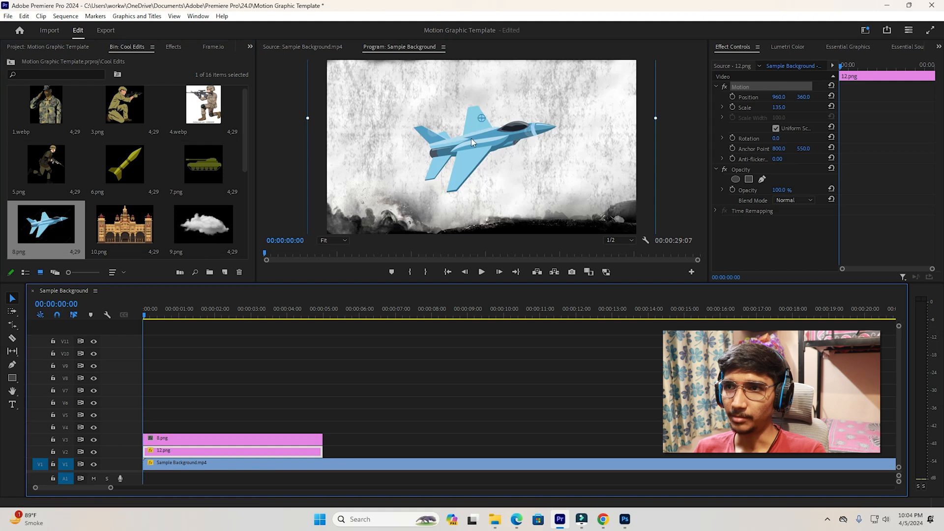
left_click(491, 148)
left_click_drag(776, 107, 788, 105)
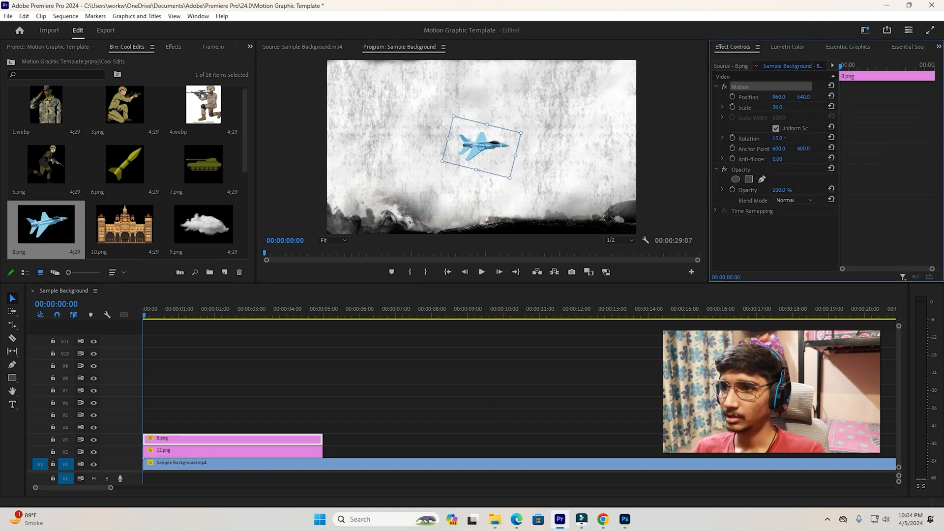
Step: Move the jet out of the frame with a rotation of 1°, and delete its clip from the timeline
left_click_drag(498, 160, 585, 96)
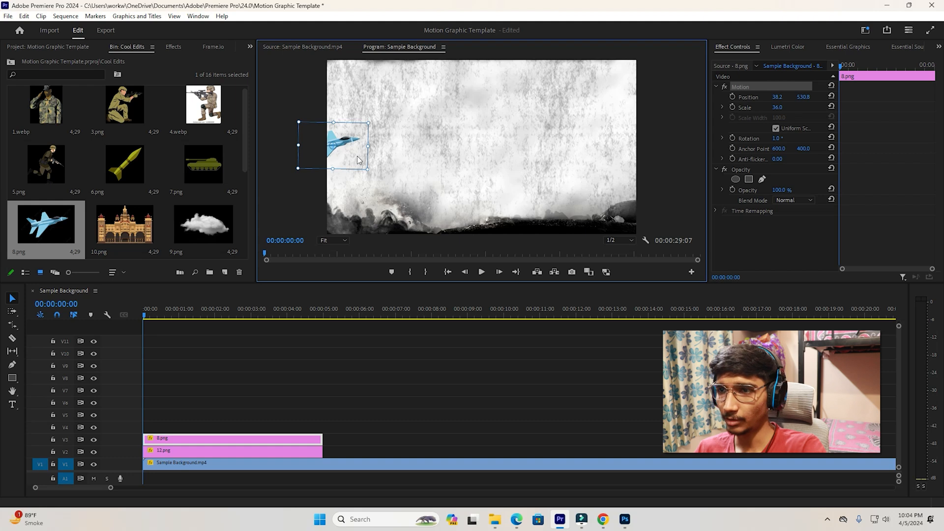
left_click_drag(359, 163, 325, 156)
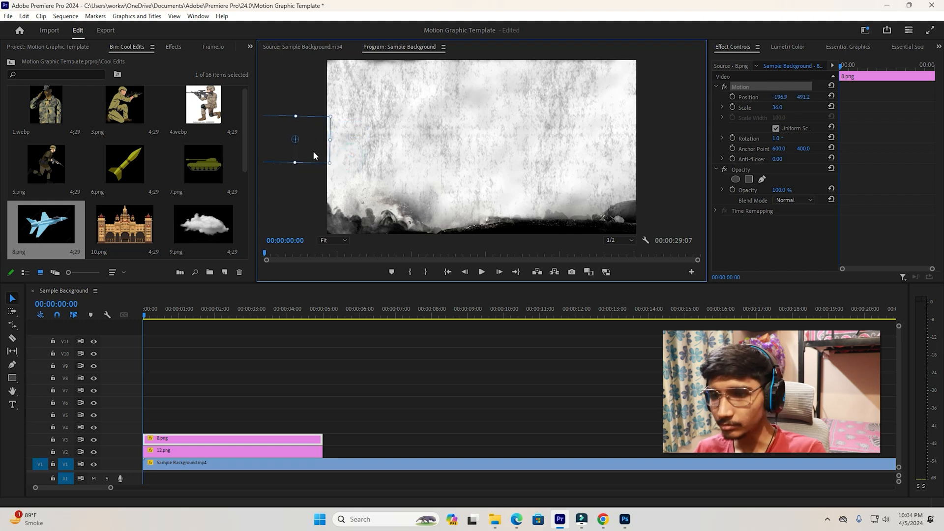
left_click_drag(275, 402, 252, 436)
key("Delete")
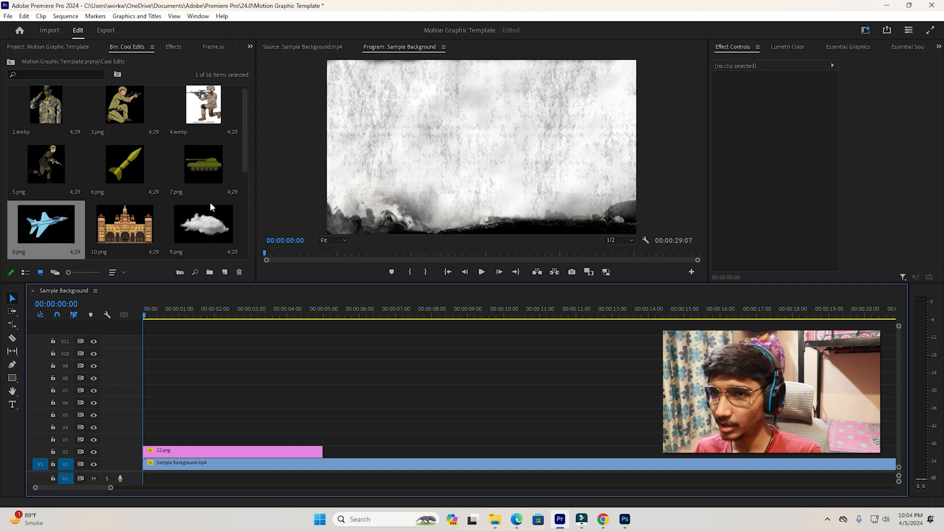
Step: Add the tank image 7.png to track V3 and place it on the ground at about 1668, 940
left_click_drag(184, 188, 163, 438)
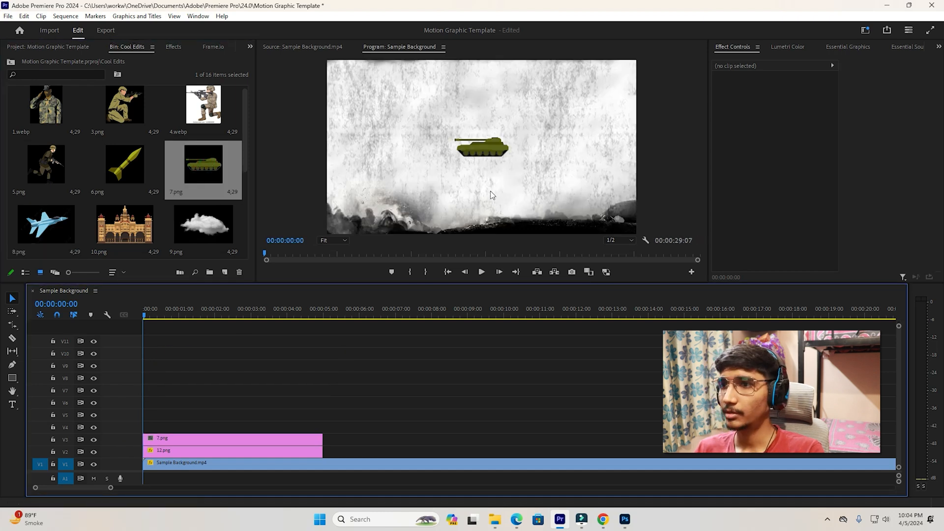
left_click(482, 148)
left_click_drag(487, 167, 601, 226)
key("ctrl+grave")
key("ctrl+grave")
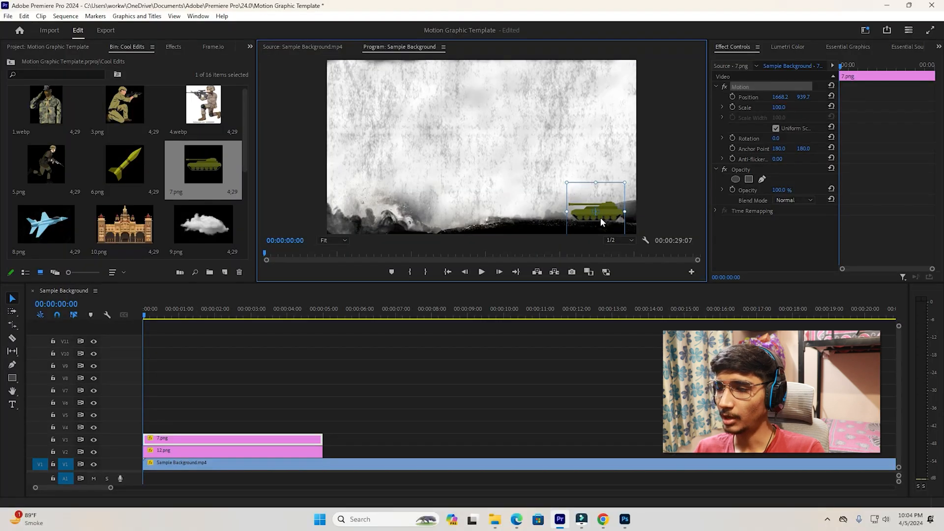
key("ctrl+grave")
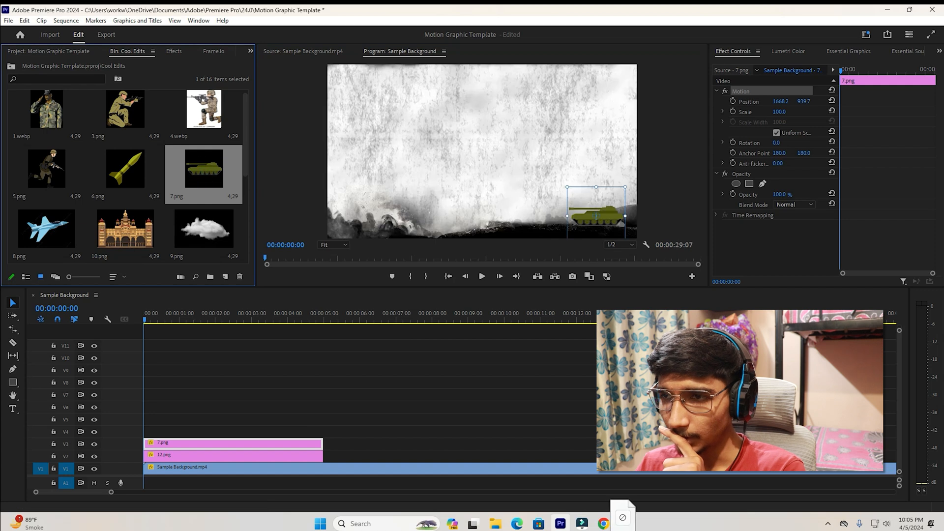
Step: Switch to Photoshop, delete the soldier artwork, and place the tank image 7.png in the document
left_click(625, 523)
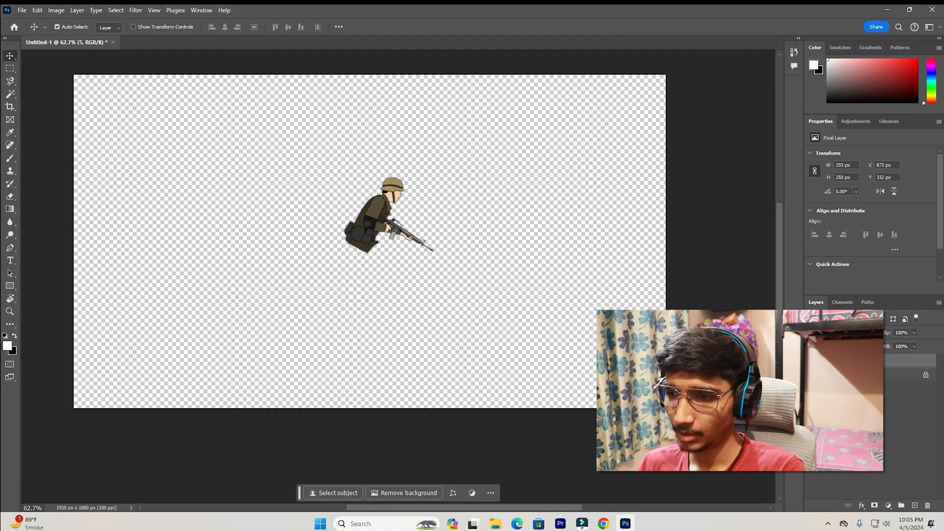
key("Delete")
left_click(495, 523)
left_click_drag(371, 263, 58, 252)
key("Return")
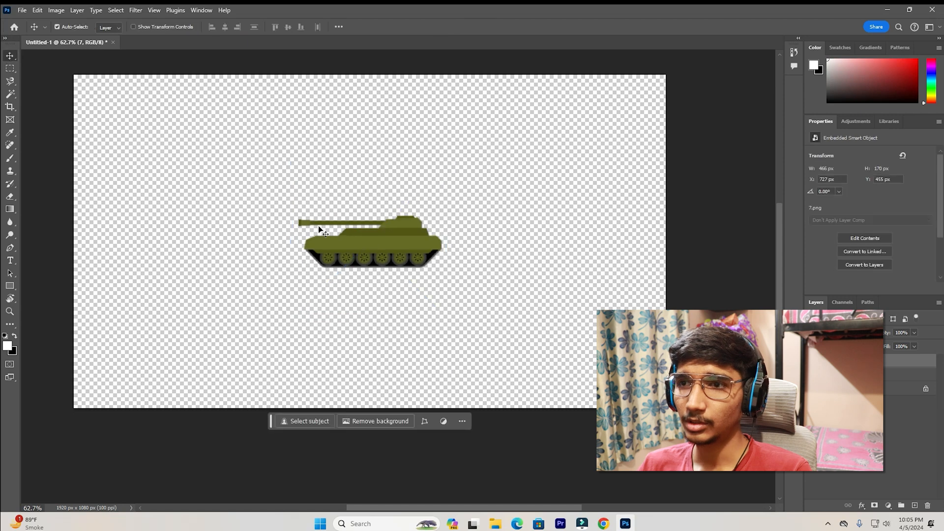
Step: Select the tank's turret and barrel with the Magnetic Lasso, copy them to a new layer, and hide the original tank layer
scroll(336, 218, "up", 3)
scroll(336, 218, "up", 5)
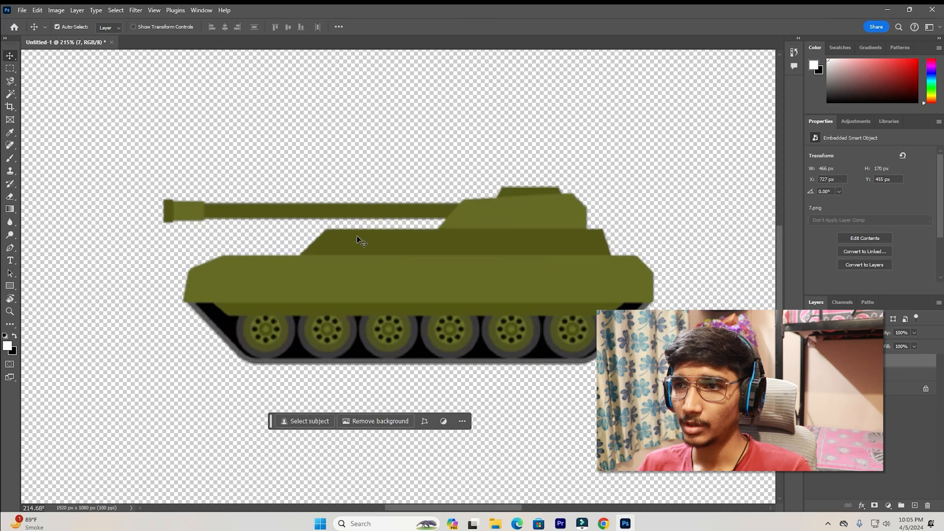
left_click_drag(364, 247, 374, 268)
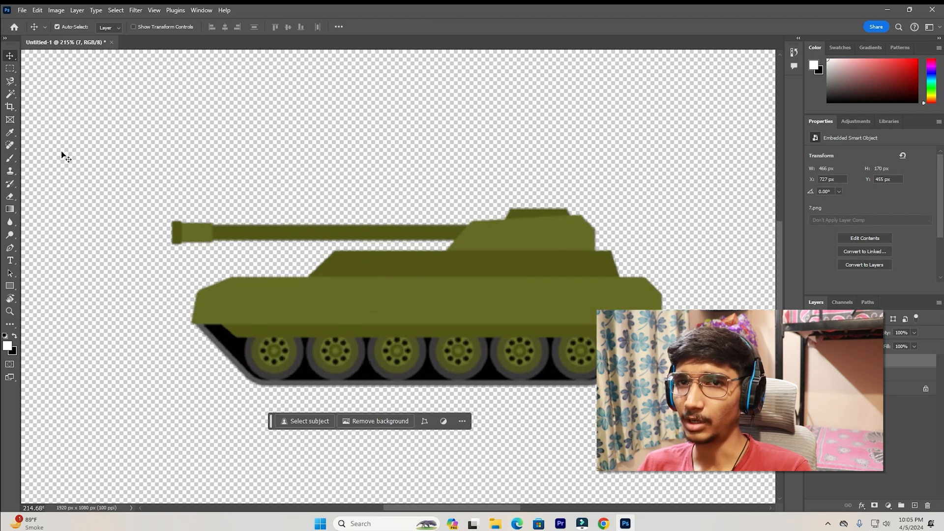
left_click(8, 82)
left_click(142, 188)
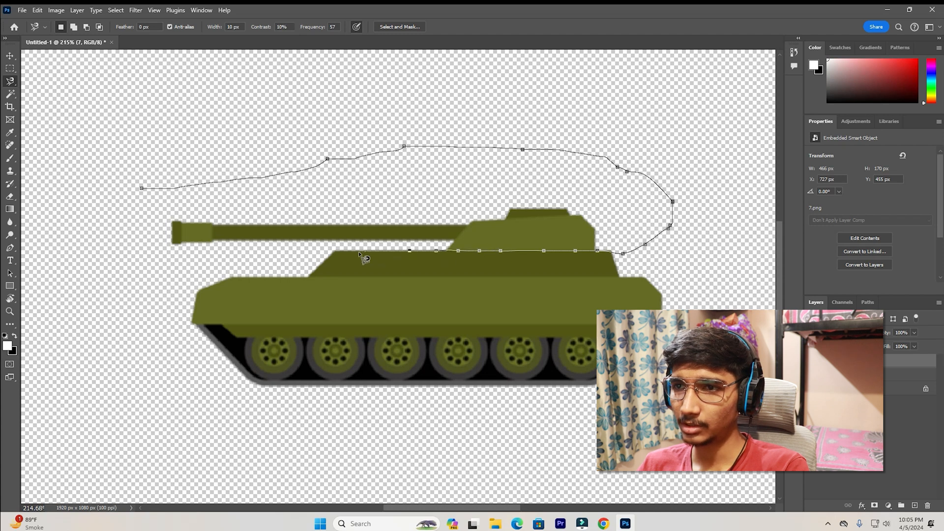
left_click(141, 190)
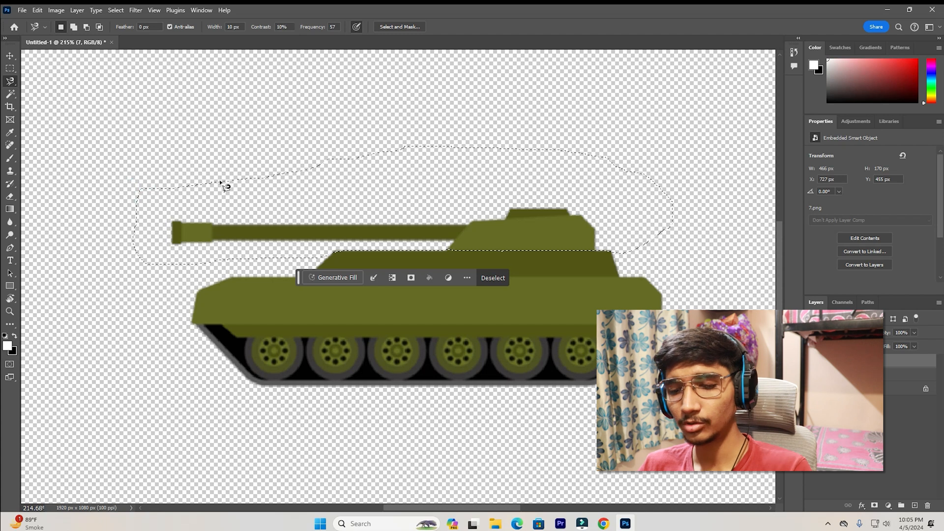
key("ctrl+j")
left_click(813, 381)
Step: Erase the leftover hull edge beneath the turret with a hard 30 px Eraser
scroll(493, 252, "down", 5)
scroll(460, 257, "up", 5)
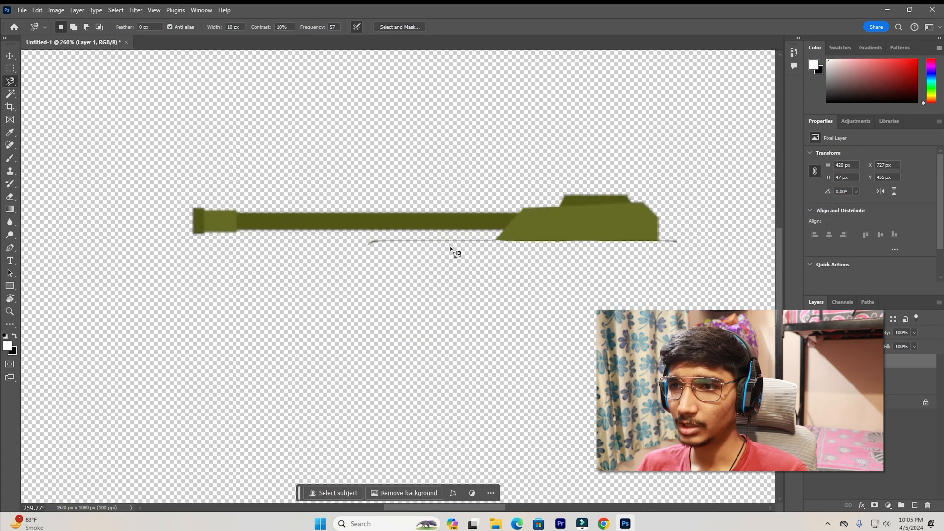
scroll(554, 262, "up", 5)
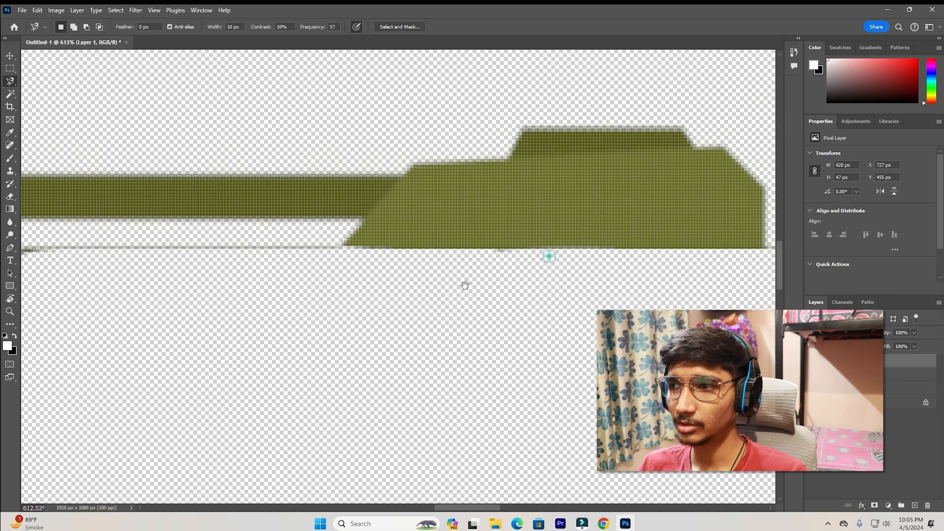
scroll(544, 253, "down", 4)
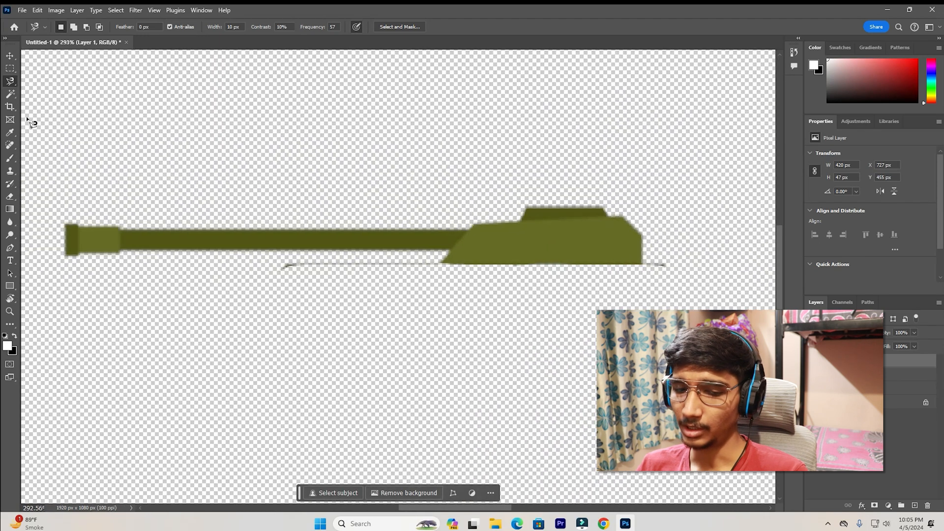
key("e")
key("bracketleft")
key("bracketleft")
key("bracketleft")
key("bracketleft")
key("bracketleft")
key("bracketleft")
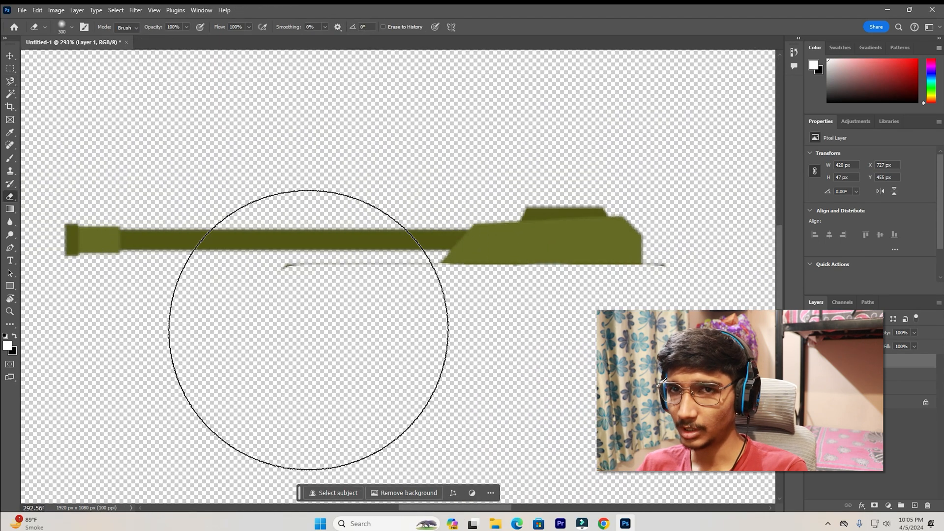
right_click(339, 286)
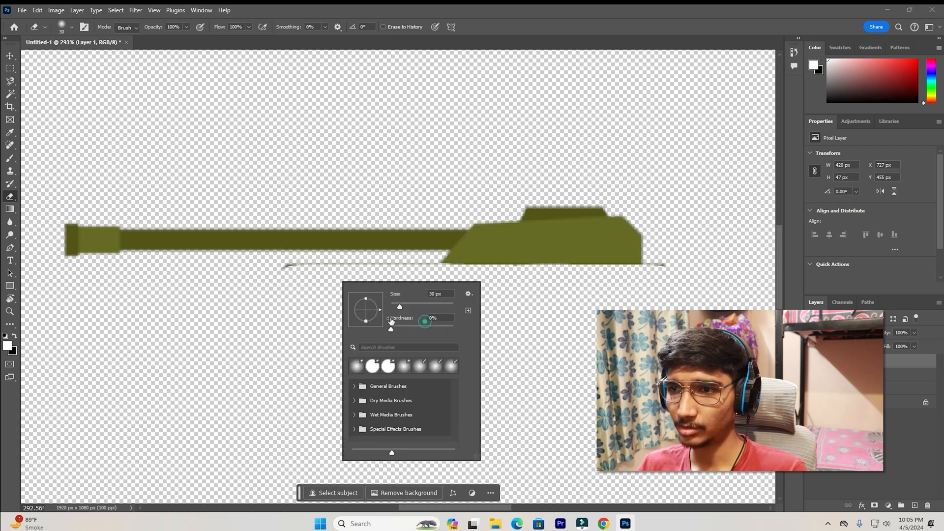
left_click(209, 319)
right_click(392, 322)
left_click(285, 310)
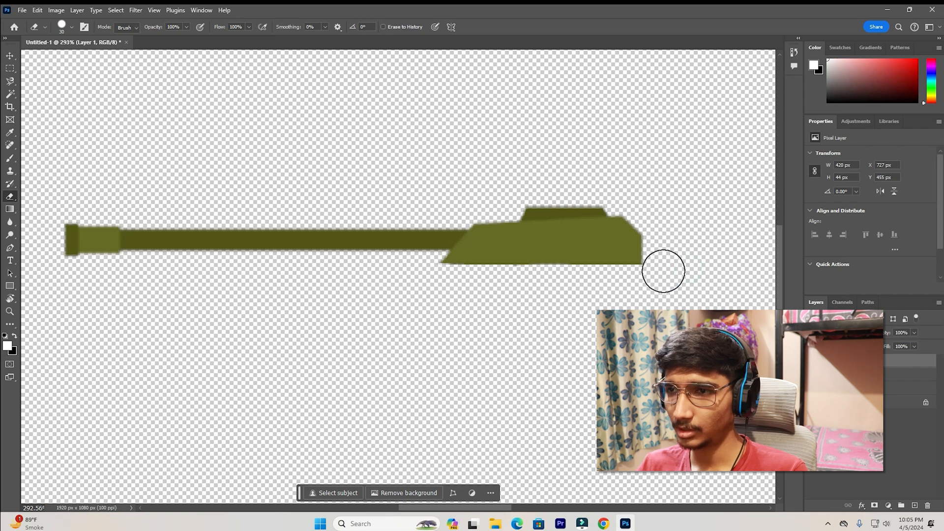
Step: Export the isolated turret as a transparent PNG named Tank in the Cool Edits folder
scroll(663, 271, "down", 6)
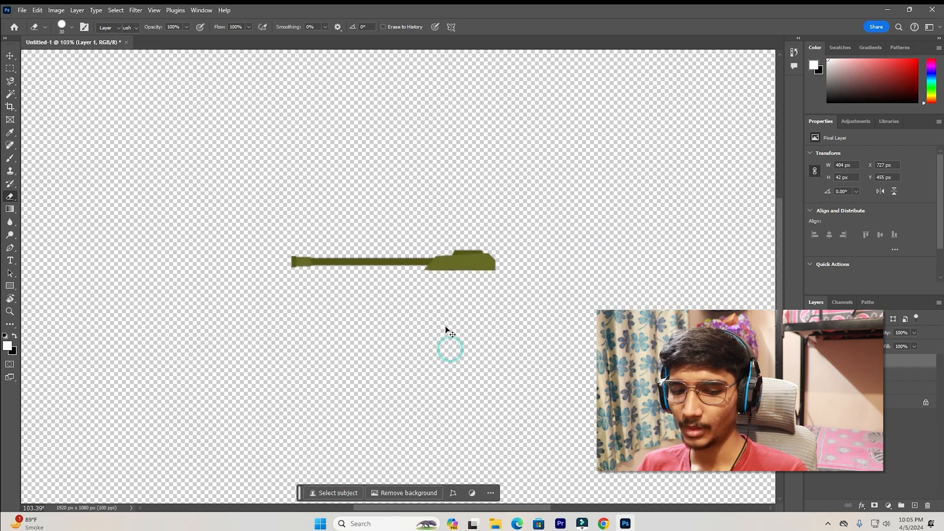
key("ctrl+alt+shift+w")
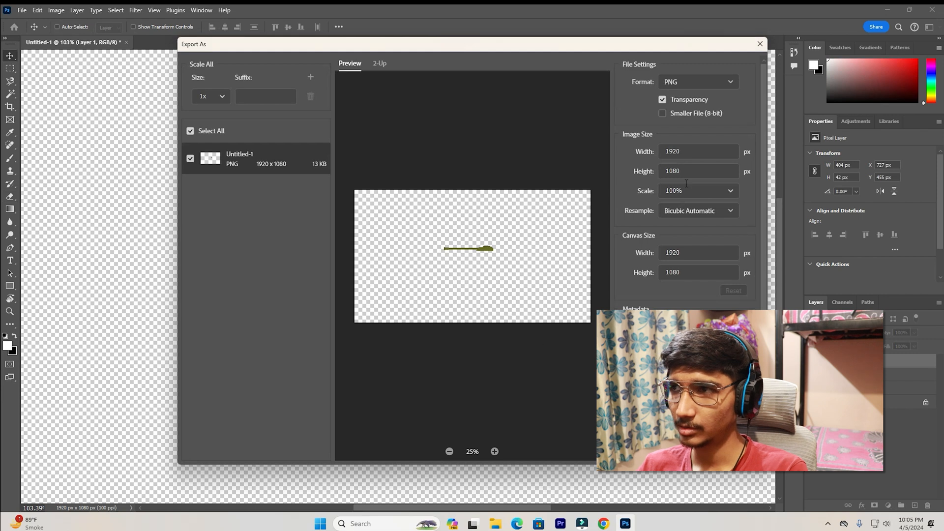
key("Return")
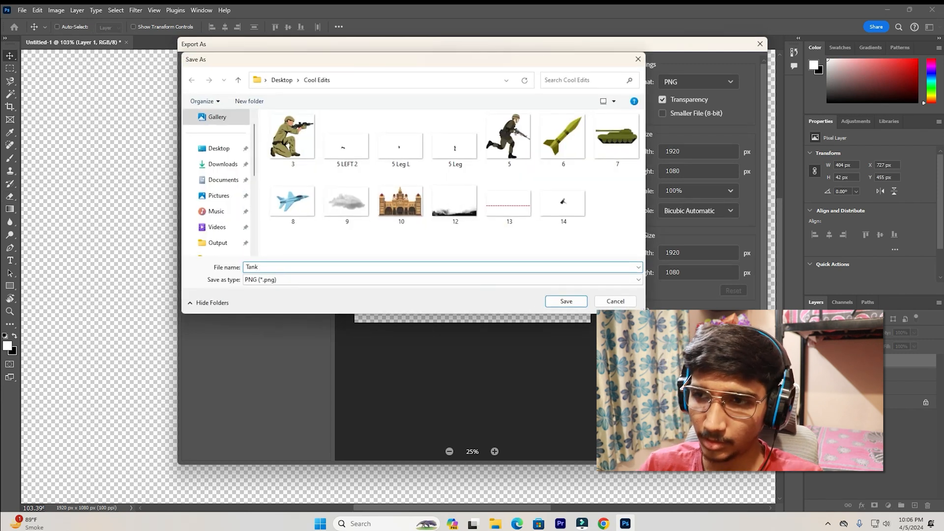
type("Tank")
key("Return")
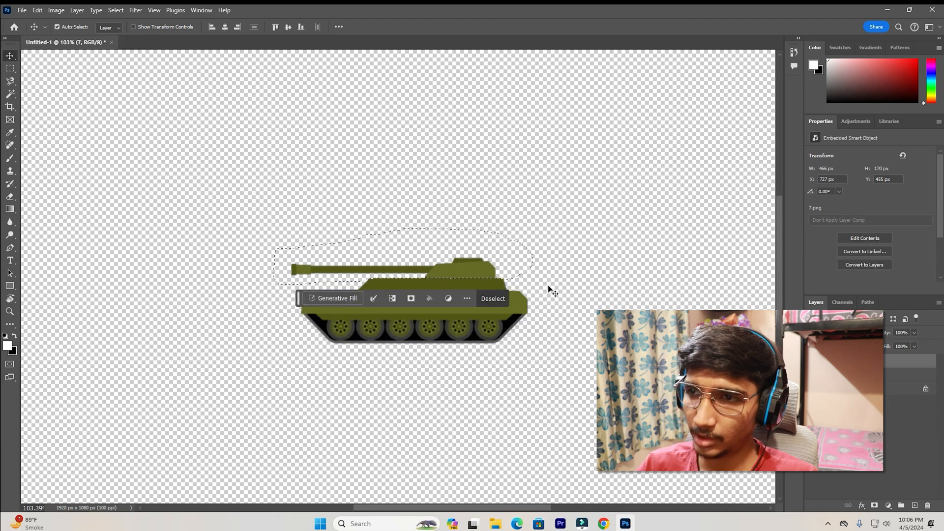
Step: Rasterize the original tank layer and delete the selected turret and barrel from it, leaving only the hull
key("Delete")
left_click(427, 197)
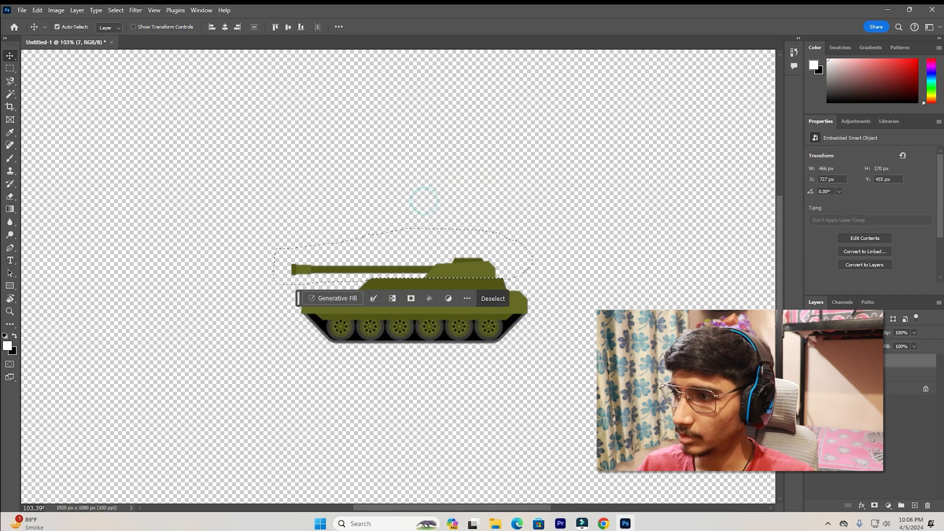
right_click(909, 324)
left_click(915, 325)
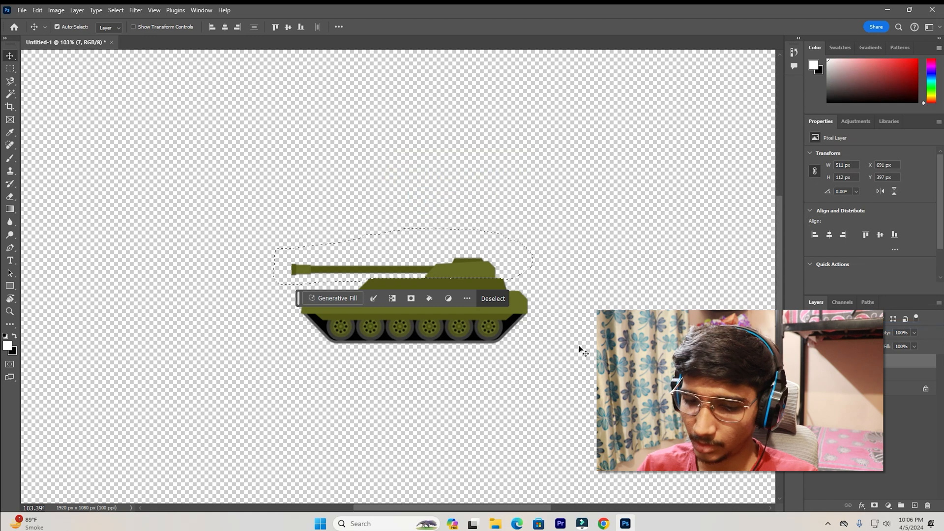
key("Delete")
key("ctrl+d")
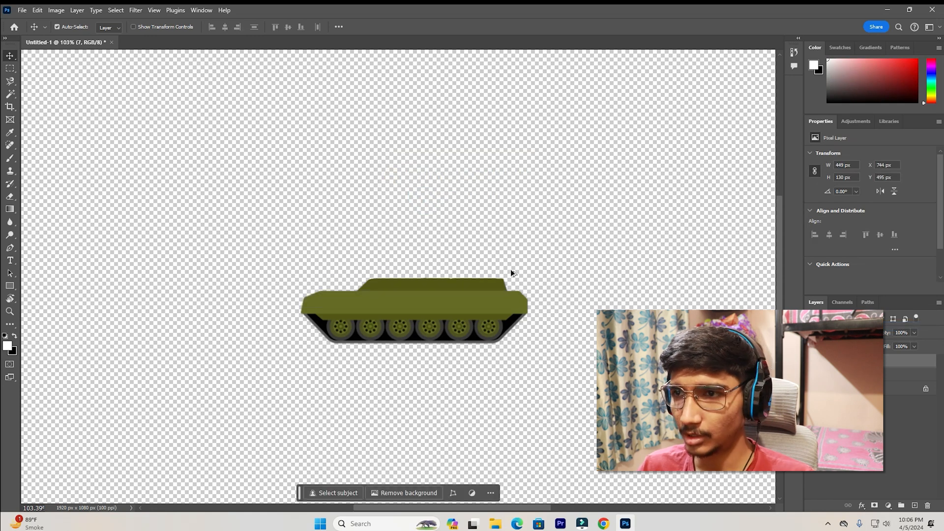
Step: Export the isolated hull as a transparent PNG named Tank 2 in the Cool Edits folder
key("ctrl+w")
left_click(525, 199)
key("ctrl+alt+shift+w")
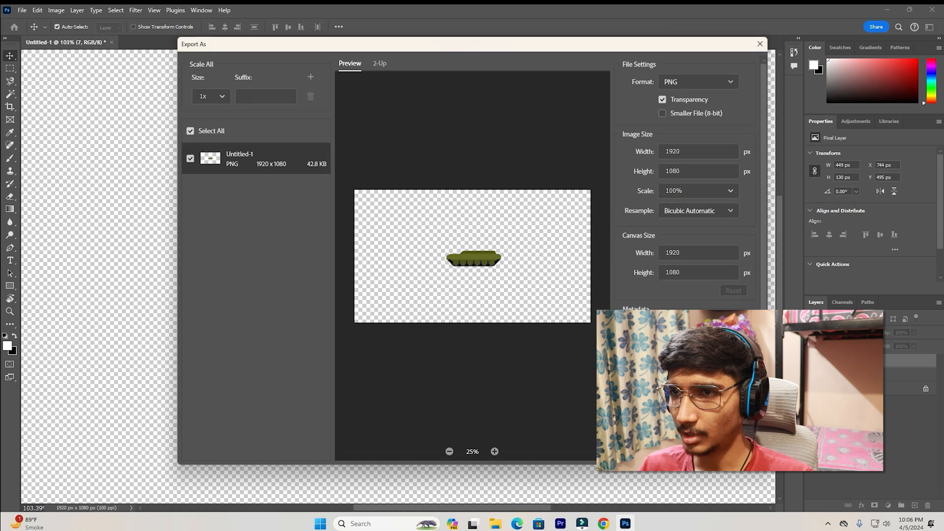
key("Return")
type("Tank2")
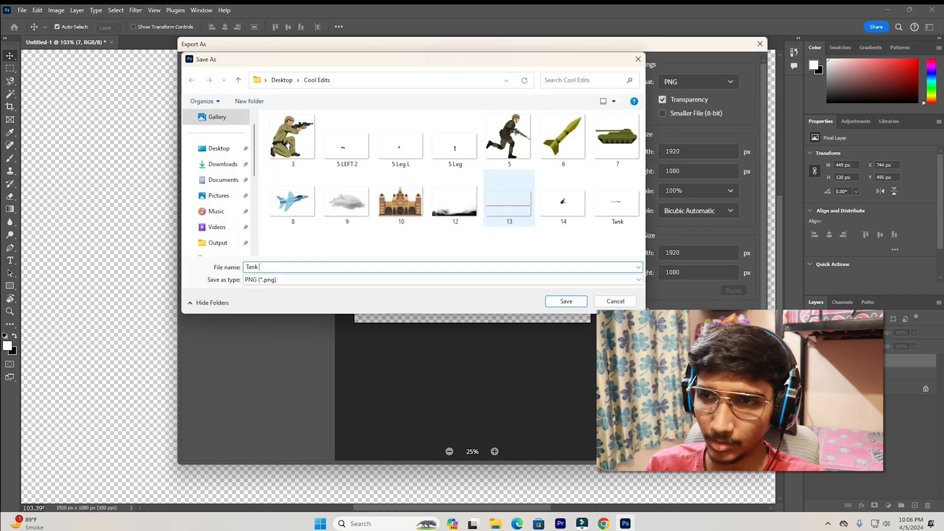
key("Return")
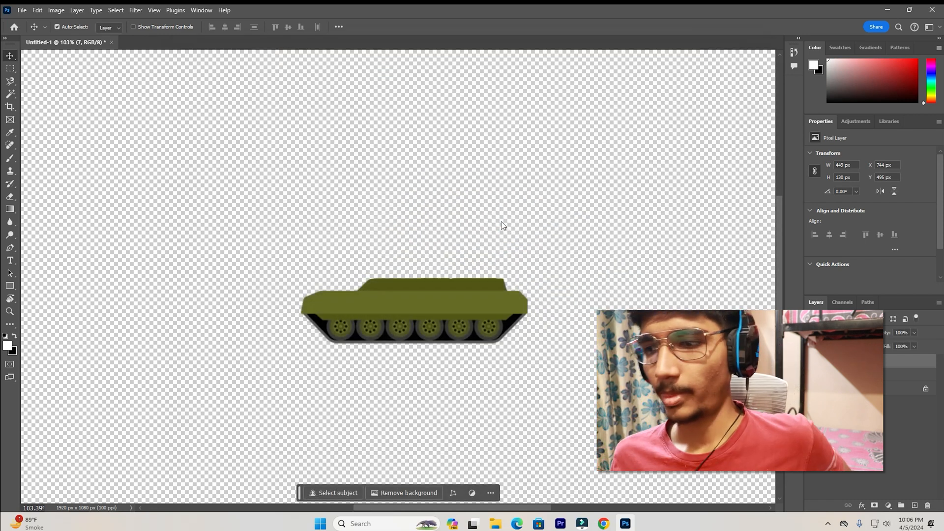
Step: Switch to Premiere Pro and import the Tank and Tank 2 images from the Cool Edits folder
left_click(560, 523)
scroll(162, 223, "down", 3)
double_click(167, 226)
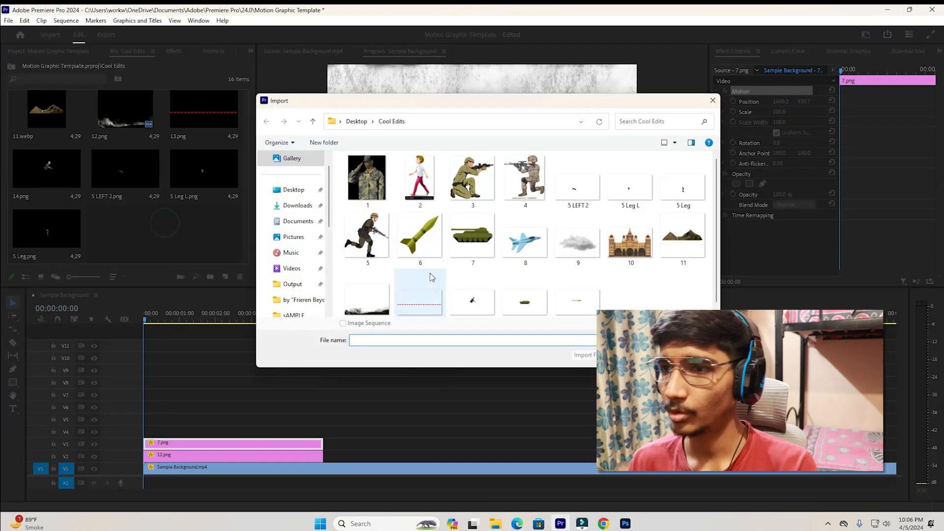
left_click(515, 307)
left_click(578, 302, "ctrl")
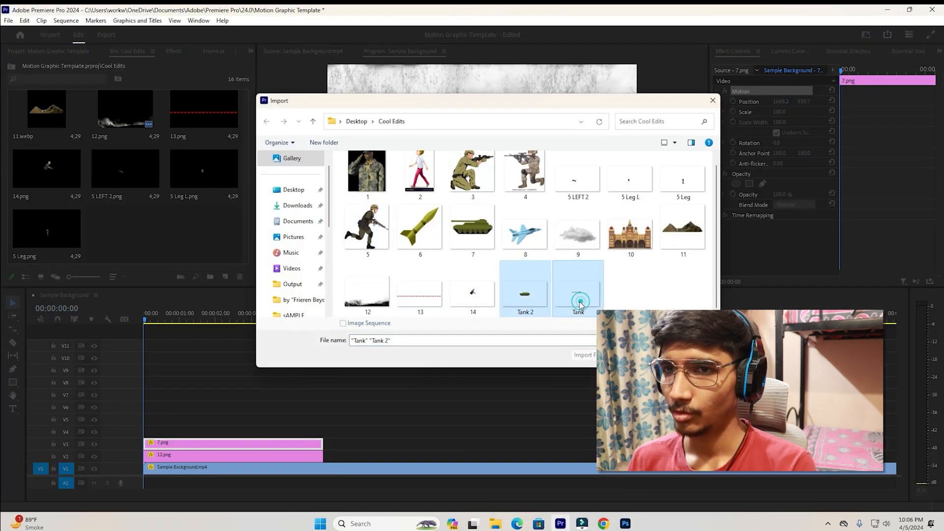
key("Return")
Step: Add both tank images to the sequence, replacing 7.png on V3 with Tank 2.png and setting Tank.png aside on V7
left_click_drag(199, 249, 150, 432)
left_click_drag(159, 244, 153, 419)
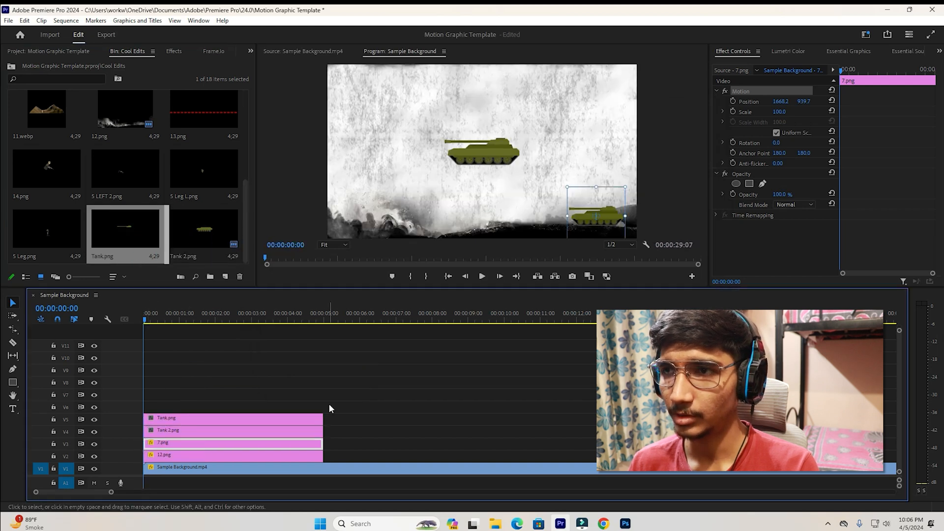
left_click(329, 404)
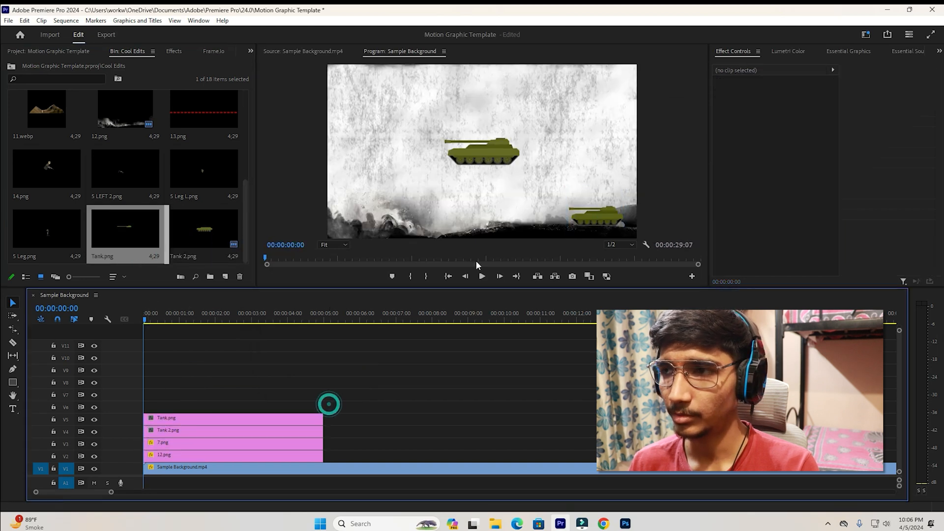
left_click(287, 446)
left_click_drag(276, 432, 438, 394)
Step: Move the Tank 2.png hull onto the dark ground near the frame's lower-right corner and check it full screen
left_click(487, 152)
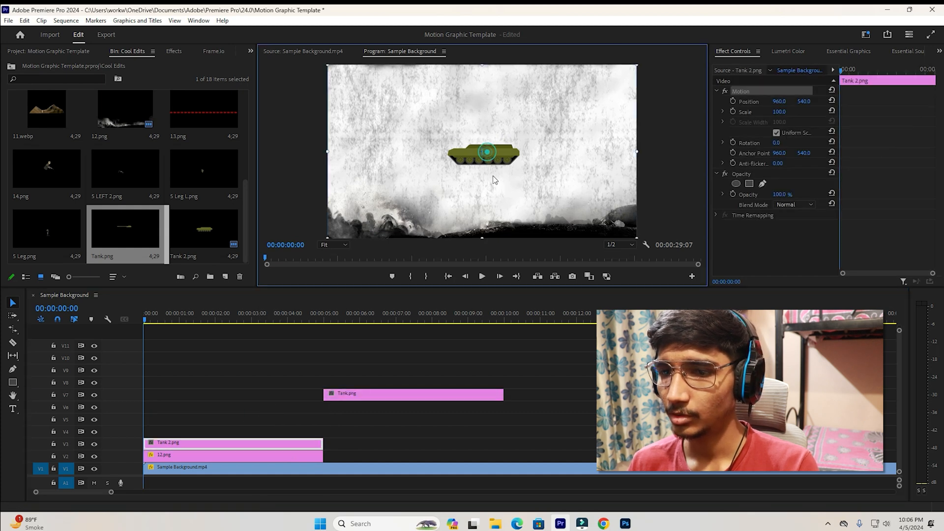
left_click_drag(481, 169, 586, 224)
key("ctrl+grave")
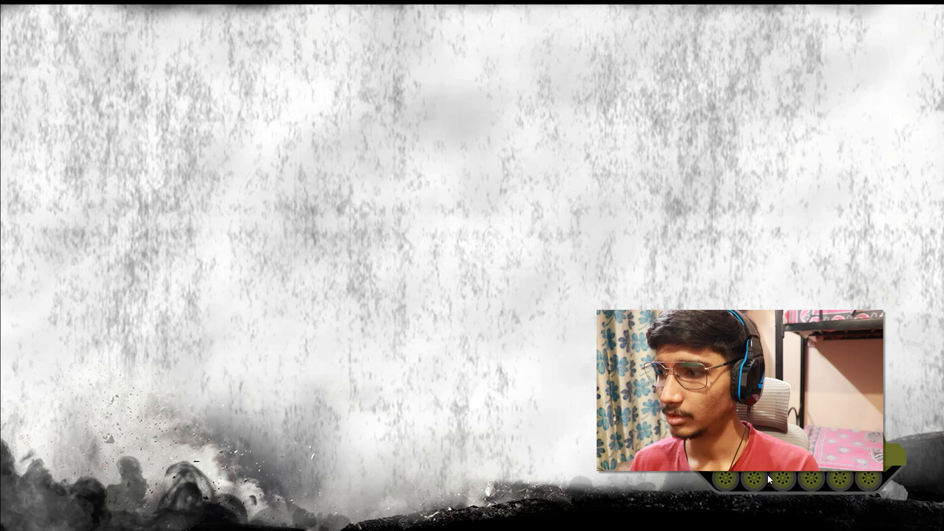
key("ctrl+grave")
Step: Place Tank.png on V4 at the sequence start and position its turret on the hull at 1583.3, 914.5
left_click_drag(338, 395, 199, 431)
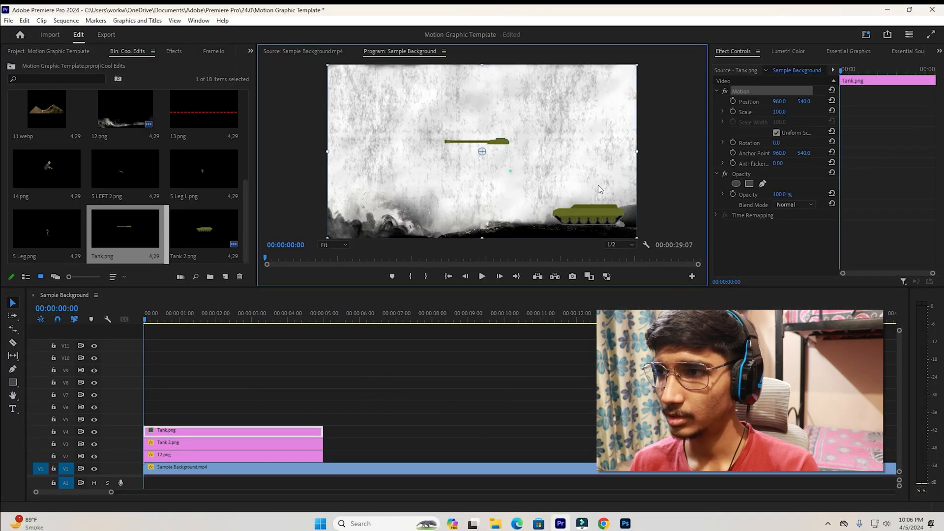
left_click_drag(538, 201, 643, 256)
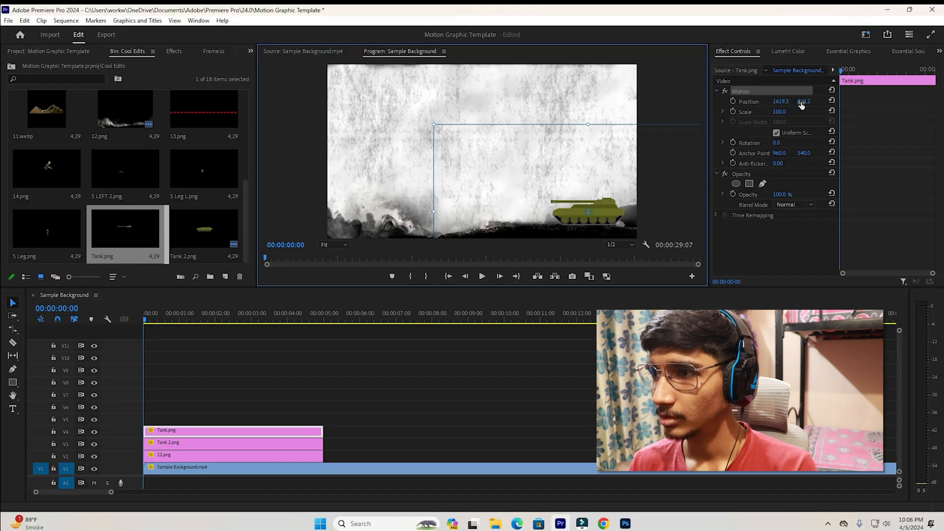
left_click_drag(781, 101, 780, 147)
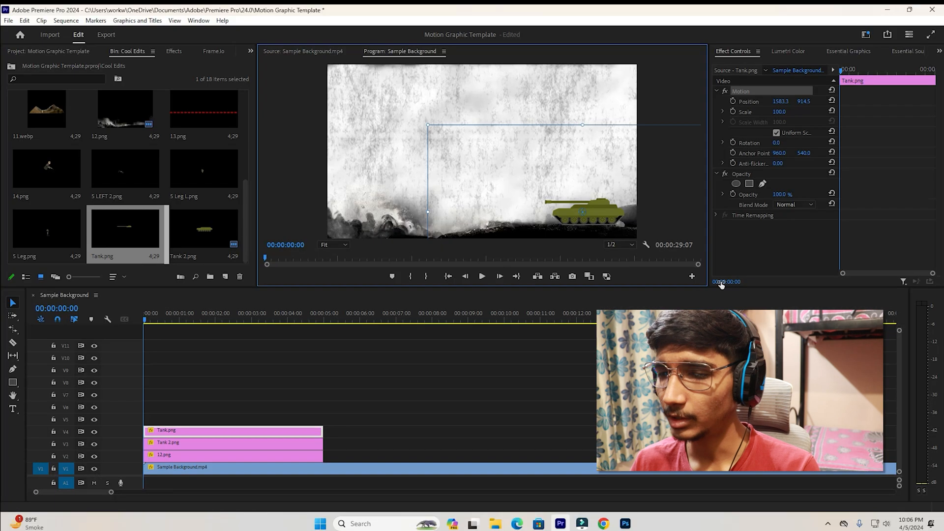
left_click(650, 231)
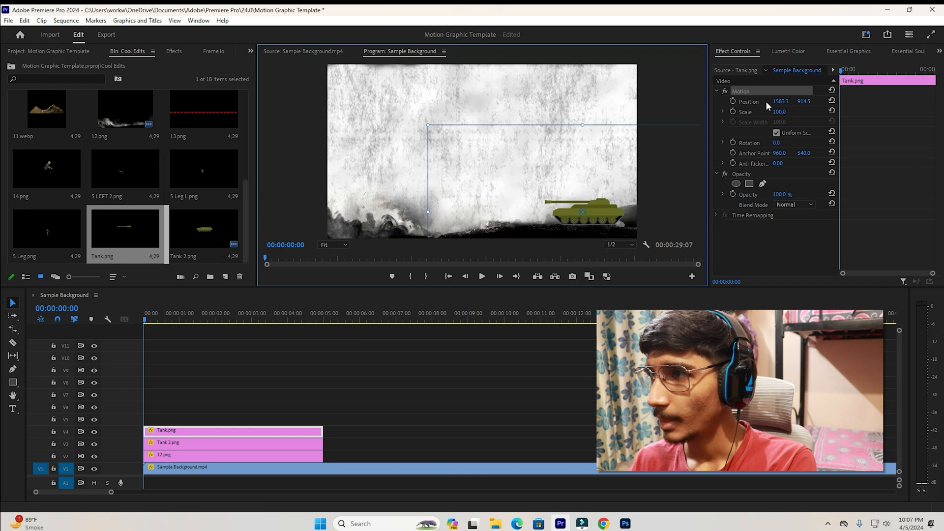
key("shift+5")
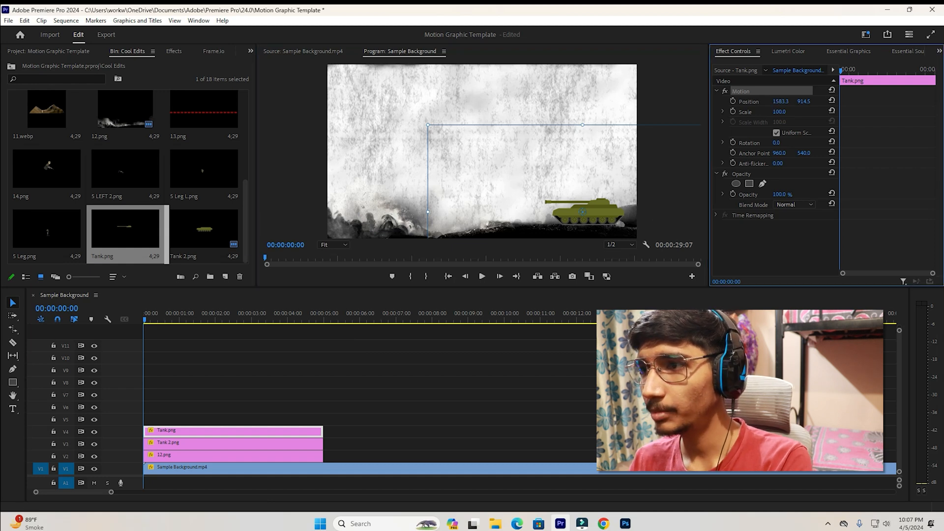
left_click(783, 98)
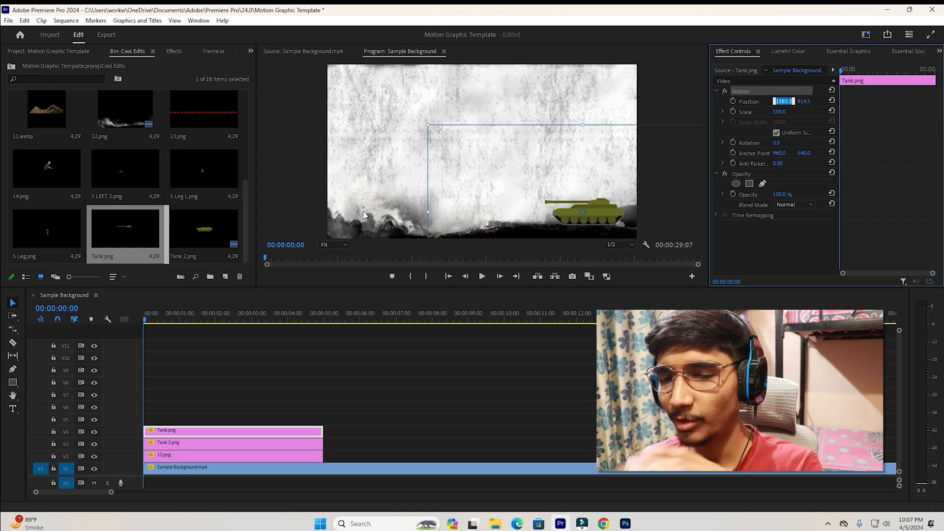
key("Return")
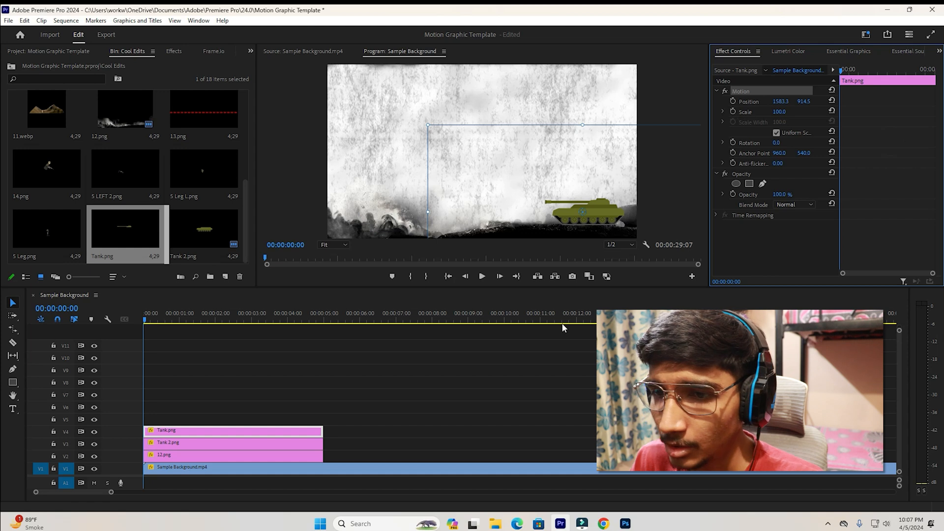
Step: Keyframe the Tank 2.png hull's position at the clip start and set its horizontal position to 1197.2 at 00:00:00:16
left_click(258, 443)
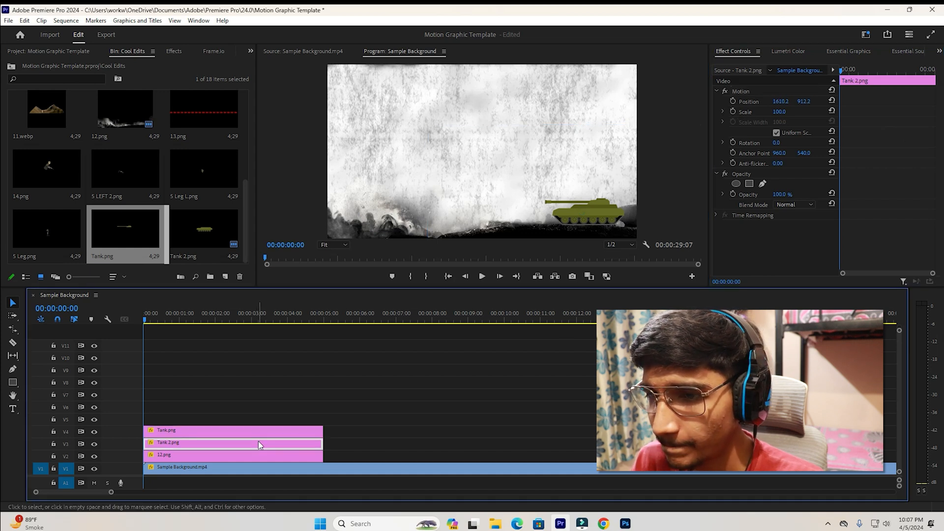
left_click(733, 101)
left_click_drag(842, 71, 830, 71)
key("Right")
key("Right")
key("Right")
key("Right")
key("Right")
key("Right")
key("Right")
key("Right")
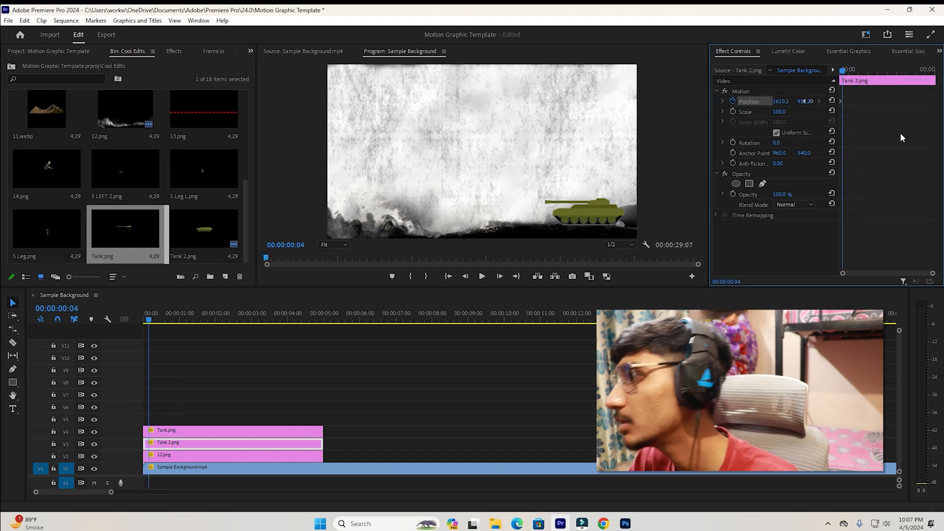
key("Right")
key("Right")
key("Right")
key("Right")
key("Right")
key("Right")
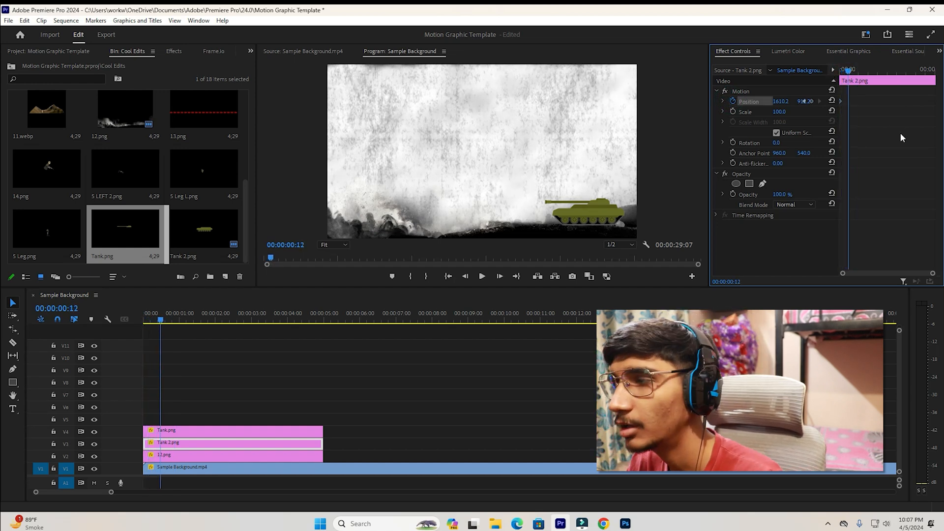
left_click_drag(780, 101, 654, 101)
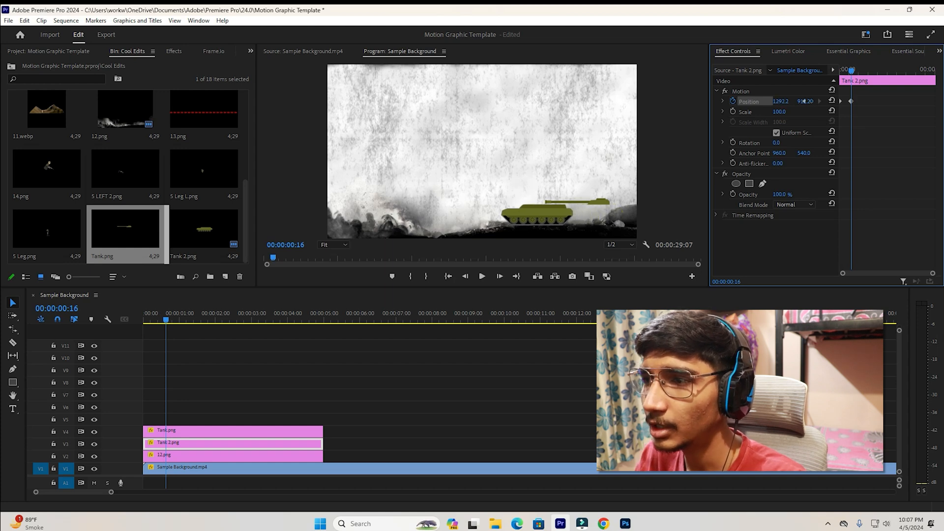
left_click_drag(804, 101, 782, 103)
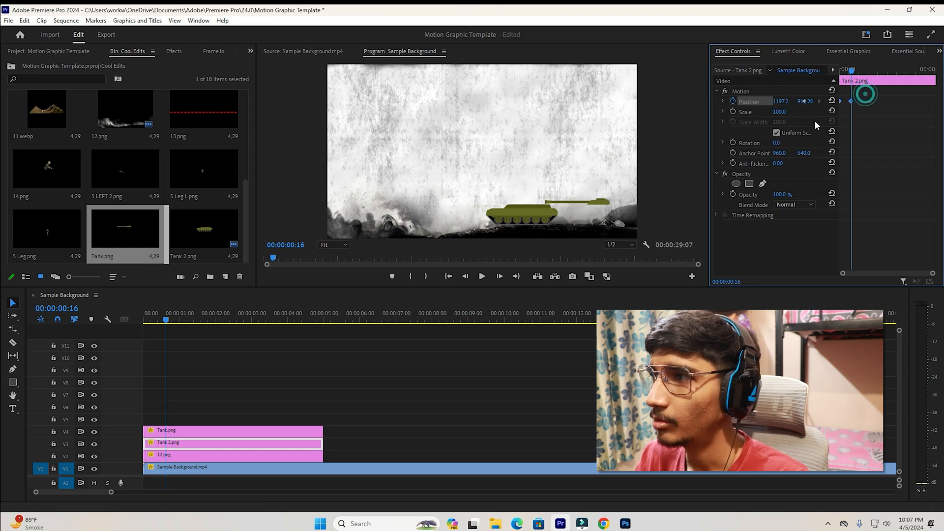
Step: Apply Ease Out temporal interpolation to the hull's position keyframes and play the movement
right_click(850, 102)
mouse_move(865, 184)
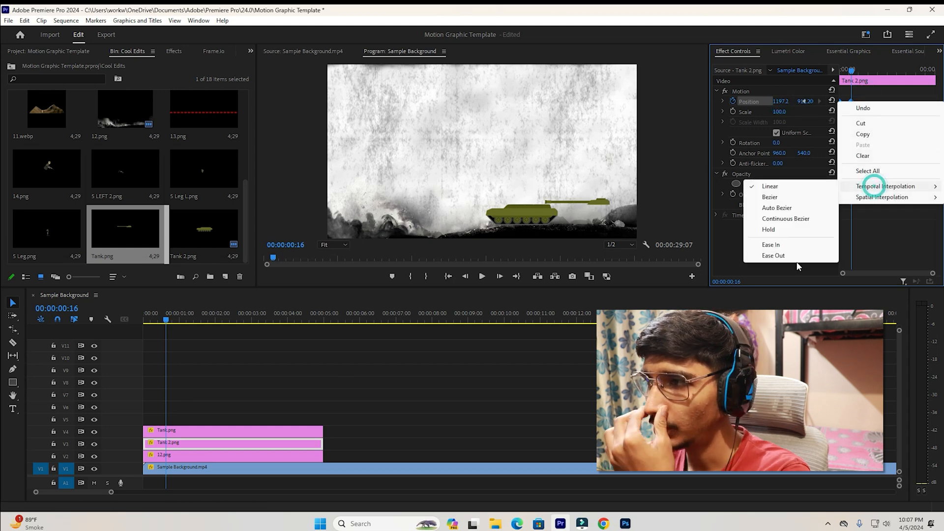
left_click(773, 255)
key("space")
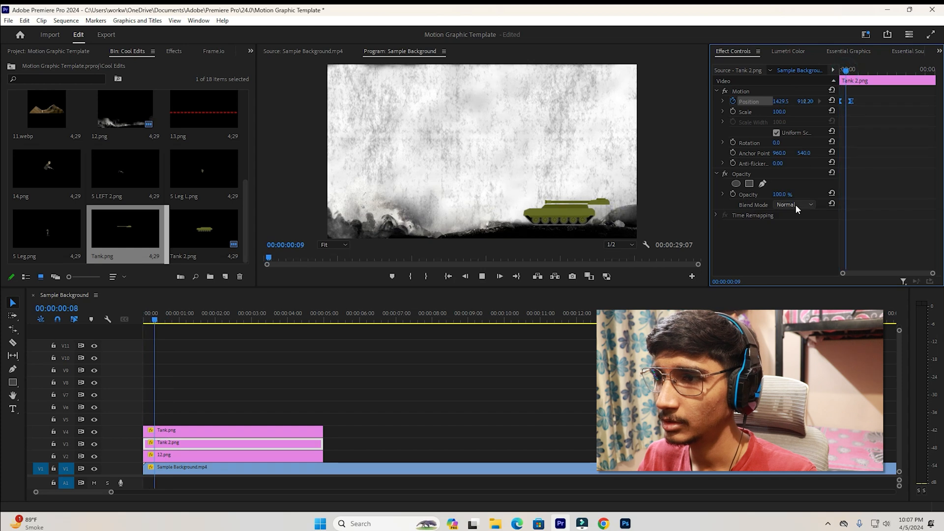
Step: Slow the hull's movement by shifting its second position keyframe to about 2.5 seconds, and play it back
left_click_drag(851, 101, 887, 101)
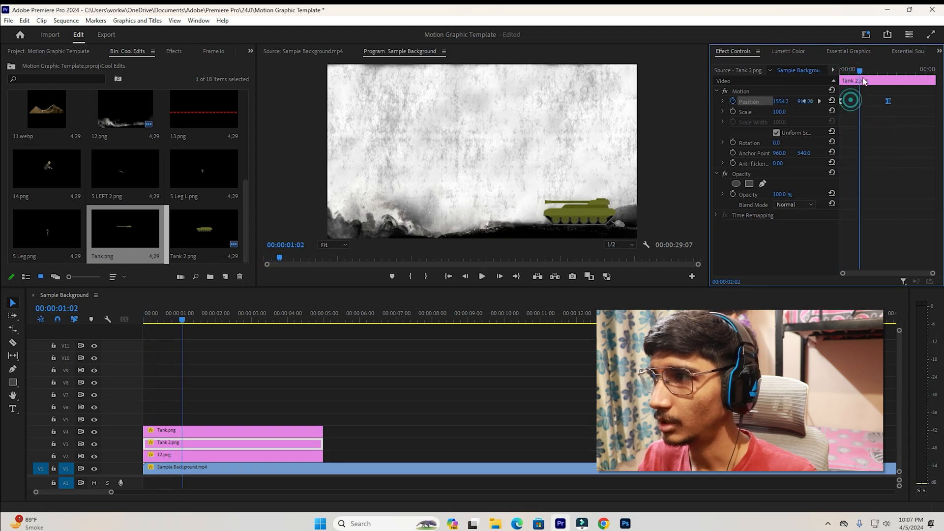
left_click_drag(853, 70, 791, 80)
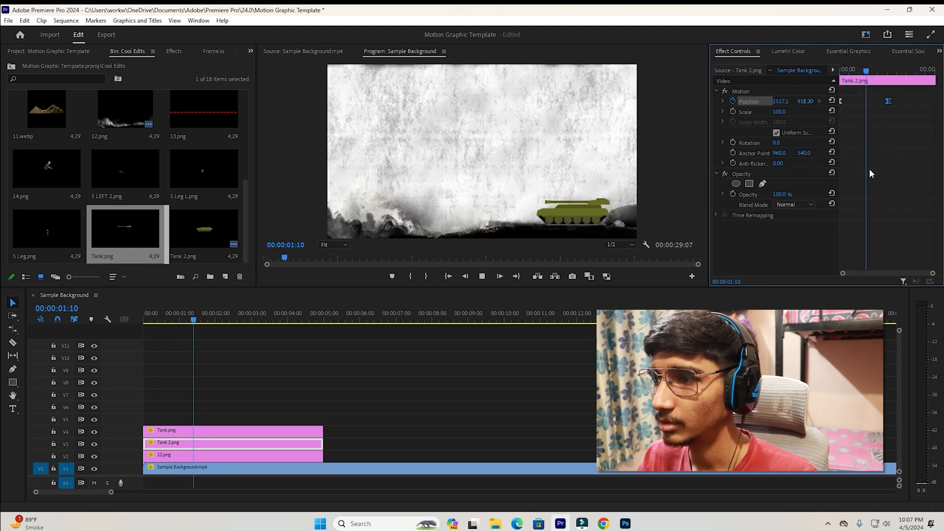
key("space")
Step: Expand the hull's position velocity graph, extend the end keyframe's easing handle toward the start, and play the result
left_click(721, 101)
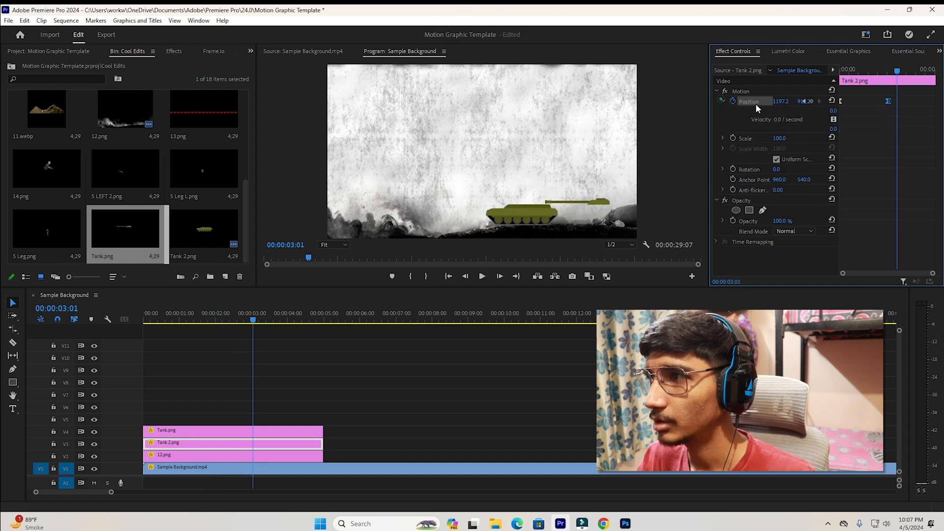
left_click(884, 122)
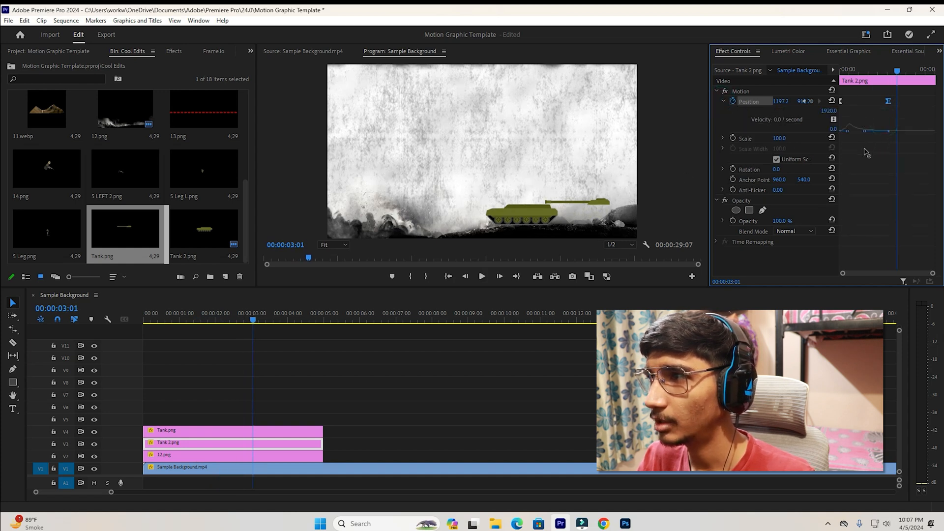
key("Home")
key("space")
key("space")
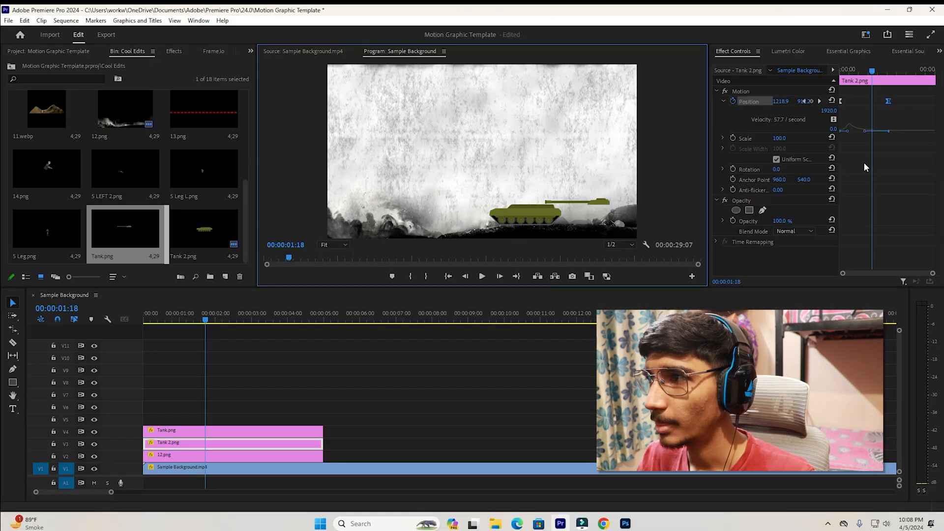
left_click(865, 167)
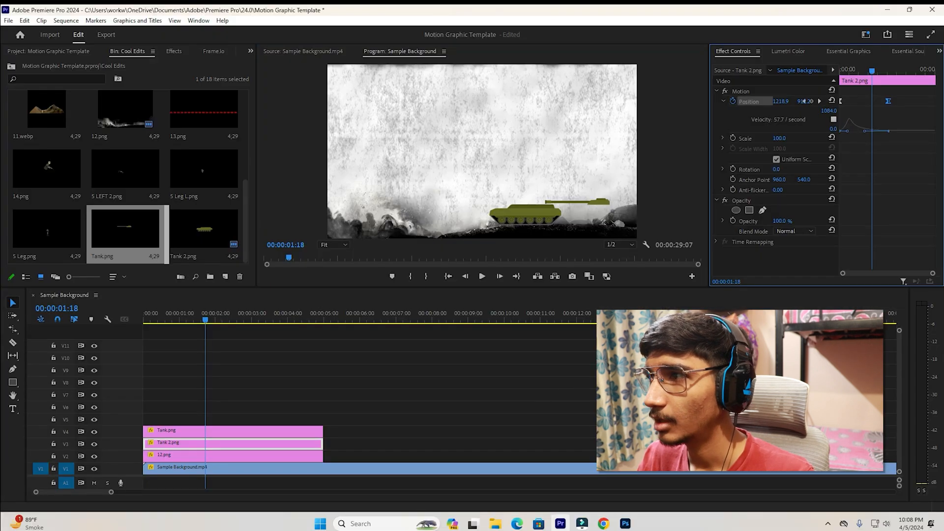
Step: Shorten the end keyframe's easing handle to flatten the velocity peak, and preview the hull's movement full screen
left_click_drag(863, 131, 871, 131)
left_click(847, 69)
key("space")
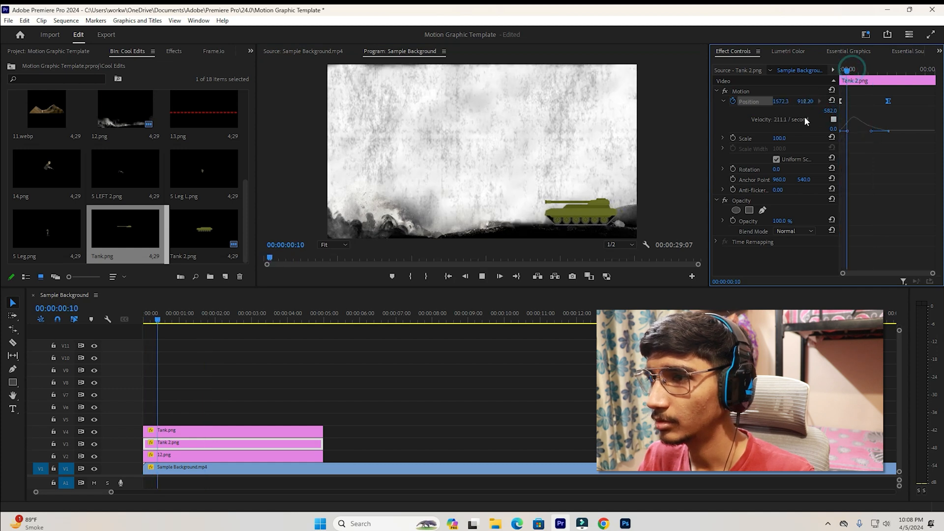
key("space")
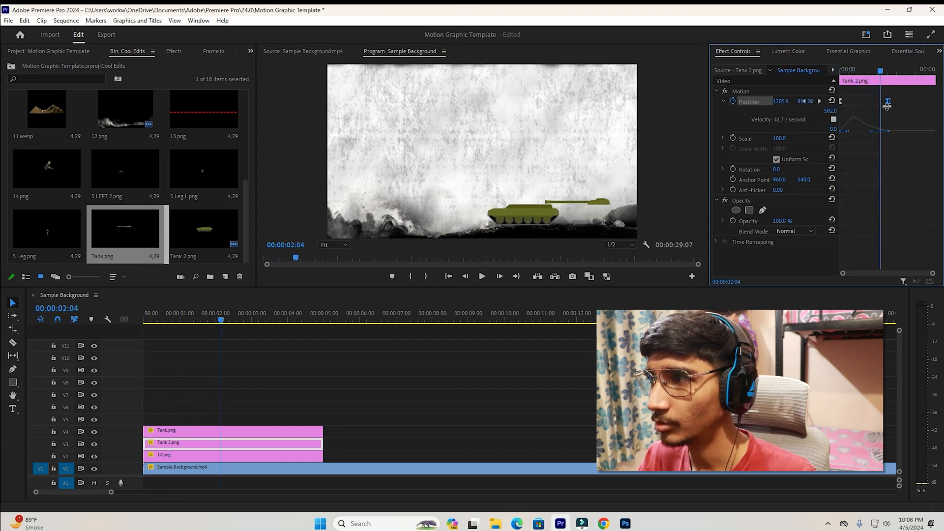
left_click_drag(880, 71, 779, 89)
key("ctrl+grave")
key("space")
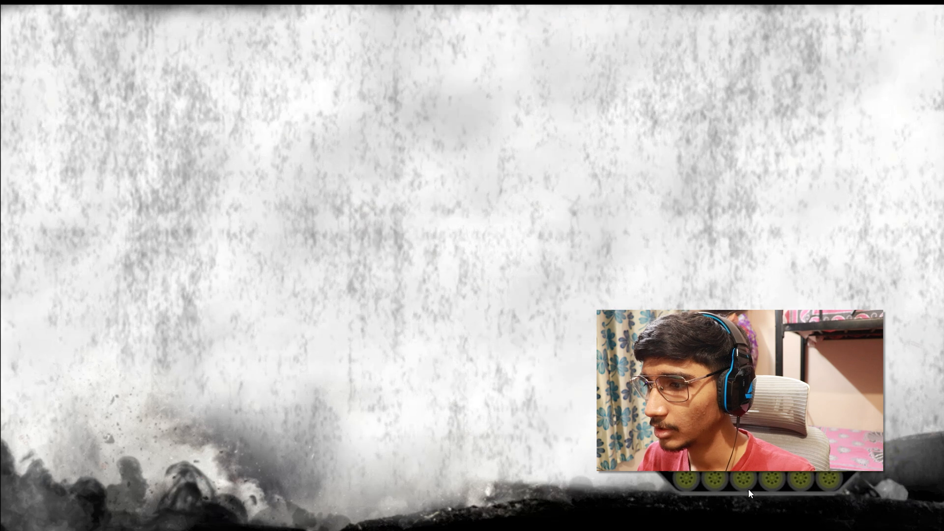
Step: Add position keyframes for the turret at the start and at 00:00:02:15, matching the timing of the hull's keyframes
key("Escape")
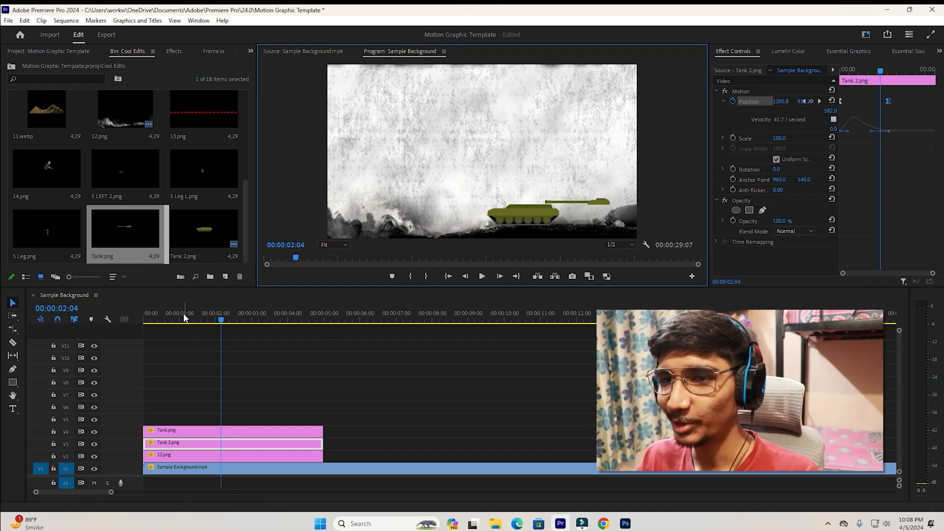
left_click_drag(184, 317, 137, 313)
left_click(314, 361)
left_click(272, 430)
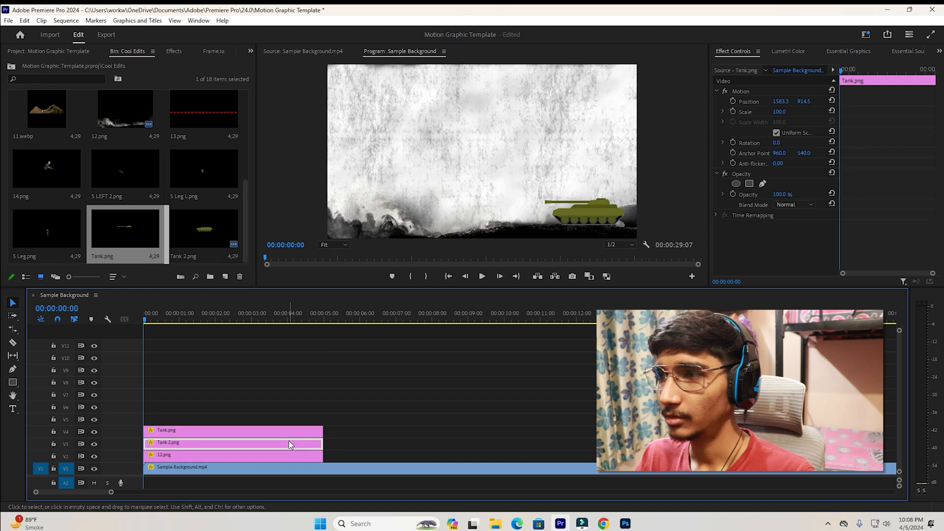
left_click(288, 440)
left_click_drag(842, 73, 884, 71)
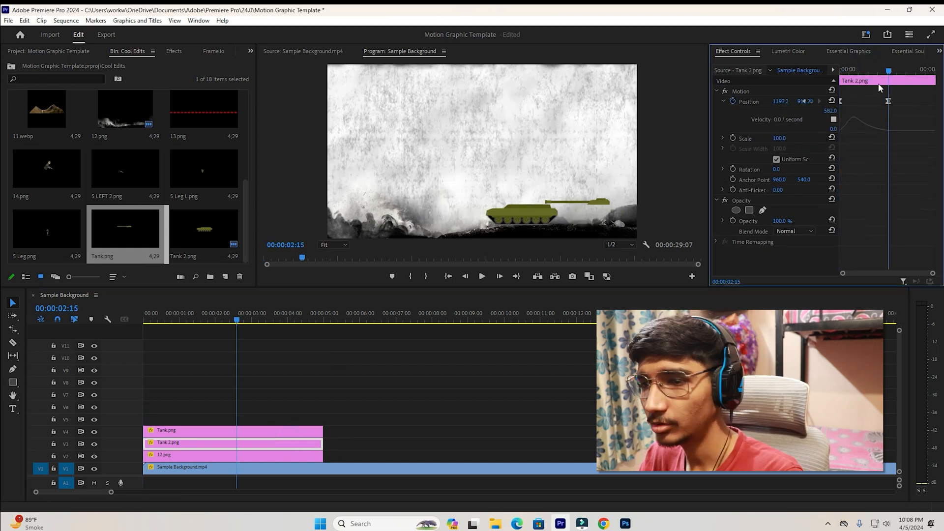
left_click(270, 432)
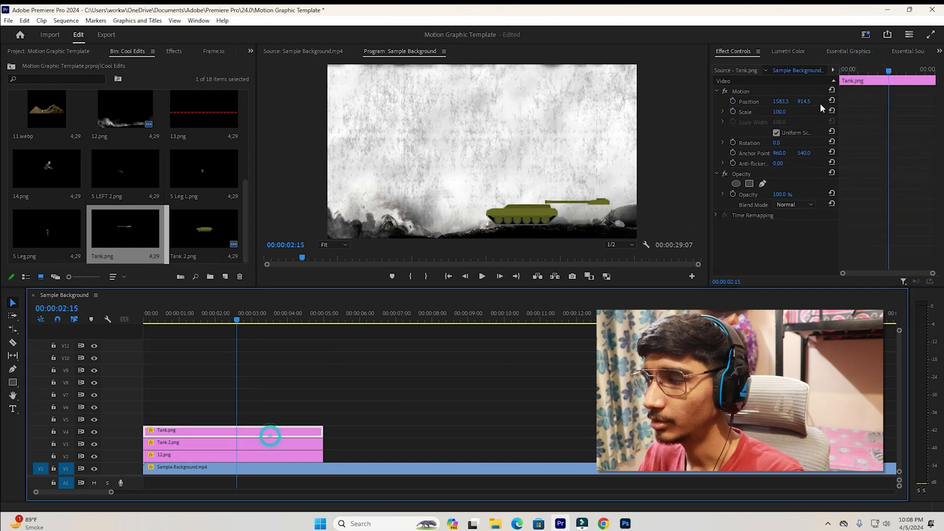
left_click(732, 101)
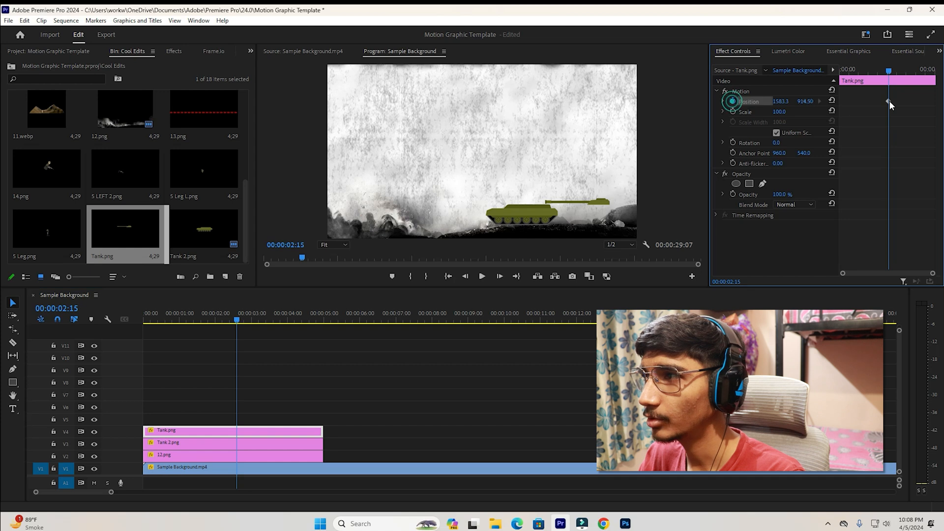
left_click(887, 102)
left_click_drag(887, 101, 839, 102)
Step: Move the turret onto the hull at the 00:00:02:15 keyframe, with its horizontal position at 1175.5
left_click(734, 91)
left_click_drag(521, 211, 455, 211)
left_click(784, 101)
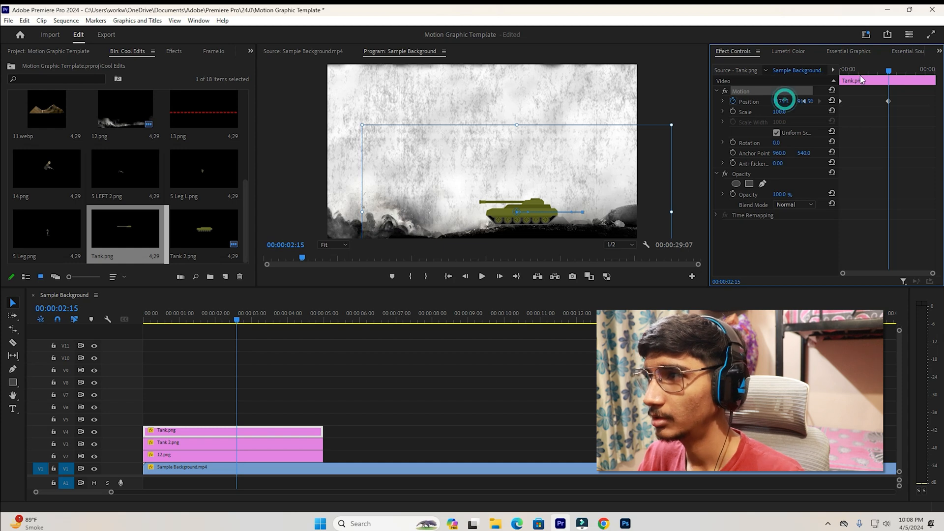
Step: Ease the turret's position keyframes with temporal interpolation and lengthen the easing handles in its velocity graph
right_click(887, 101)
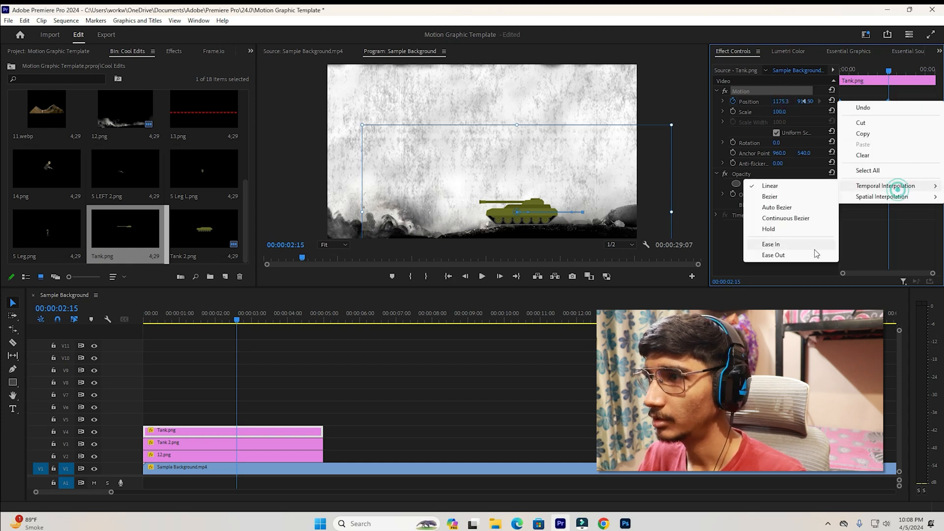
left_click(771, 244)
left_click(722, 101)
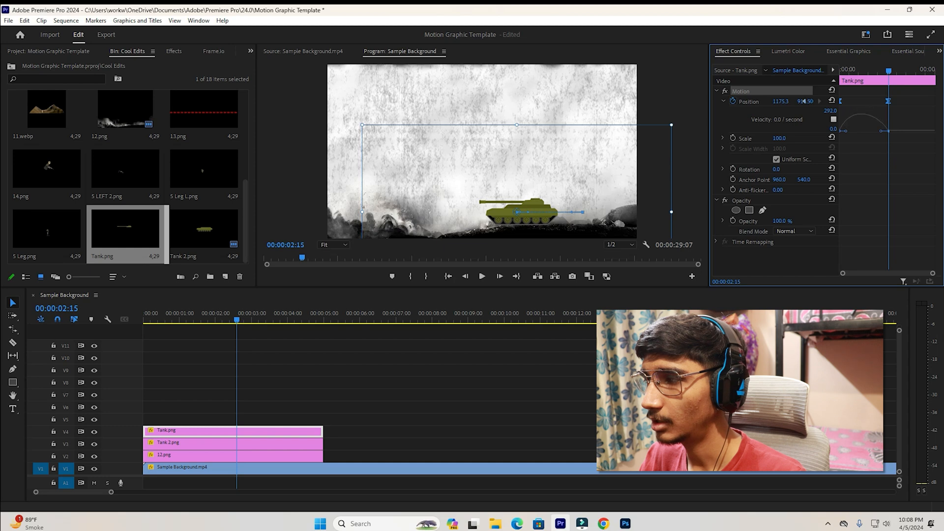
left_click(853, 133)
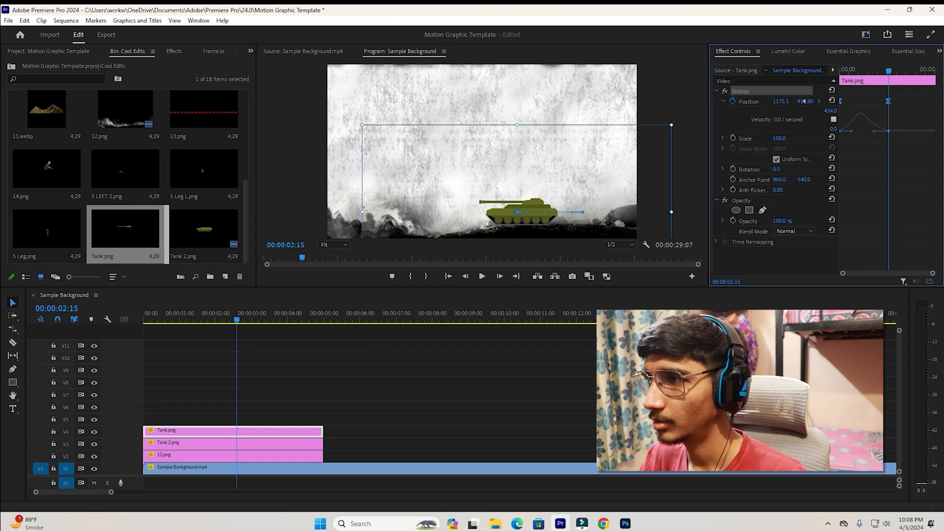
Step: Play the combined turret and hull movement from the start, and return to the first frame
key("Home")
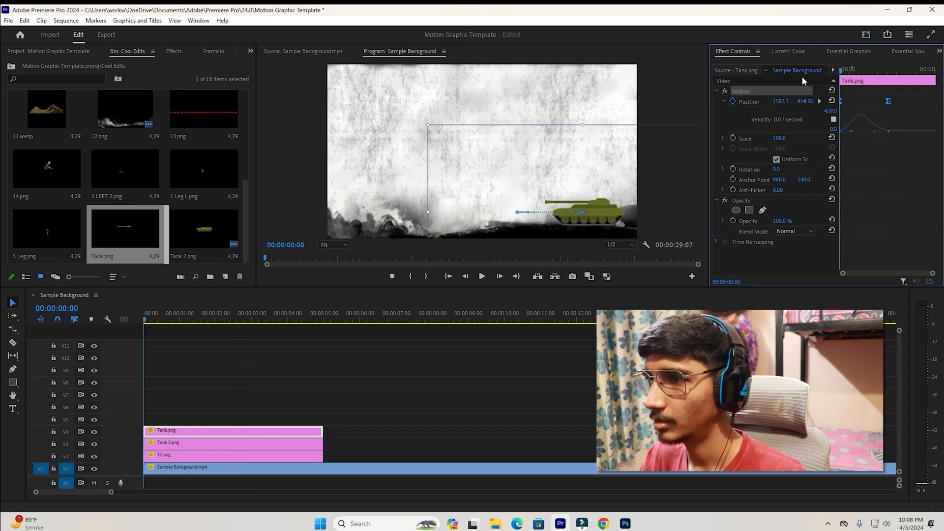
key("space")
key("space")
key("Home")
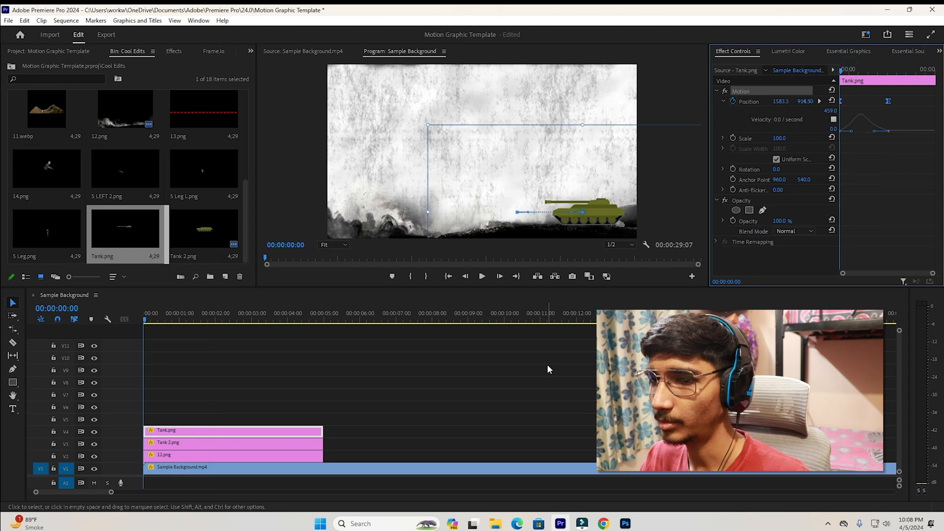
Step: Delete the second position keyframe from both the hull and the turret
left_click(293, 445)
left_click(888, 100)
key("Delete")
left_click(267, 431)
left_click(887, 100)
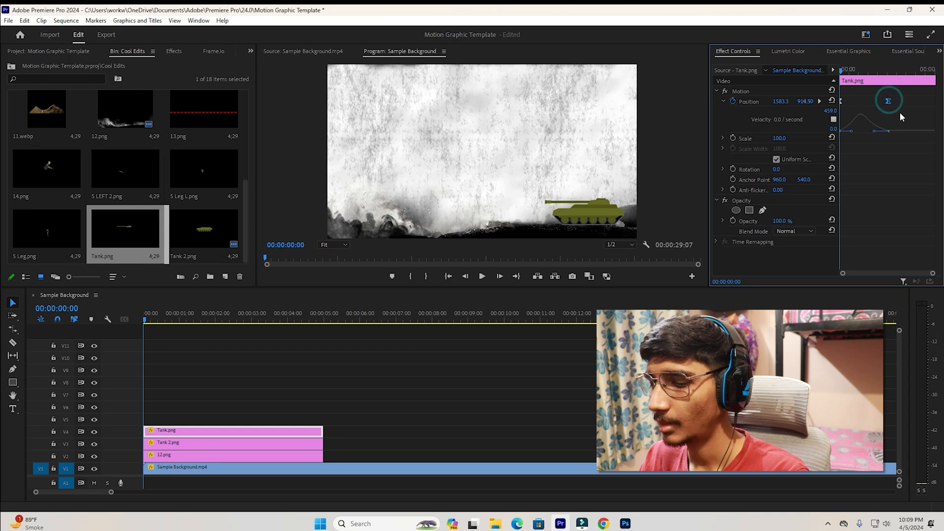
key("Delete")
Step: At 00:00:02:10, set the turret's horizontal position to 1268.3 and the hull's to 1272.2, and play the movement
left_click_drag(866, 69, 884, 73)
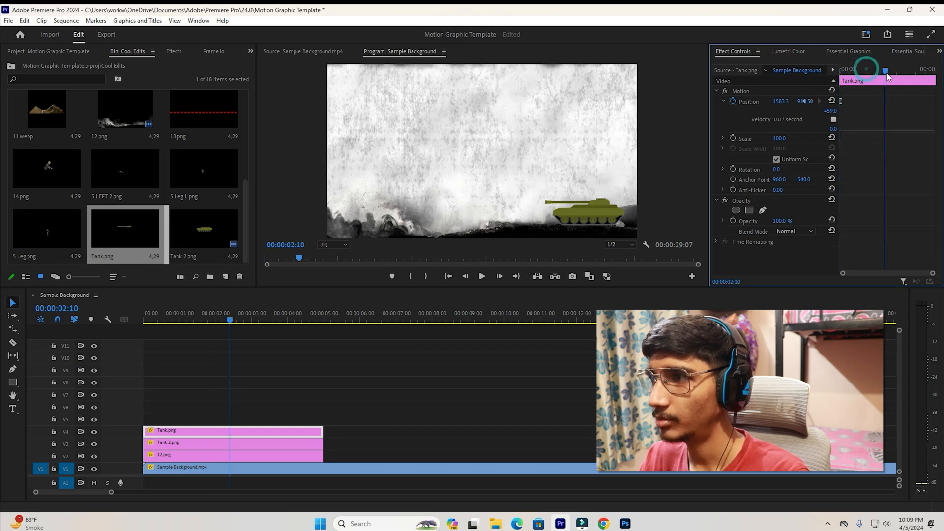
left_click_drag(782, 104, 737, 104)
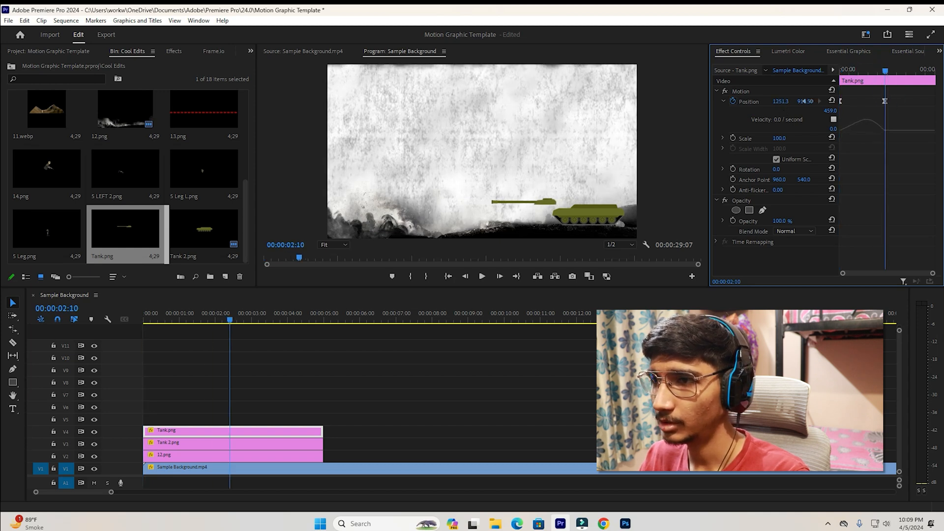
left_click(288, 444)
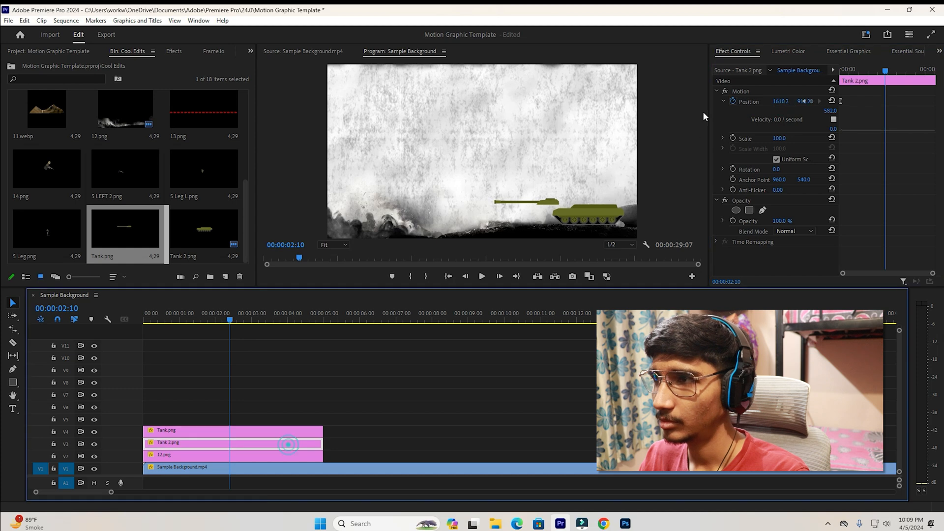
left_click(742, 90)
left_click_drag(780, 101, 737, 102)
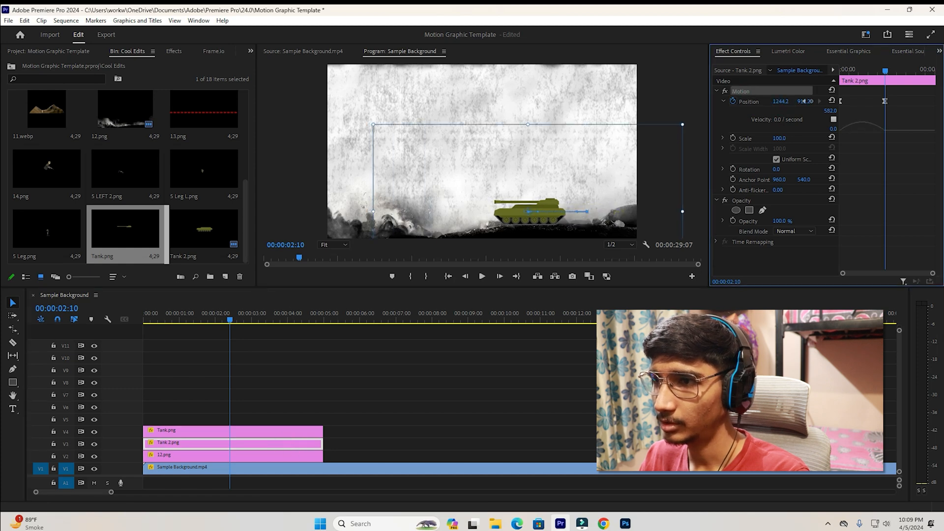
left_click_drag(882, 73, 745, 80)
key("space")
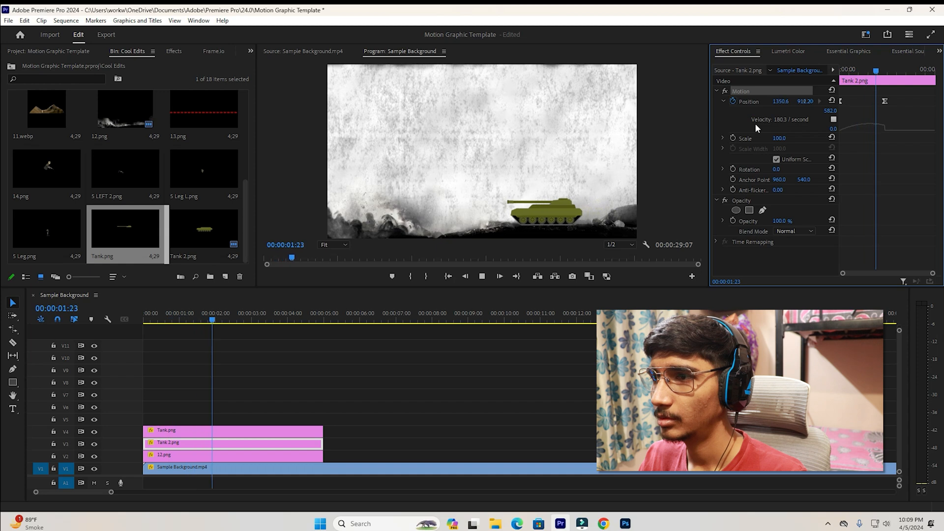
key("space")
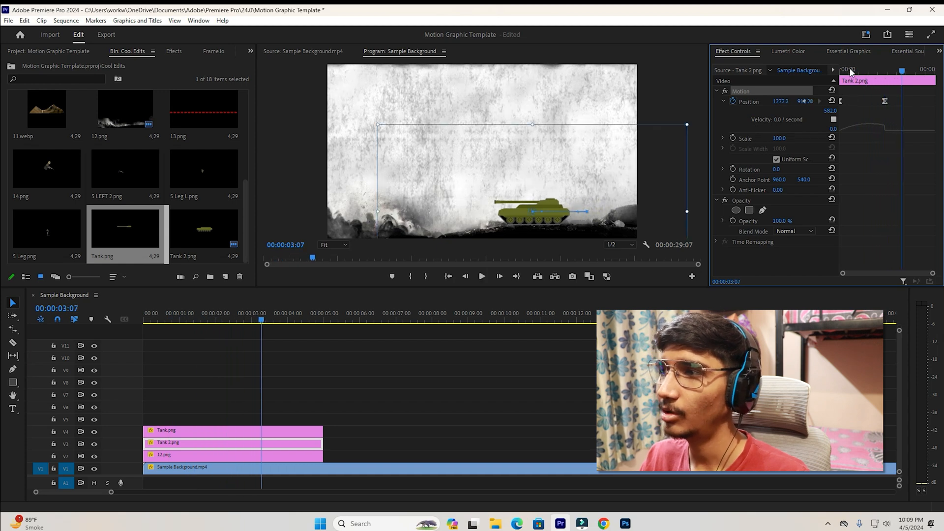
Step: Reshape the hull's velocity curve at its end keyframe so the movement eases to a stop, and play it
left_click(851, 72)
left_click(896, 97)
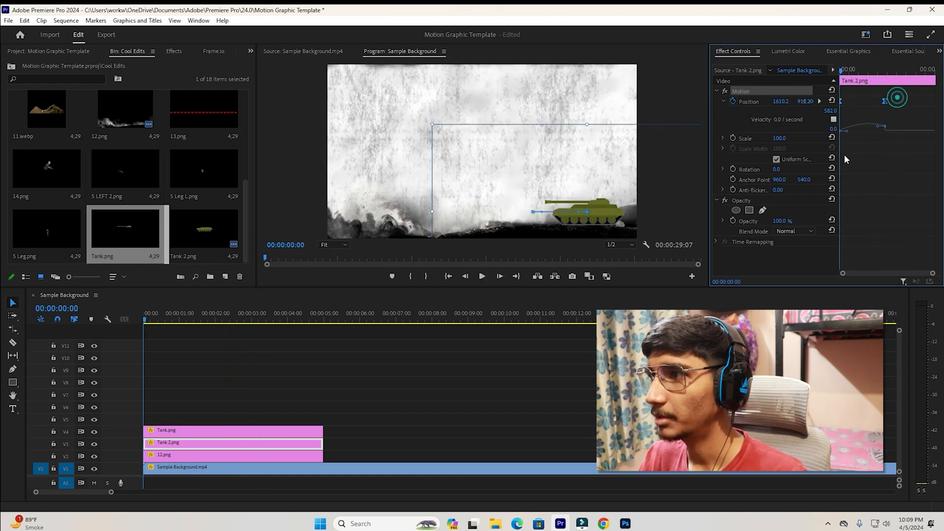
left_click(875, 127)
key("space")
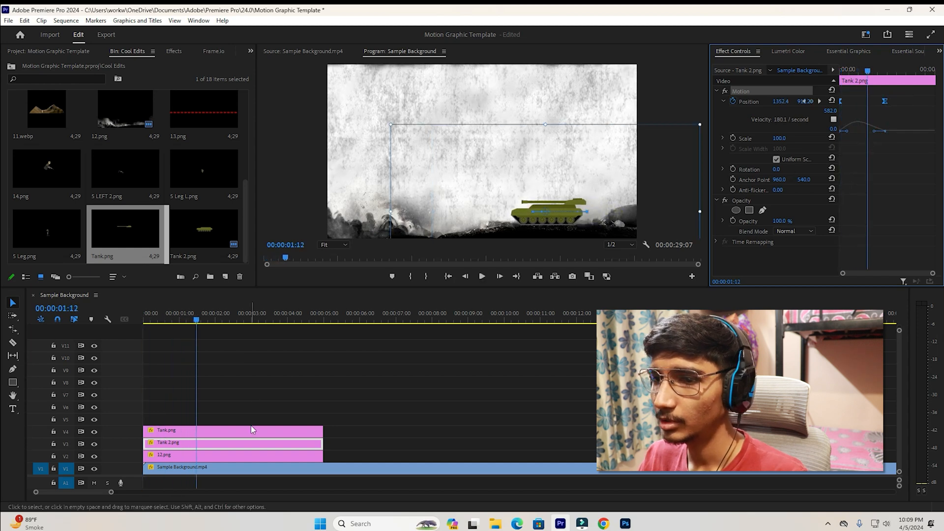
Step: Stretch the easing handle of the turret's end keyframe to match the hull's velocity curve, and replay the movement from the start
left_click(252, 429)
left_click(886, 99)
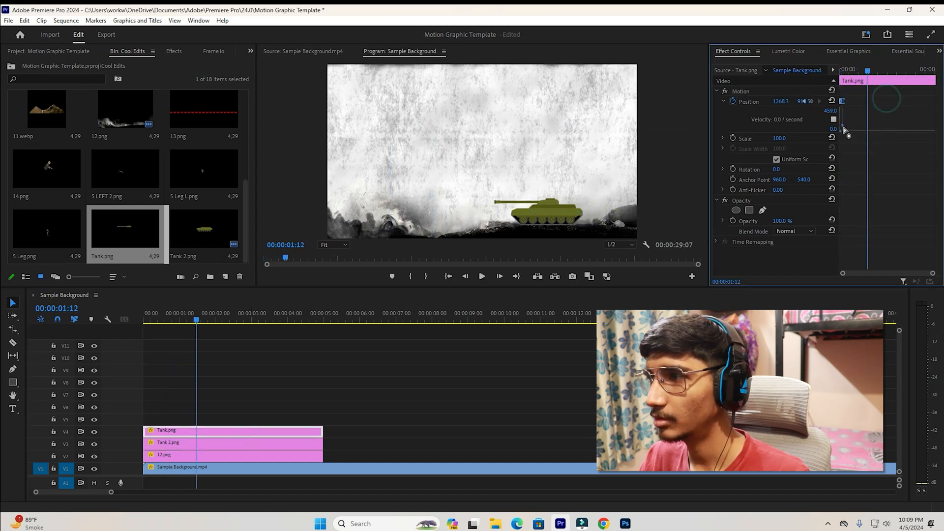
left_click_drag(844, 129, 877, 129)
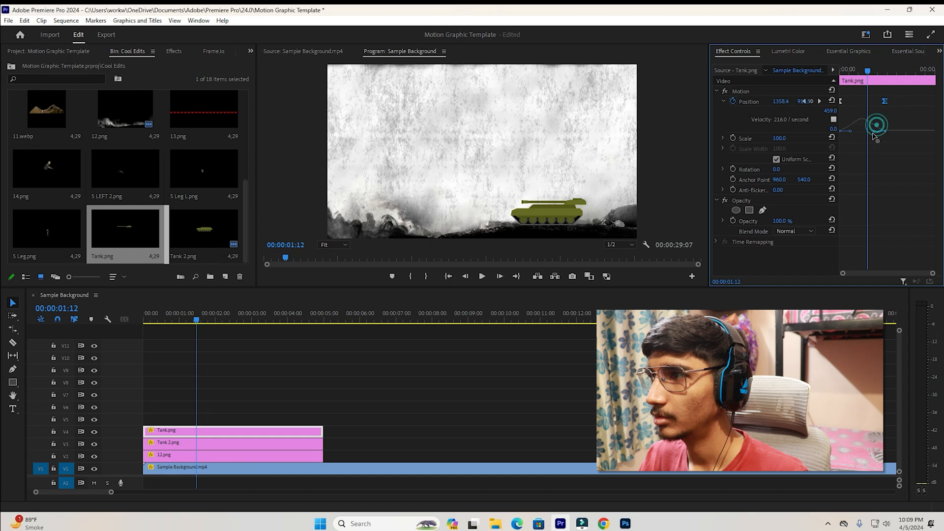
key("Home")
key("space")
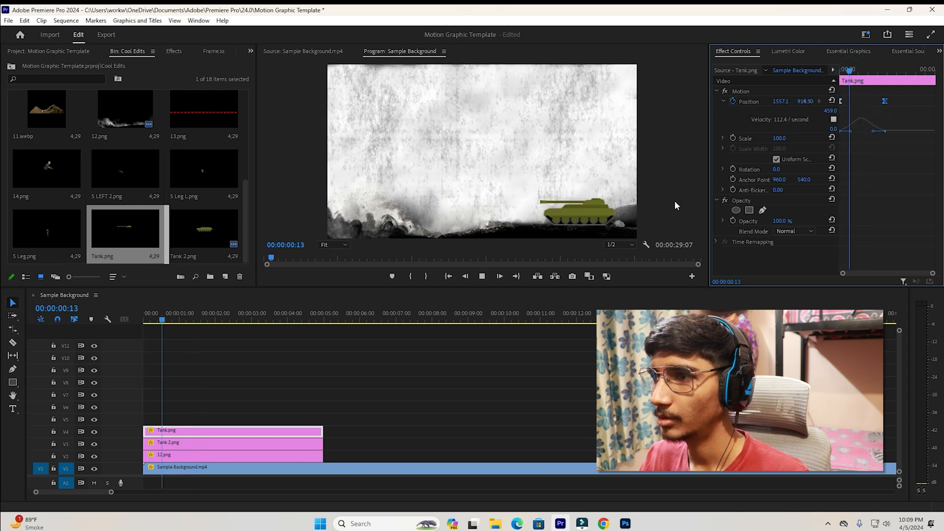
key("space")
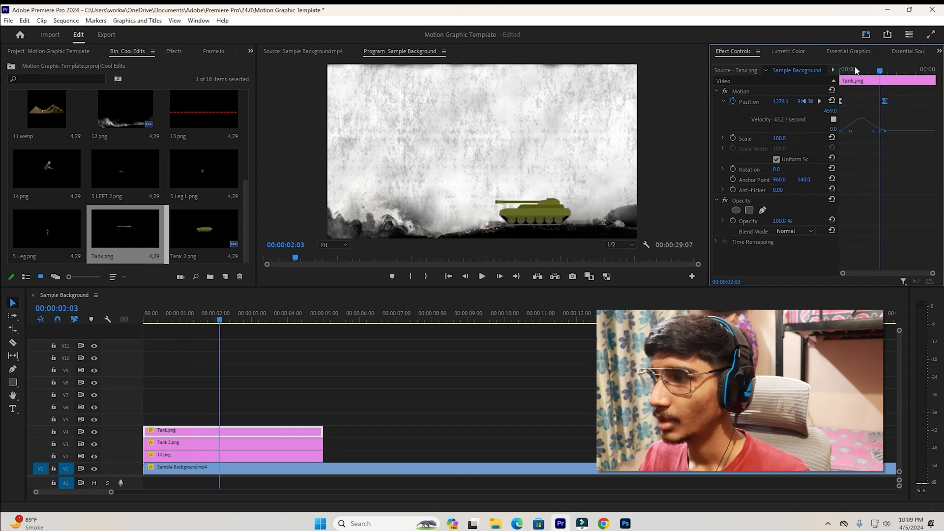
key("Home")
key("space")
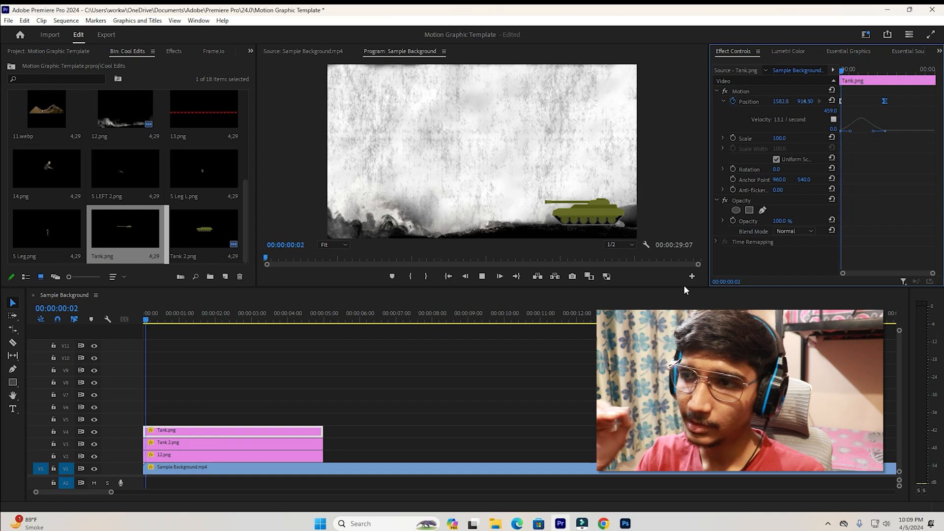
key("space")
Step: Widen the keyframe area and add a turret position keyframe at 00:00:02:16 to hold the turret in place
left_click(881, 173)
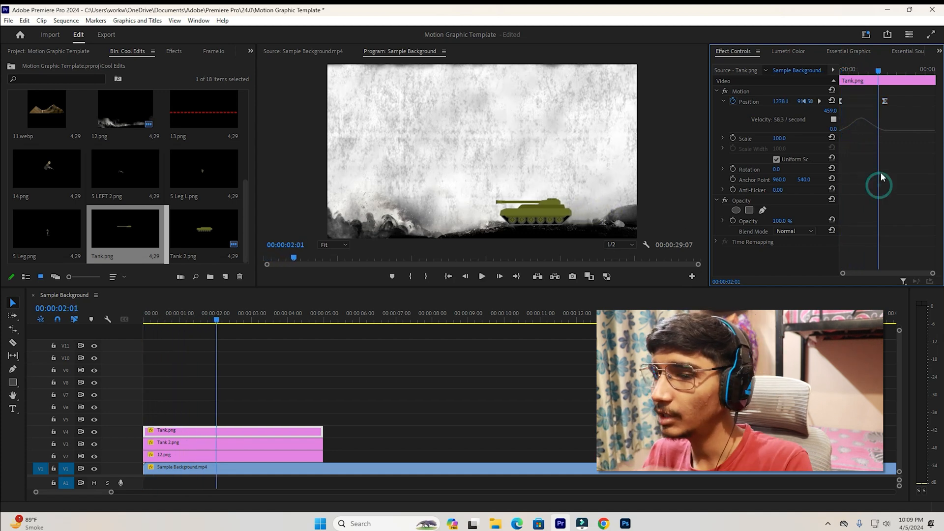
left_click(882, 71)
left_click(883, 72)
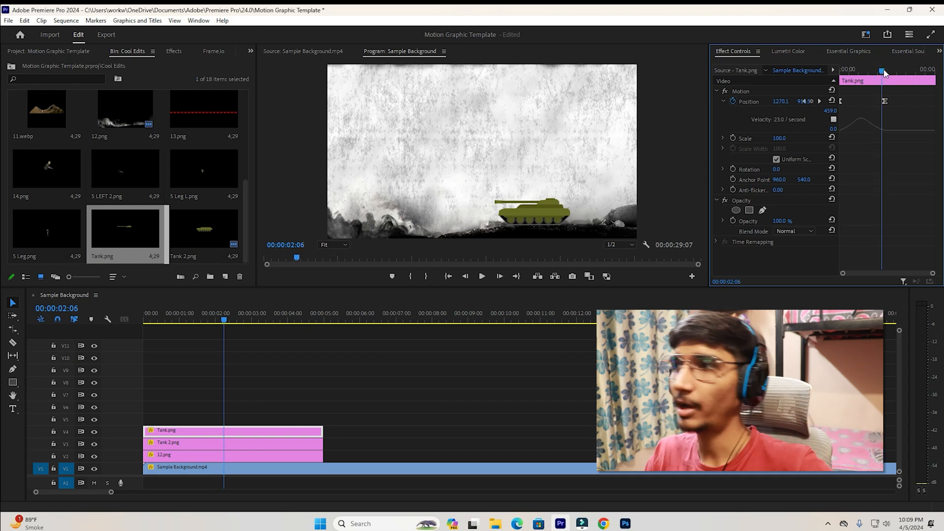
left_click_drag(882, 72, 889, 72)
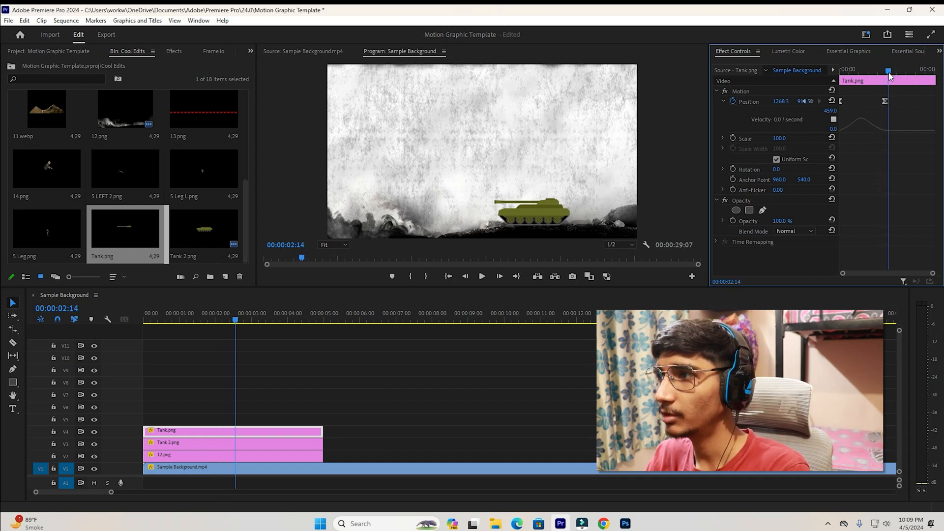
left_click_drag(709, 139, 576, 138)
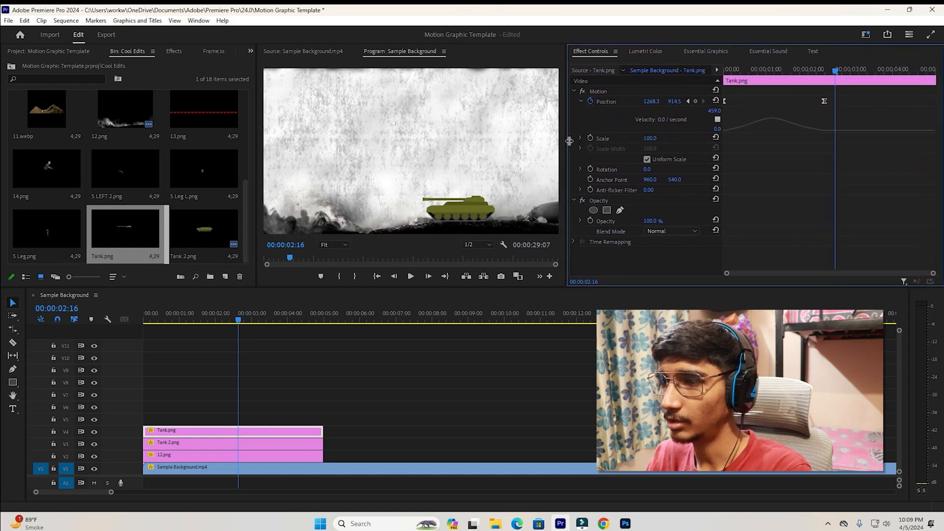
left_click(700, 102)
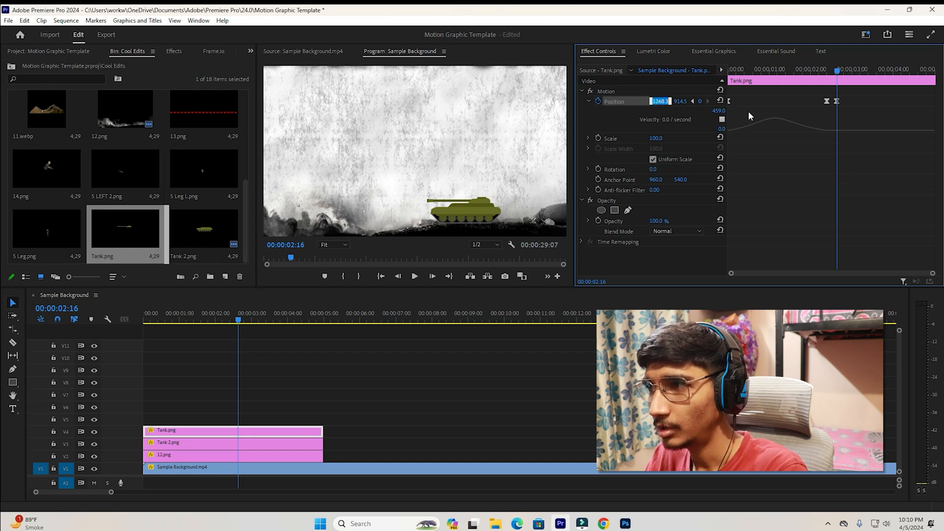
Step: Shift the turret backward at 00:00:02:22 by setting its horizontal position to 1308.3
left_click(866, 101)
key("Right")
key("Right")
key("Right")
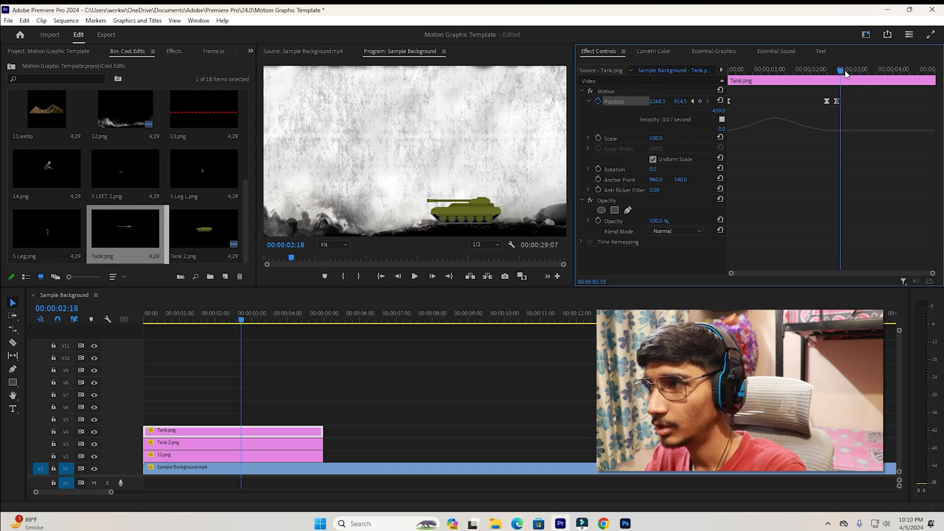
key("Right")
key("Right")
key("Right")
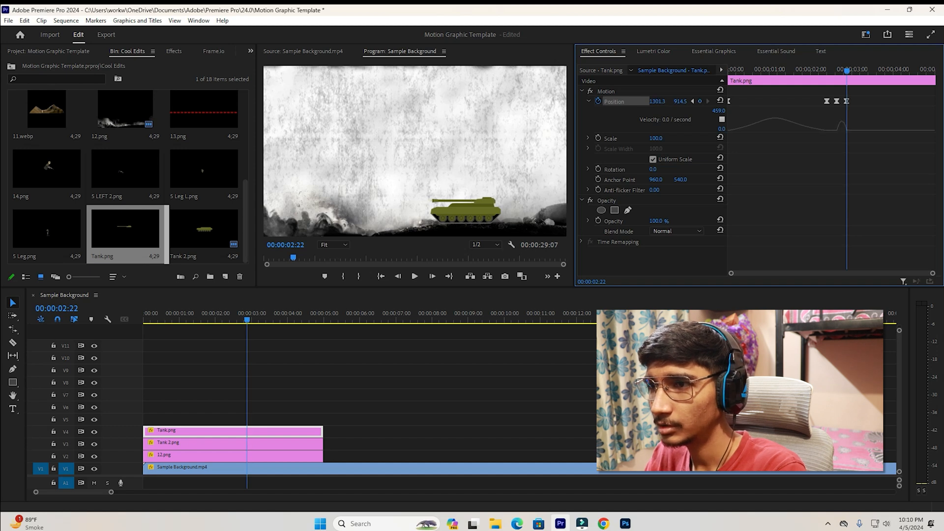
left_click(887, 112)
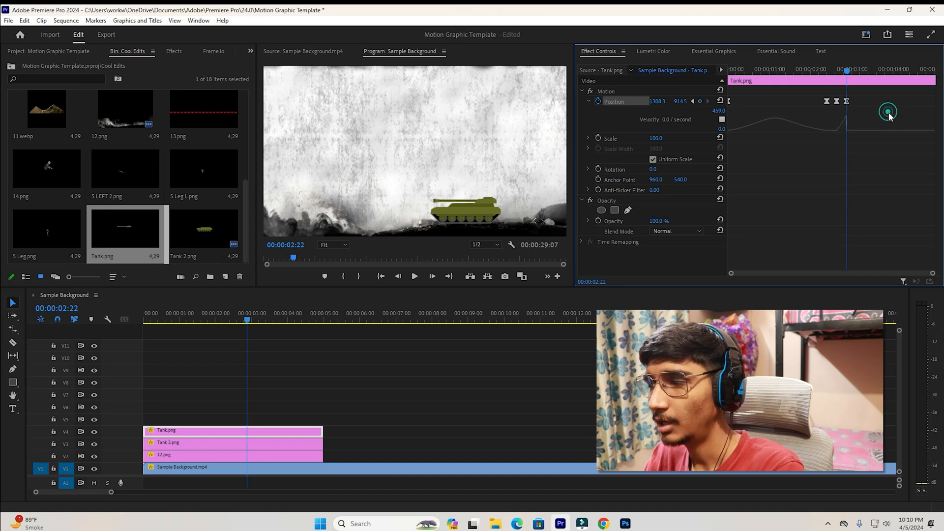
Step: Push the turret forward at 00:00:03:03 by setting its horizontal position to 1217.3
key("Right")
key("Right")
key("Right")
key("Right")
key("Right")
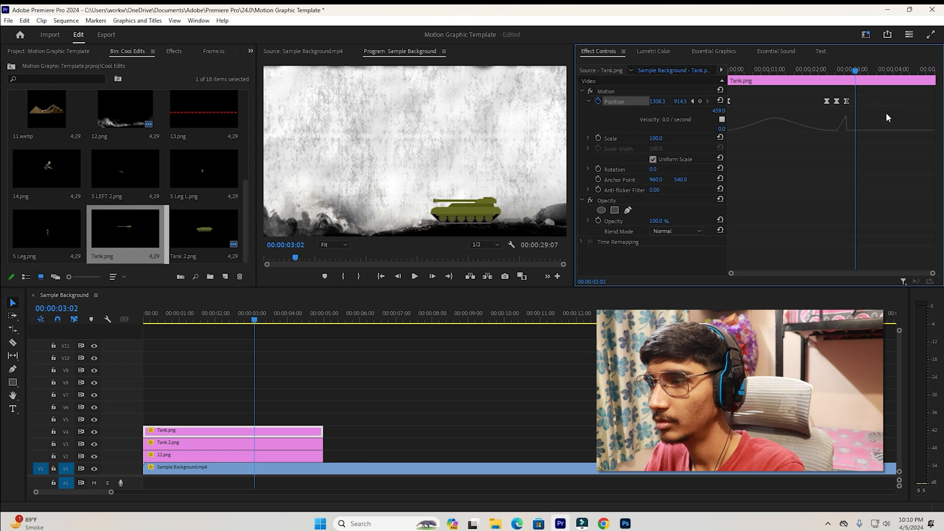
key("Right")
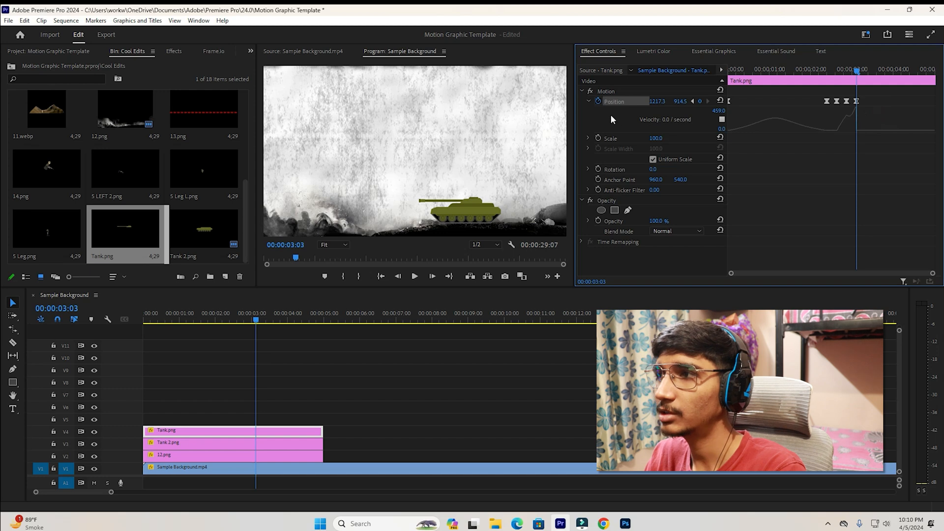
Step: Return the turret to rest at 00:00:03:09 by setting its horizontal position to 1259.3
left_click(893, 98)
key("Right")
key("Right")
key("Right")
key("Right")
left_click_drag(892, 107, 839, 99)
key("Right")
key("Right")
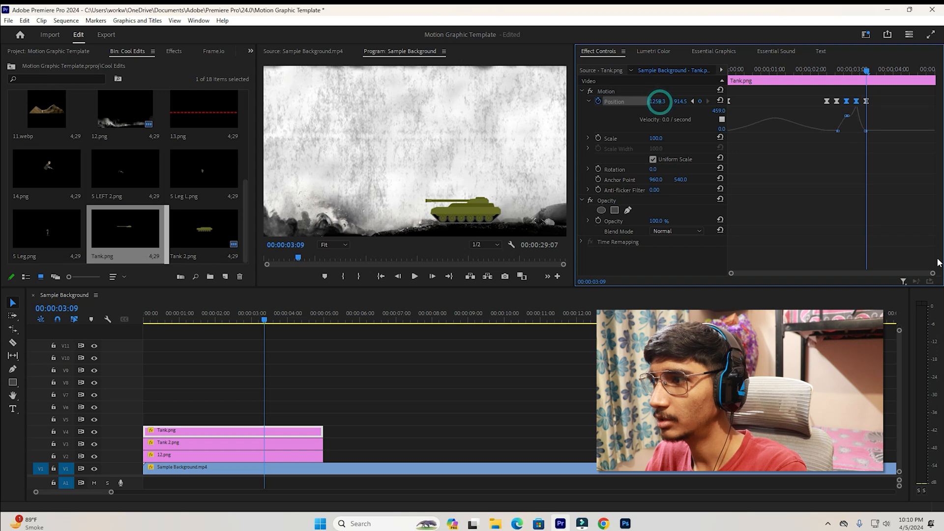
Step: Pull the velocity handles of the turret's 00:00:02:22 and 00:00:03:03 position keyframes down toward zero to ease each reversal
left_click_drag(933, 275, 887, 274)
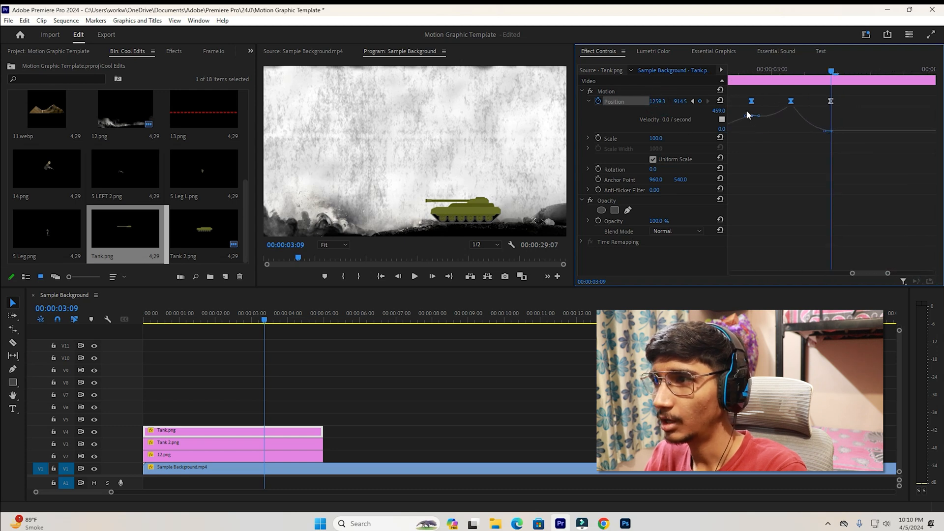
left_click_drag(757, 116, 759, 140)
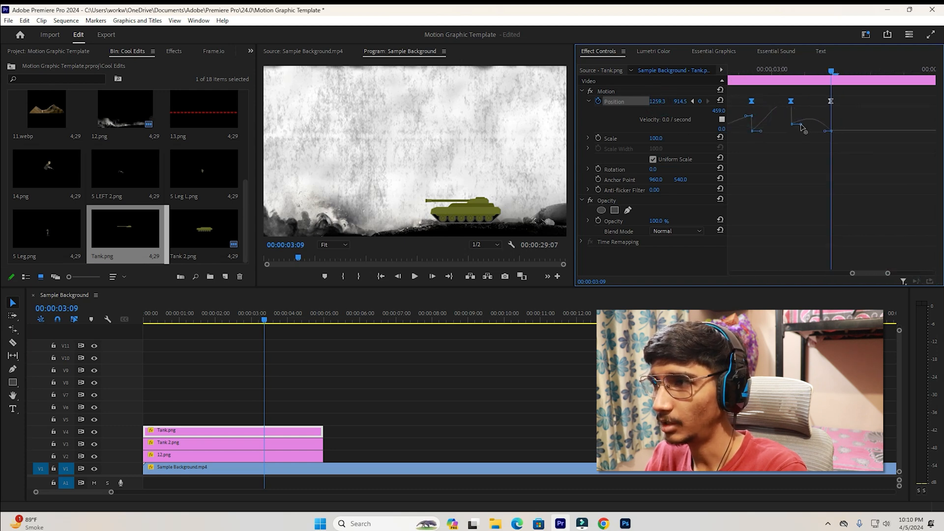
left_click_drag(797, 135, 739, 130)
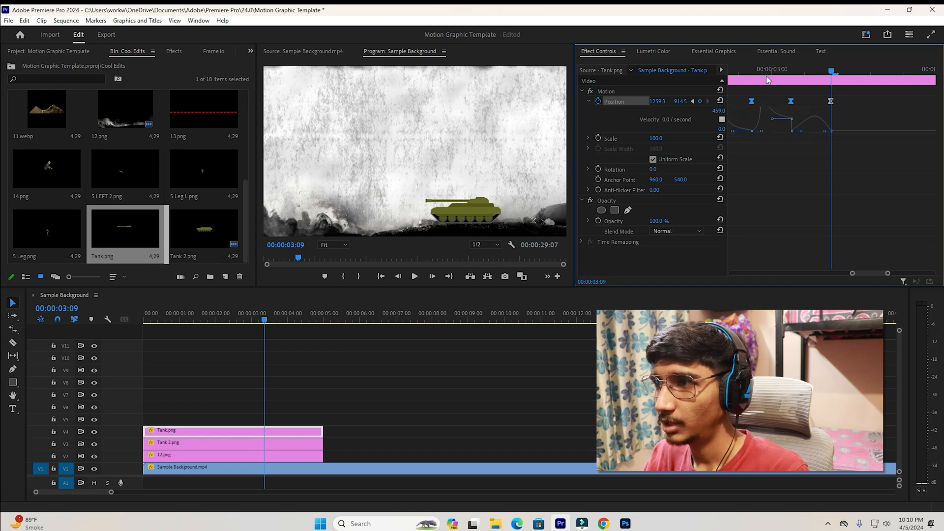
Step: Play the animation from the start and repeatedly review the turret's back-and-forth section around 00:00:03:00
key("Home")
key("space")
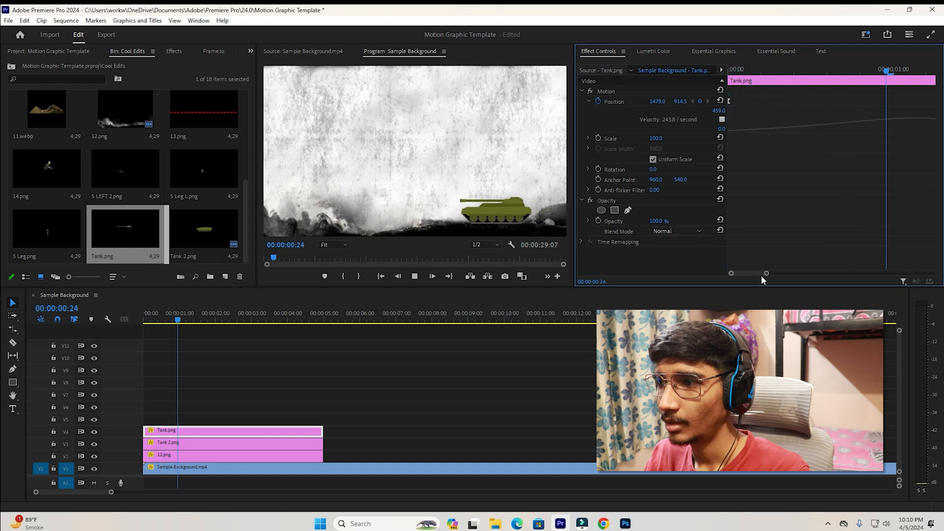
left_click_drag(766, 273, 883, 273)
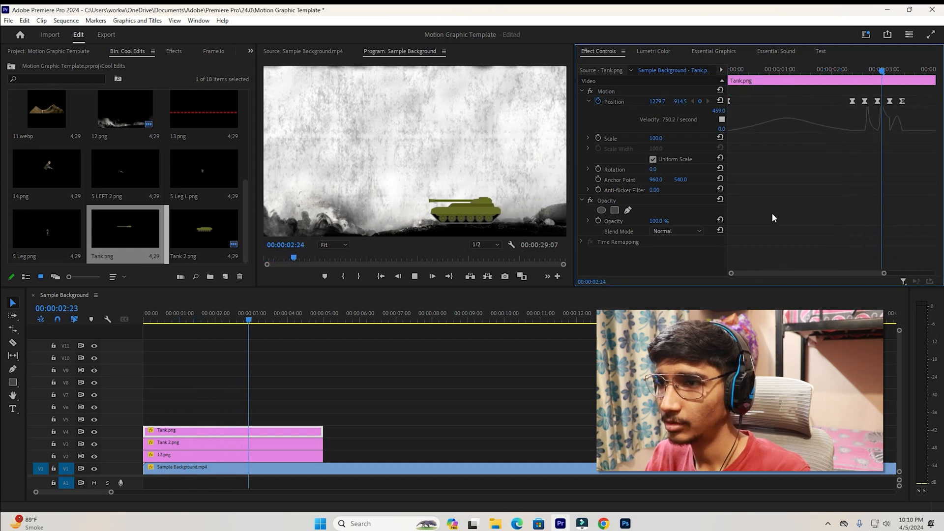
left_click(873, 72)
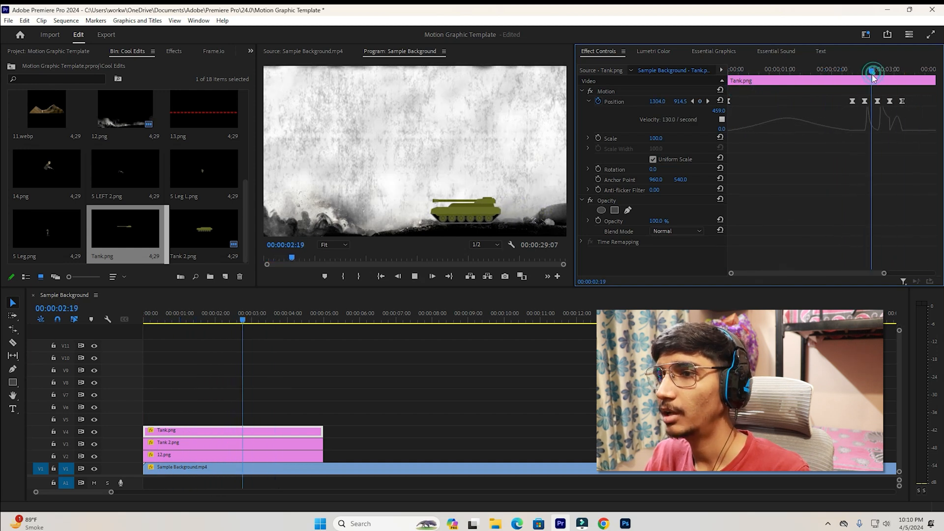
key("space")
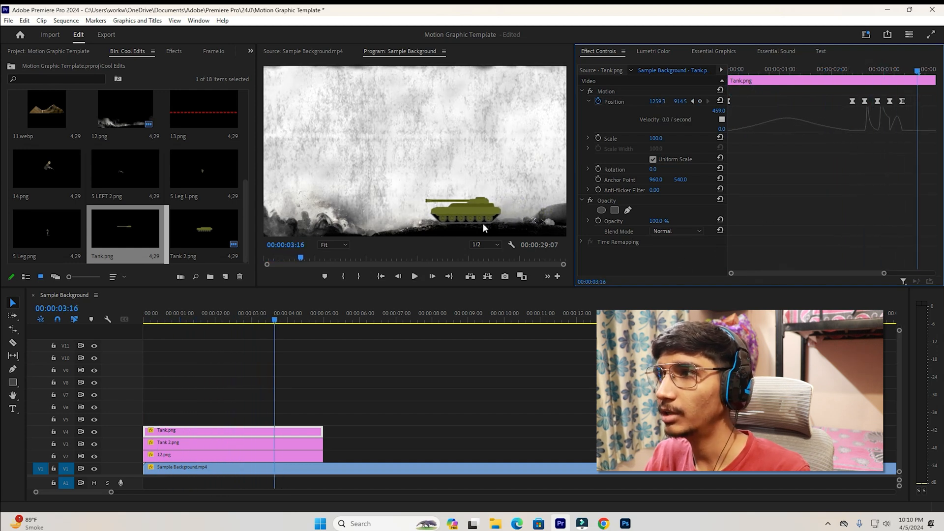
left_click(854, 73)
key("space")
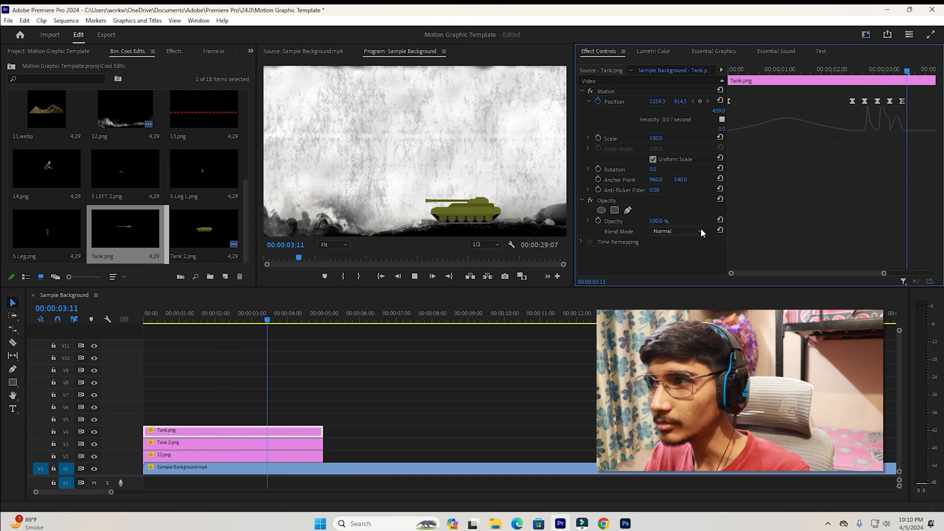
left_click(852, 72)
key("space")
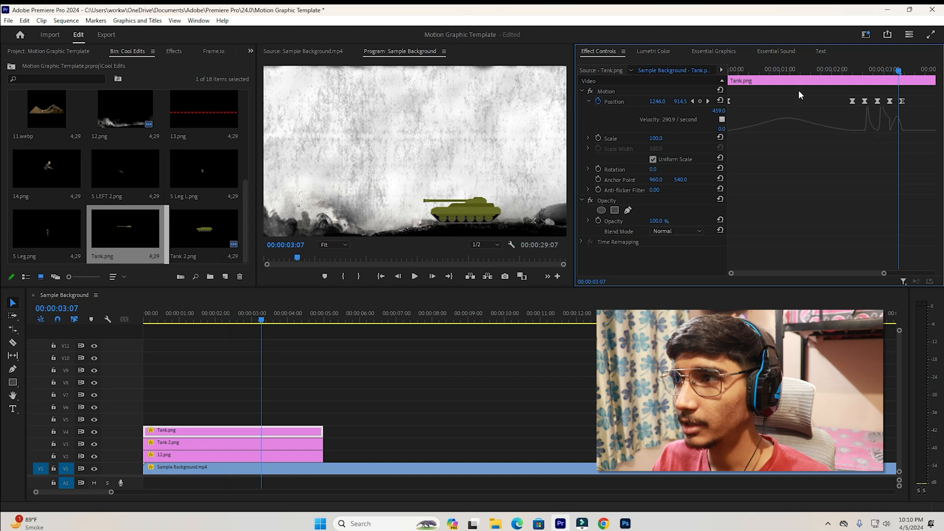
left_click(855, 73)
key("space")
key("space")
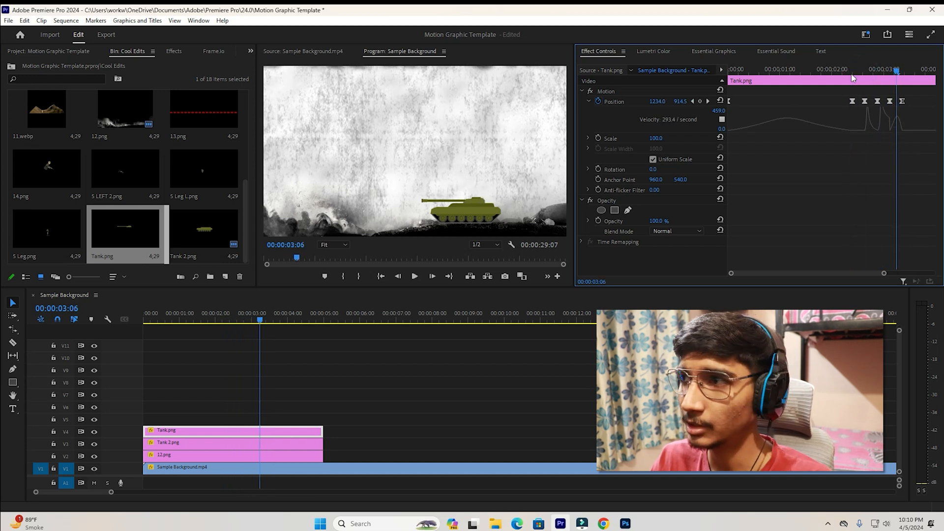
left_click(846, 73)
key("space")
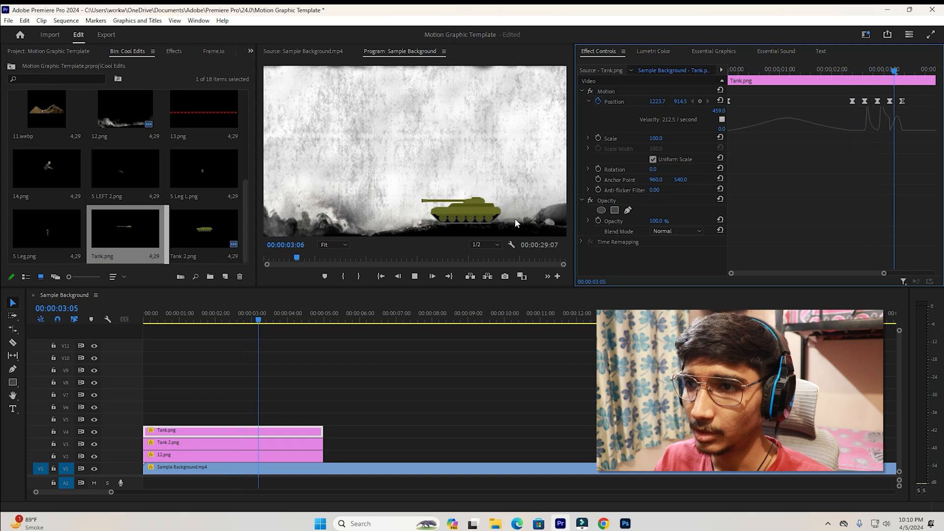
key("space")
left_click_drag(859, 73, 915, 72)
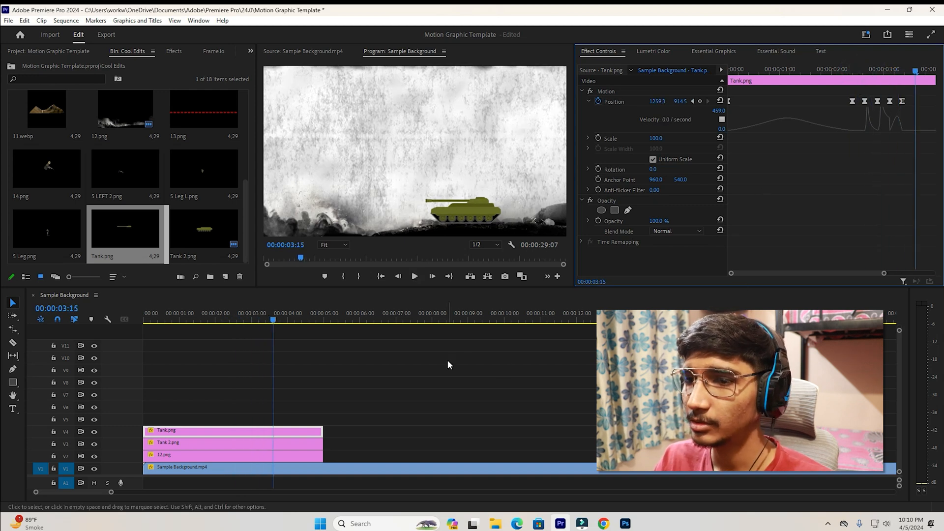
Step: Play the whole tank movement once more from the first frame and return the playhead to the start
left_click(164, 319)
key("Home")
key("space")
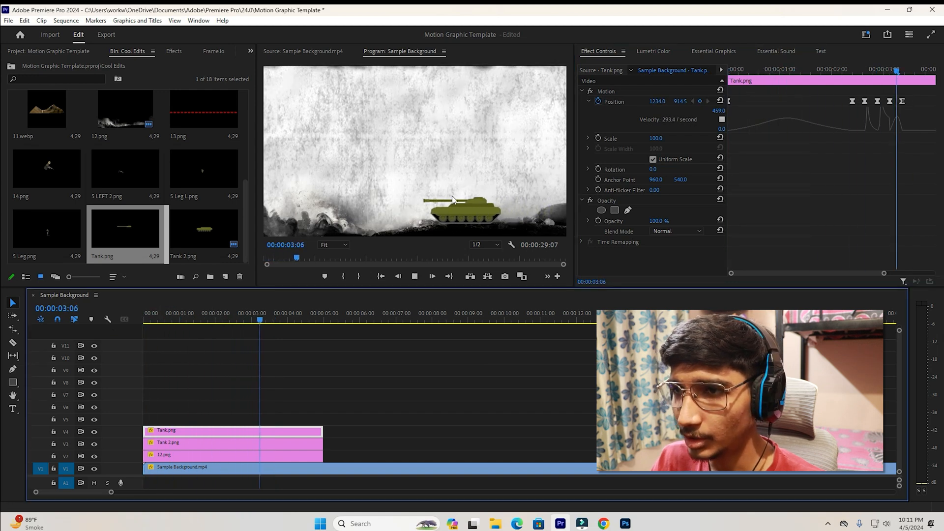
key("space")
left_click_drag(845, 67, 739, 105)
Step: Place the fighter jet image 8.png on track V5 above the tank clips, starting at 00:00:00:00
left_click(301, 418)
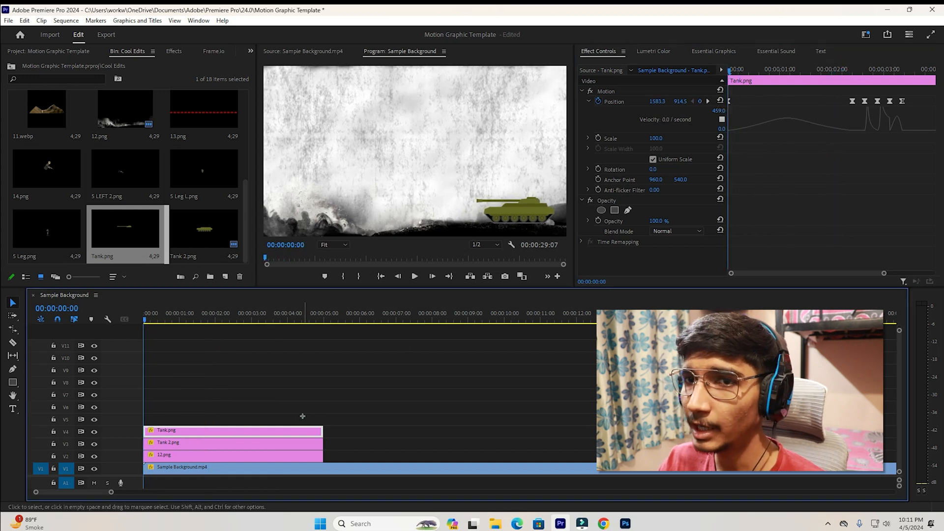
key("Home")
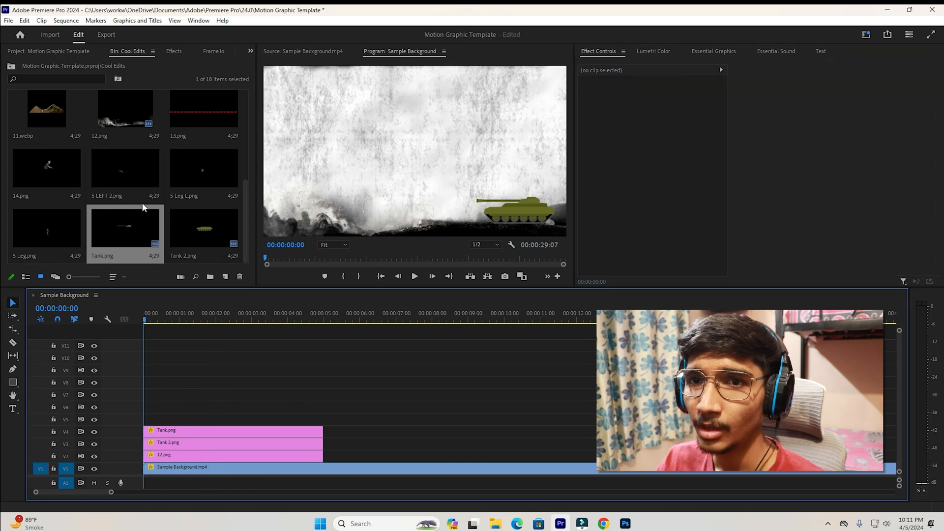
scroll(143, 203, "up", 3)
left_click_drag(66, 234, 153, 419)
Step: Scale the jet to 36, rotate it 15.2°, and place it outside the frame at position -183.9, 169.6
left_click(399, 142)
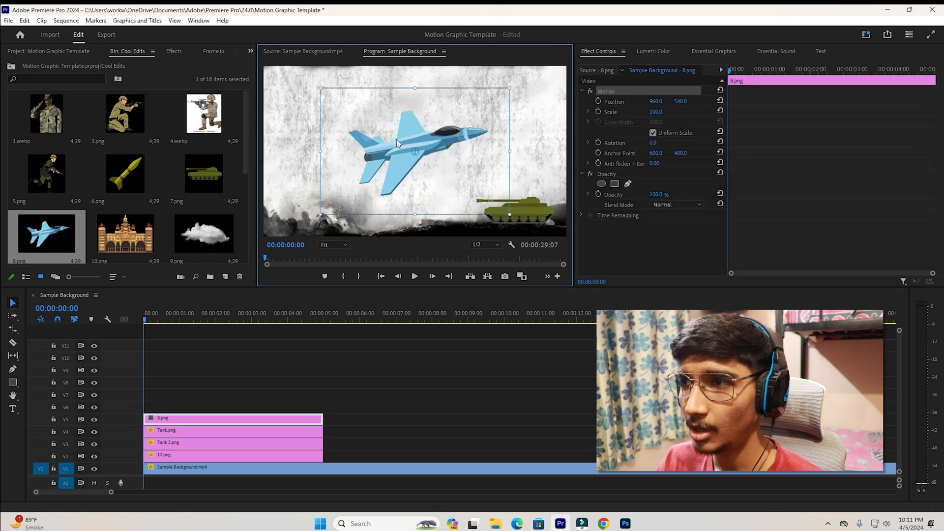
mouse_move(656, 113)
left_mouse_down()
mouse_move(634, 112)
mouse_move(654, 113)
left_mouse_up()
left_click_drag(441, 136, 438, 134)
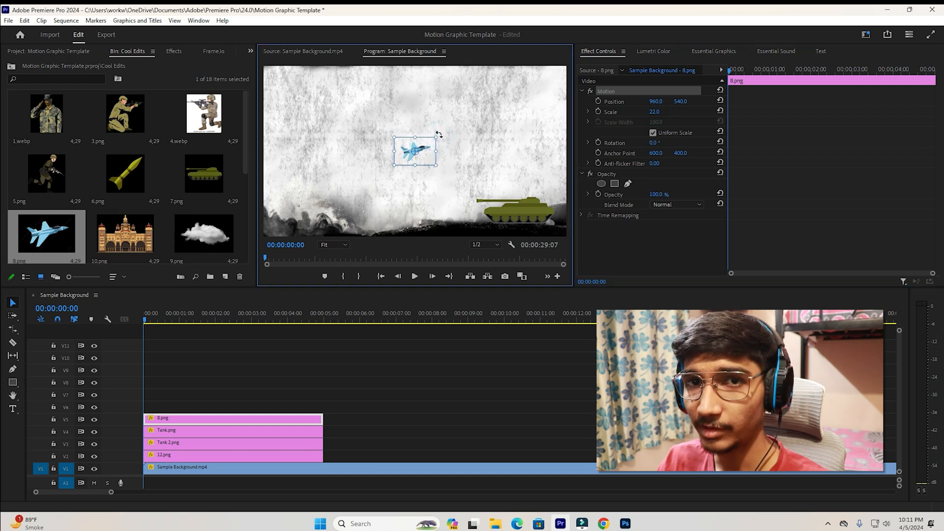
left_click_drag(413, 171, 255, 128)
left_click_drag(324, 81, 253, 92)
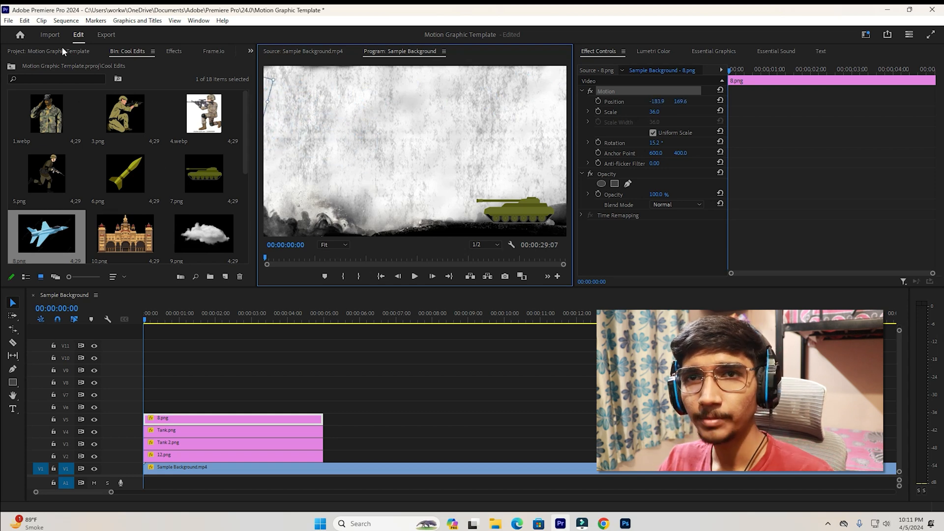
Step: Search the effects for "trans" and apply the Transform (Motion Blur) preset to the 8.png jet clip
left_click(173, 51)
left_click(74, 65)
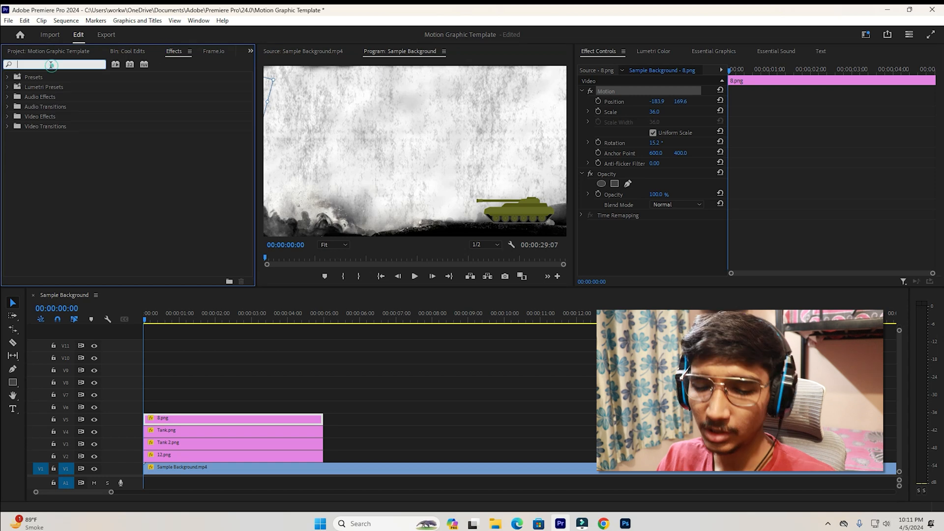
type("trans")
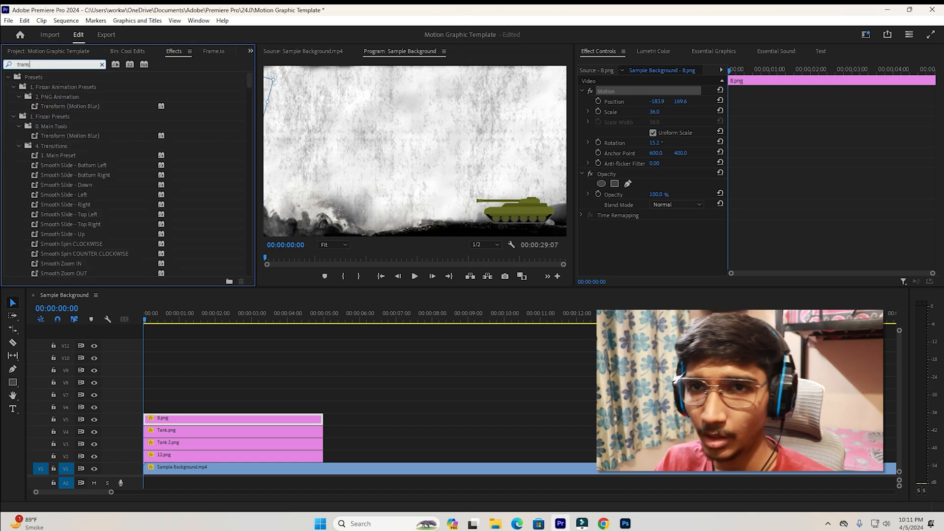
left_click(102, 106)
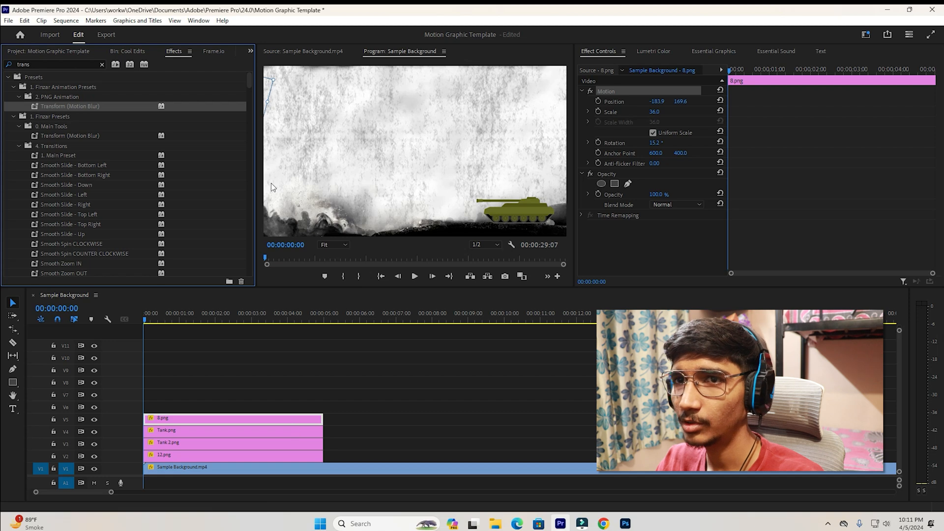
left_click_drag(111, 107, 179, 419)
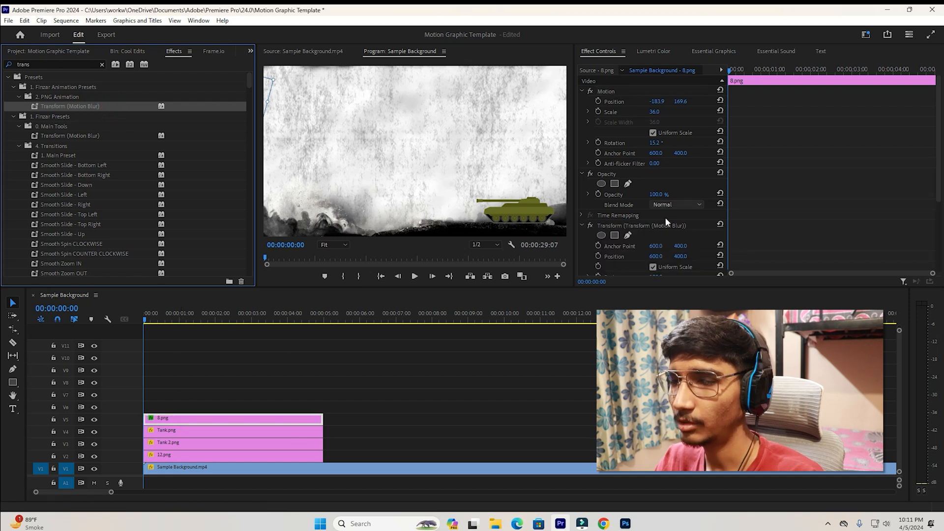
Step: Start position keyframing in the jet's Transform effect at 00:00:00:00 and select that effect
left_click(37, 51)
scroll(656, 188, "down", 3)
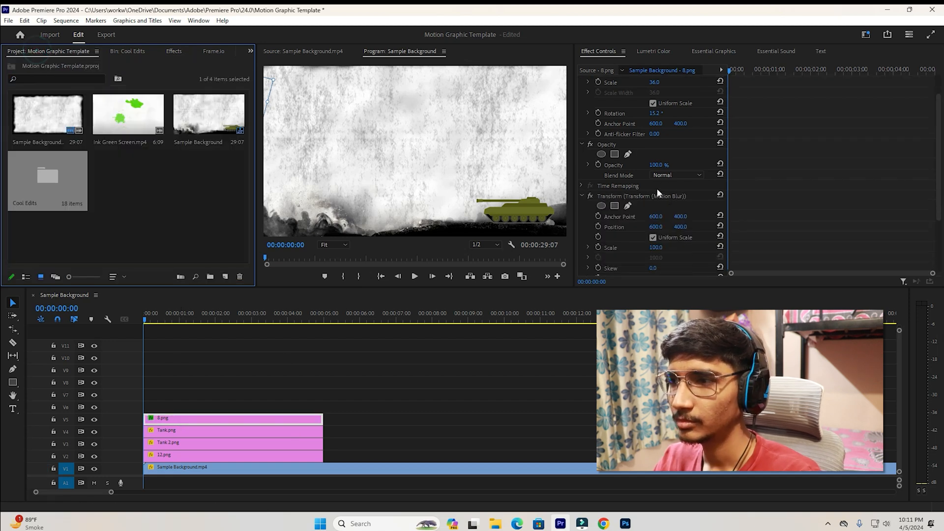
left_click(598, 196)
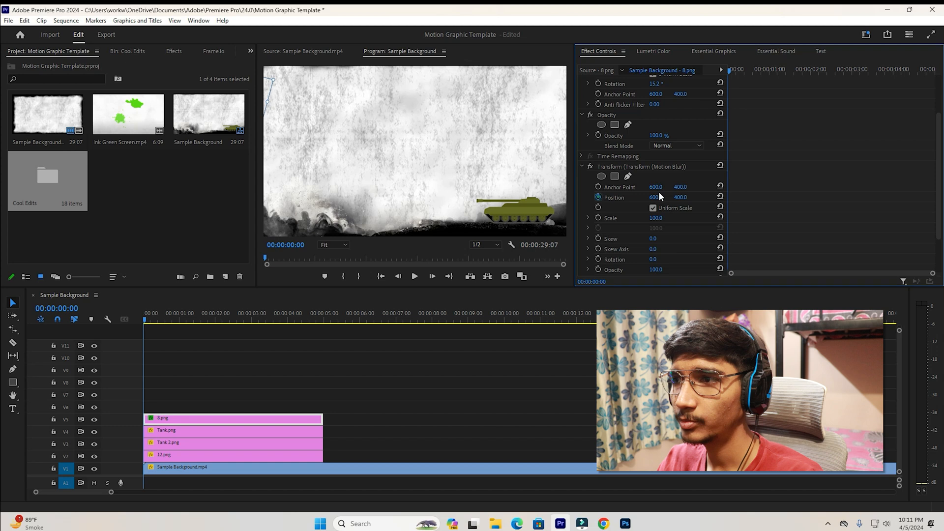
left_click(645, 167)
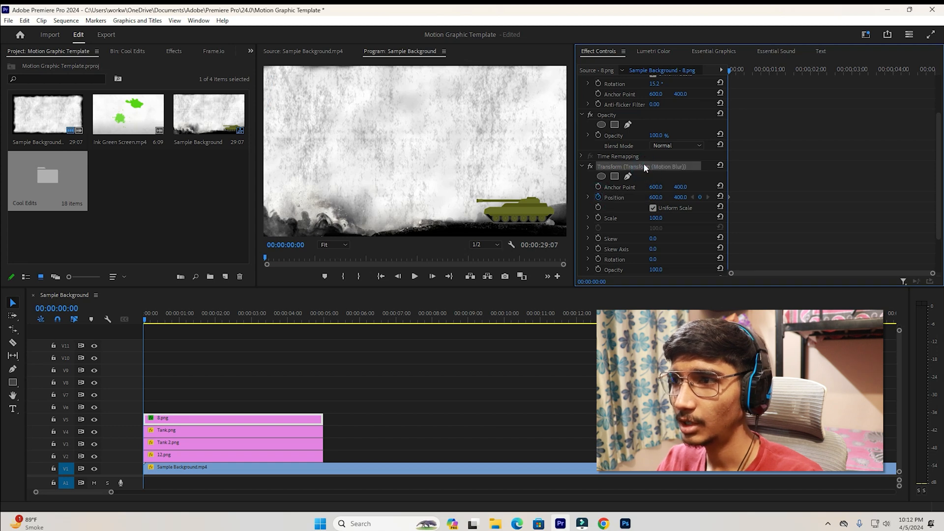
scroll(631, 137, "up", 3)
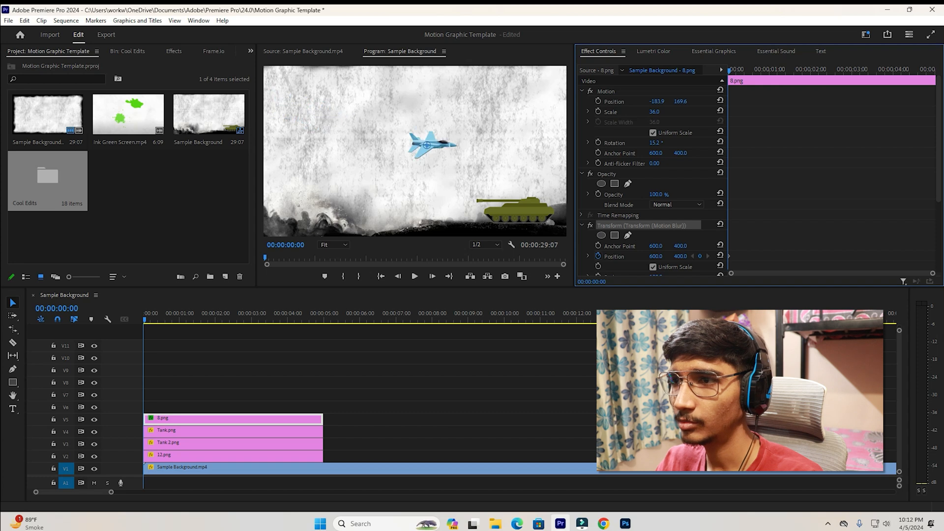
mouse_move(655, 256)
left_mouse_down()
mouse_move(767, 256)
mouse_move(657, 256)
left_mouse_up()
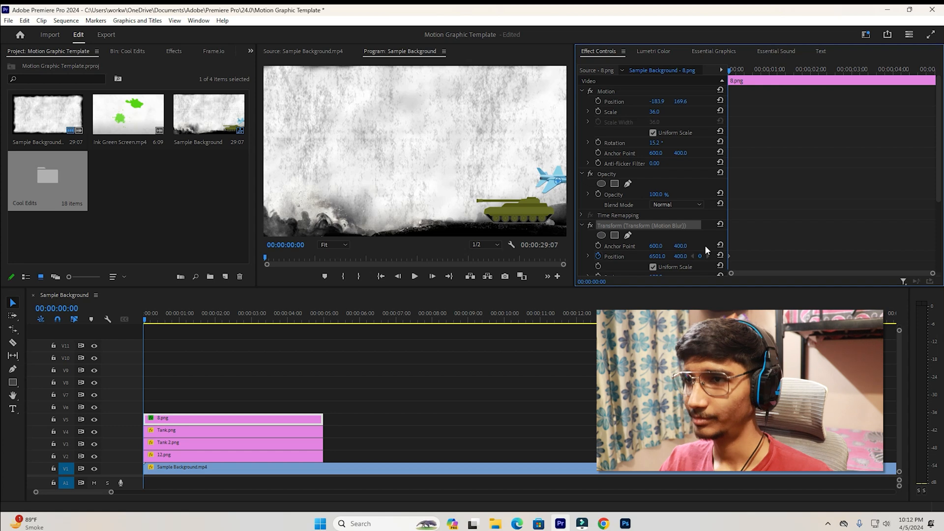
key("ctrl+z")
Step: Fly the jet out of the frame at 00:00:00:22 by setting its Transform position to 6707.0, -1066.0
left_click_drag(730, 70, 764, 83)
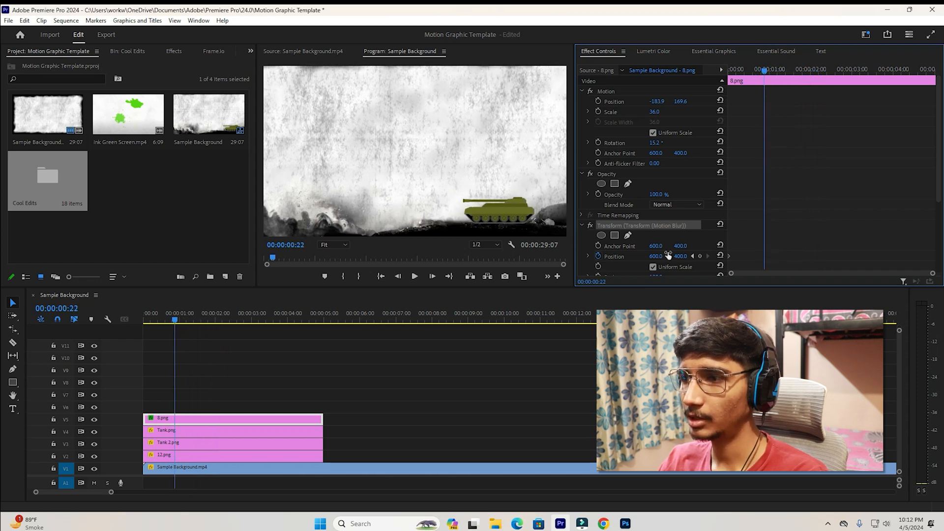
left_click_drag(656, 256, 684, 260)
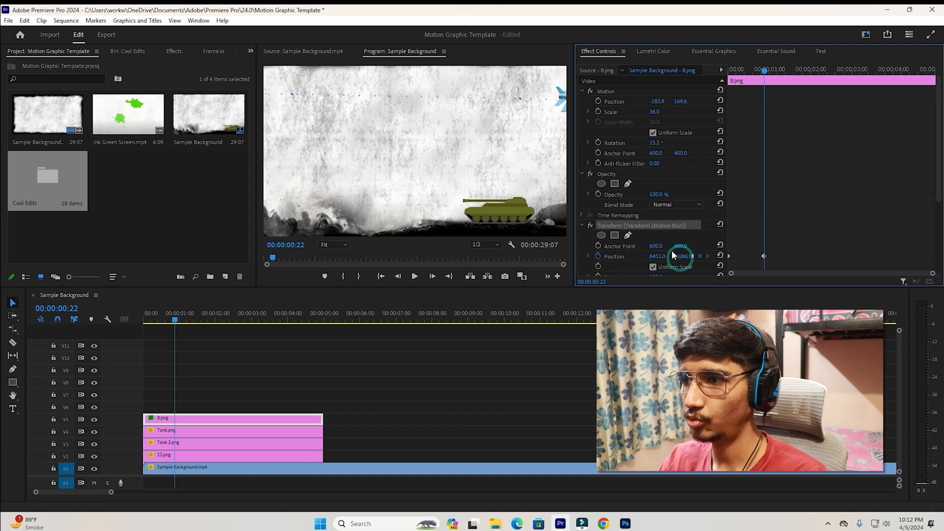
left_click_drag(657, 256, 659, 256)
Step: Set the temporal interpolation of the jet's end position keyframe to Bezier and expand the Transform position's velocity graph
scroll(761, 226, "down", 2)
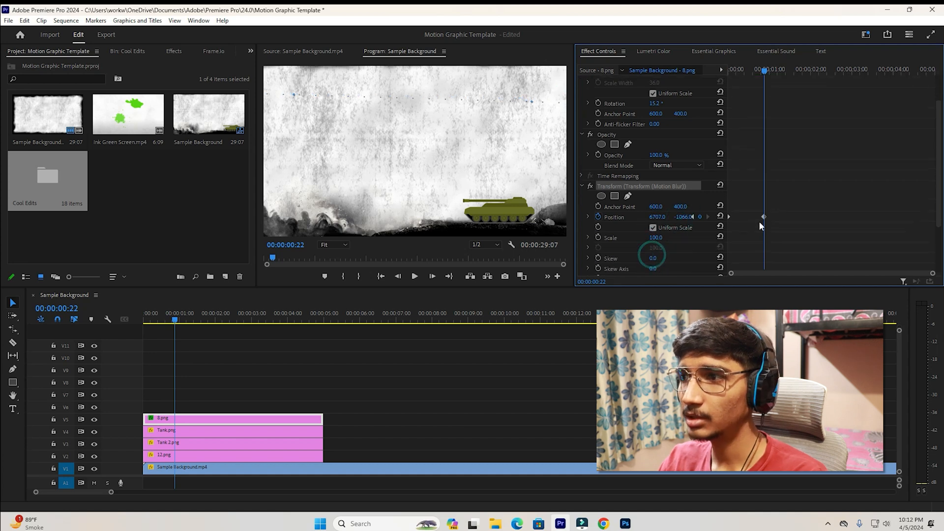
right_click(763, 219)
mouse_move(789, 303)
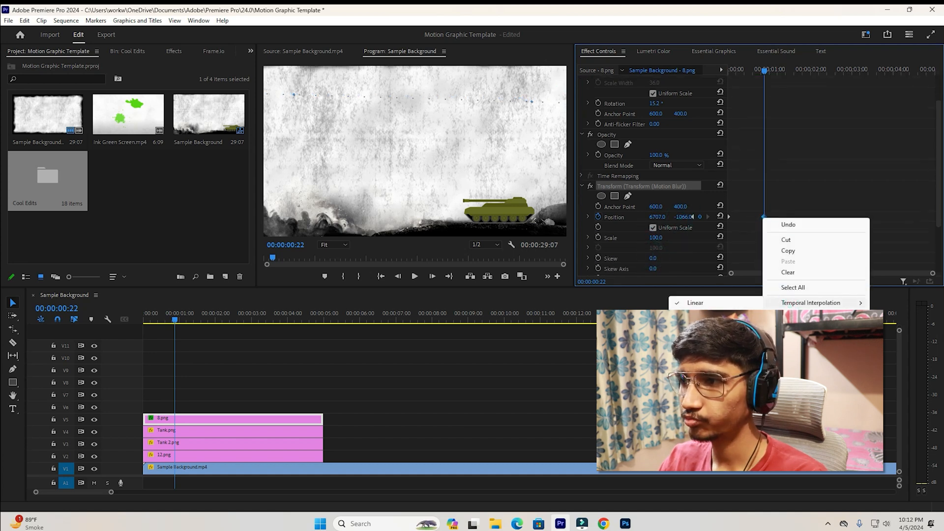
left_click(698, 313)
left_click(588, 217)
scroll(786, 212, "down", 1)
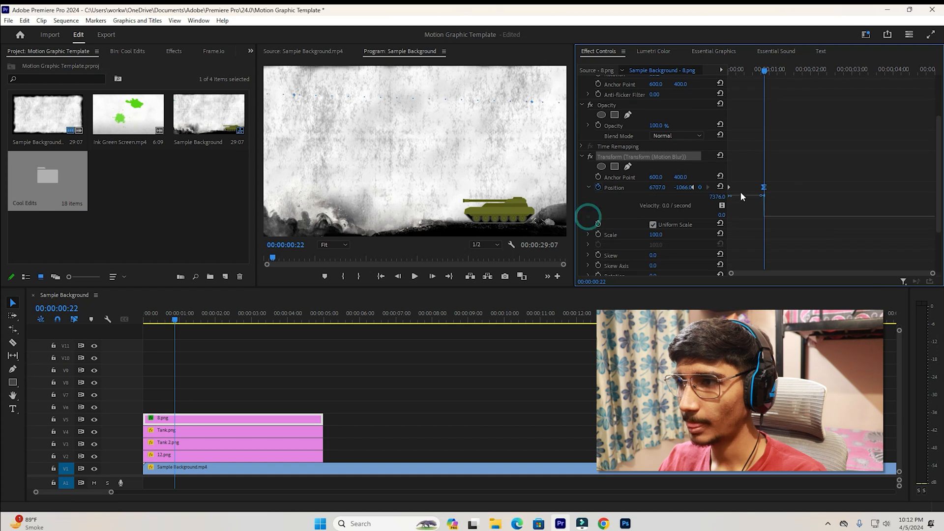
Step: Set the temporal interpolation of the jet's starting Transform position keyframe to Bezier
right_click(730, 187)
mouse_move(776, 271)
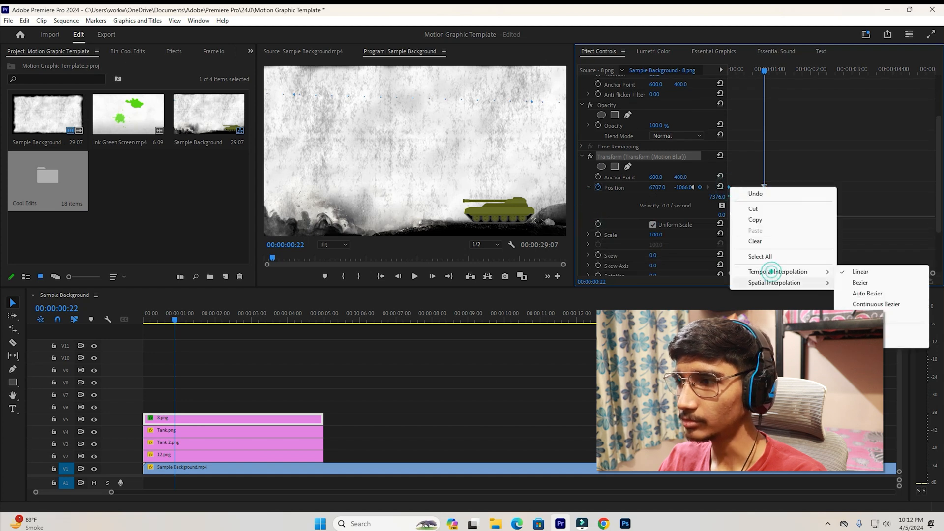
left_click(836, 330)
left_click(585, 189)
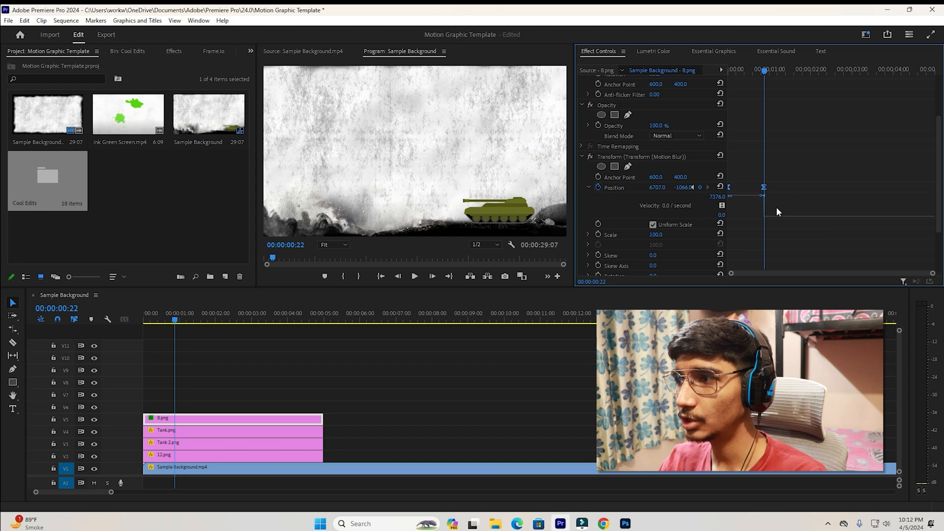
Step: Ease the velocity curve between the jet's two Transform position keyframes and move the end keyframe to 00:00:01:17
left_click_drag(932, 274, 794, 274)
left_click(813, 194)
left_click_drag(735, 204, 745, 217)
left_click_drag(737, 69, 834, 72)
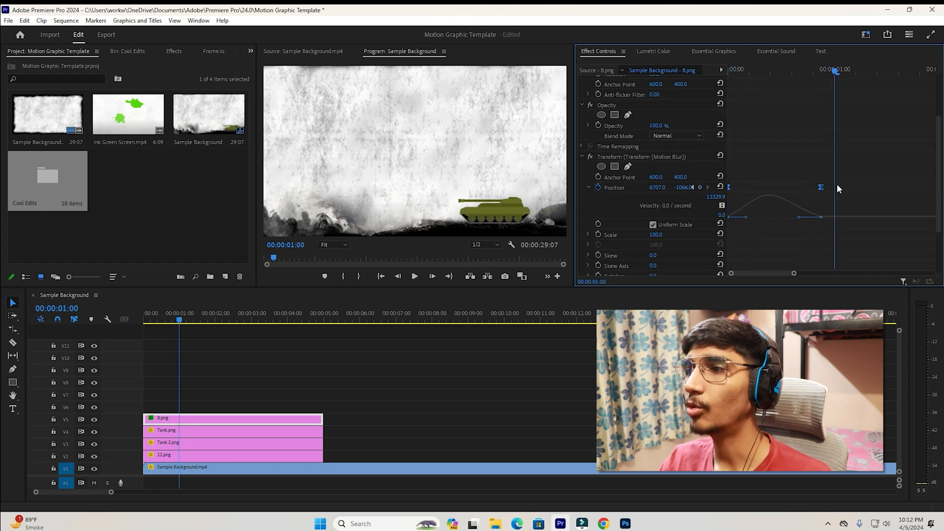
left_click_drag(821, 187, 907, 197)
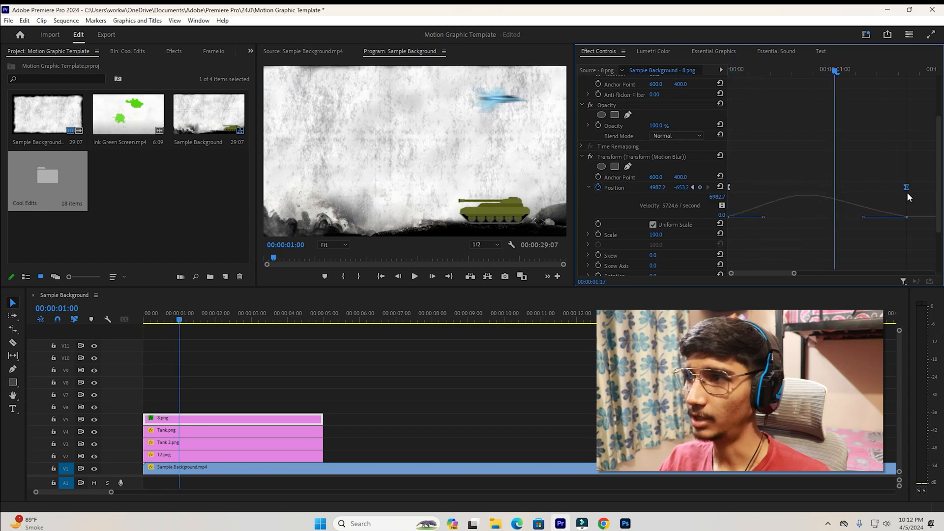
Step: Play the jet's flight repeatedly from the sequence start to judge its speed and motion blur
left_click(737, 69)
key("space")
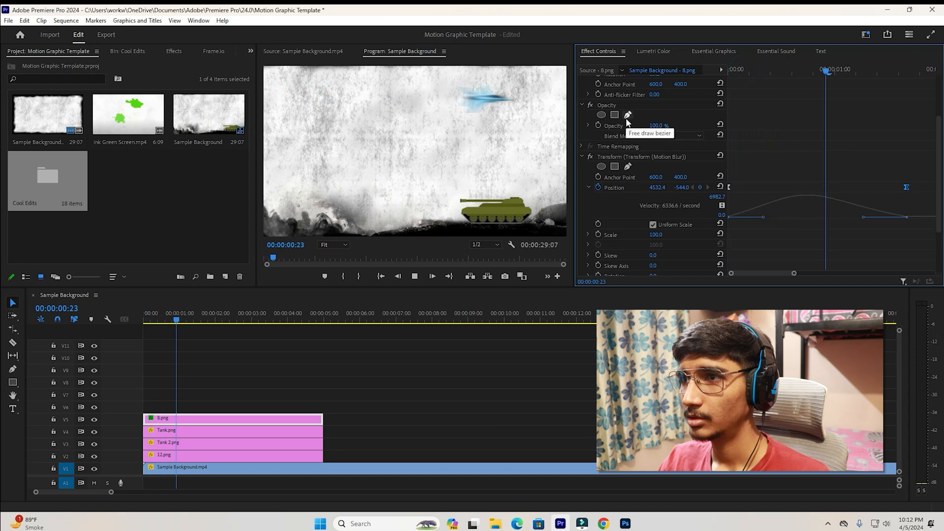
left_click_drag(801, 68, 731, 68)
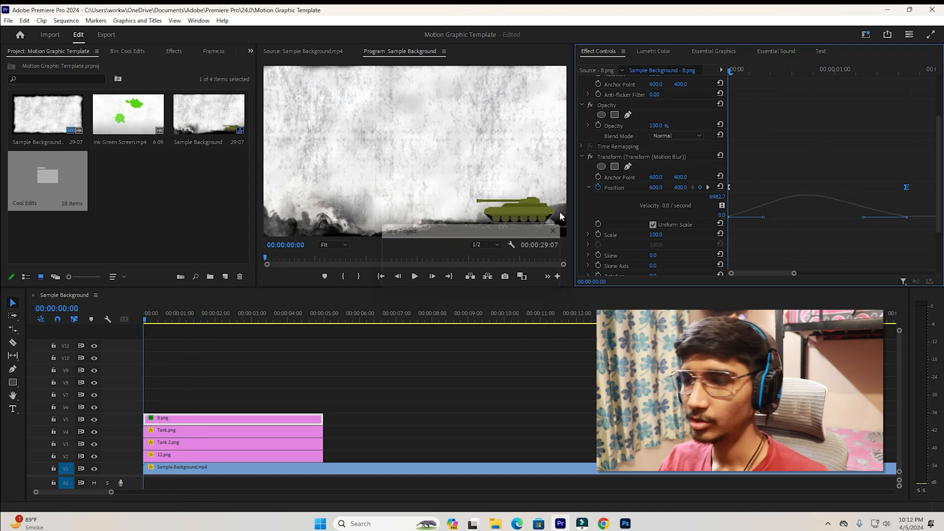
key("space")
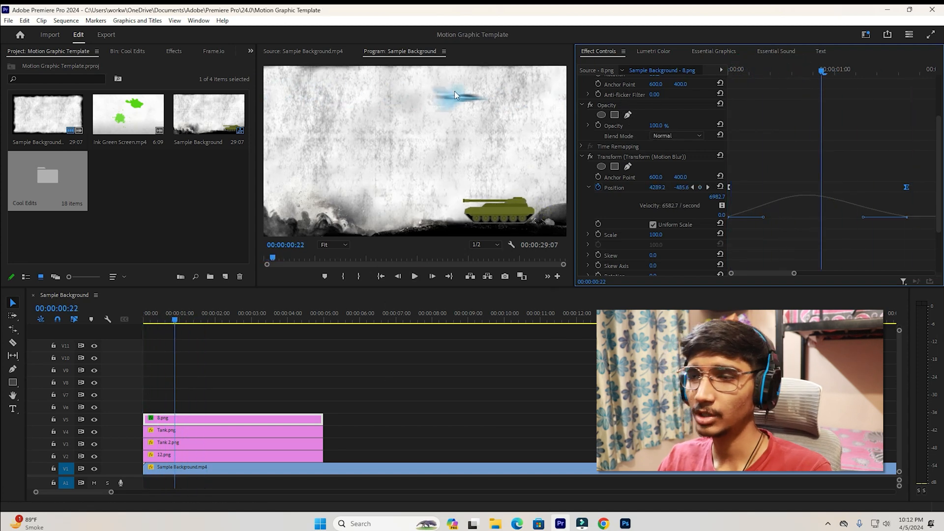
left_click(759, 69)
left_click_drag(797, 274, 731, 274)
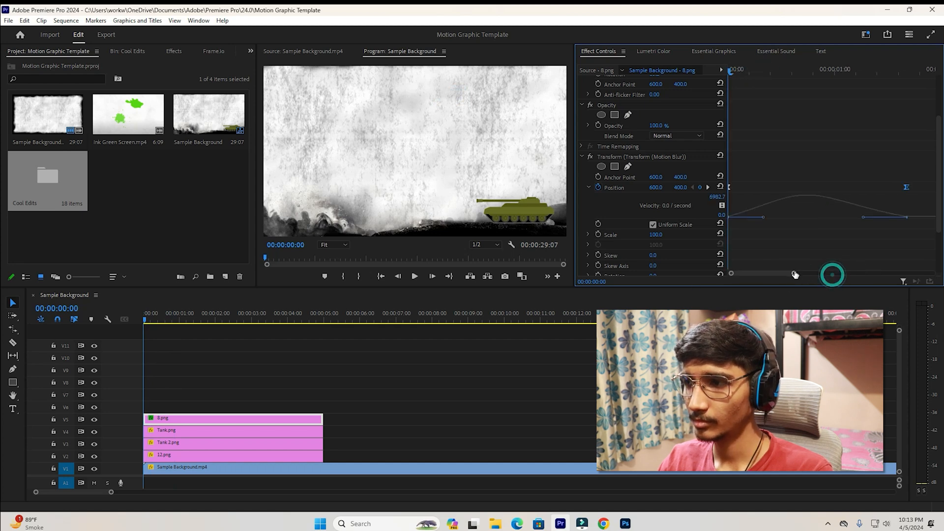
left_click_drag(885, 273, 917, 274)
key("space")
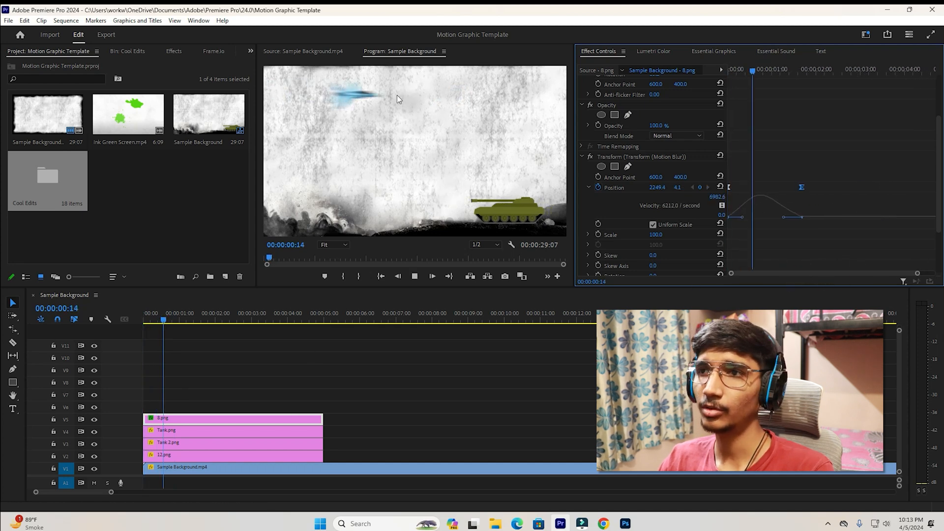
key("space")
left_click(145, 314)
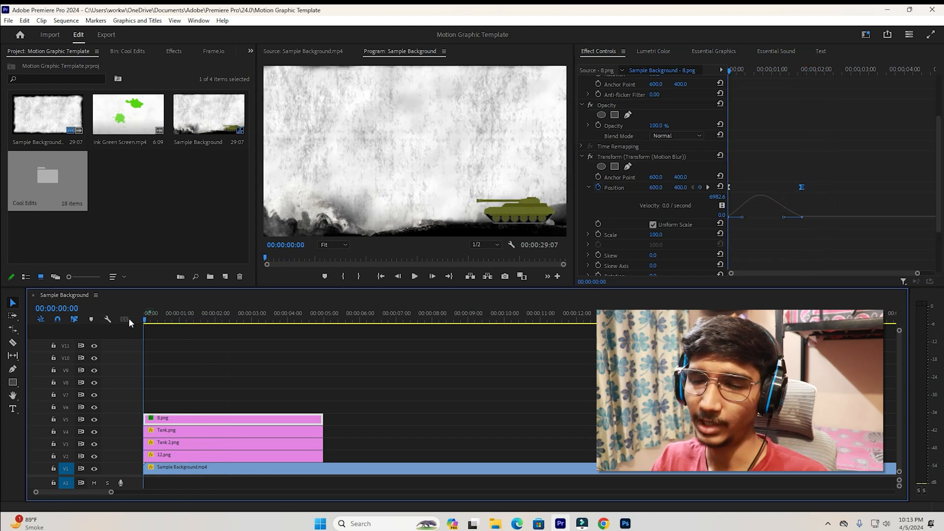
mouse_move(150, 321)
left_mouse_down()
mouse_move(173, 320)
mouse_move(141, 322)
mouse_move(158, 320)
left_mouse_up()
Step: Slow the jet's flight by moving its end Transform position keyframe to just past 00:00:03:00, and preview it from the start
left_click(866, 155)
left_click_drag(801, 185, 867, 192)
left_click_drag(762, 220, 762, 220)
key("space")
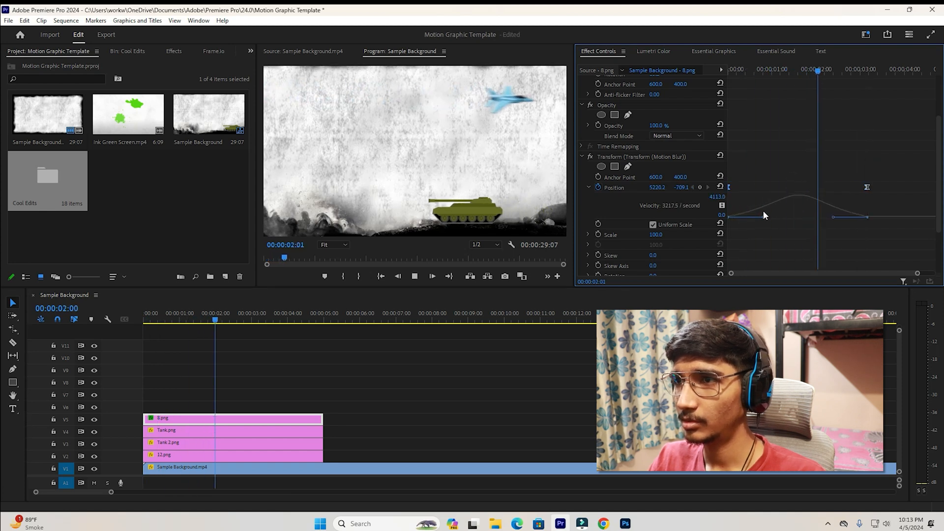
left_click_drag(775, 74, 713, 79)
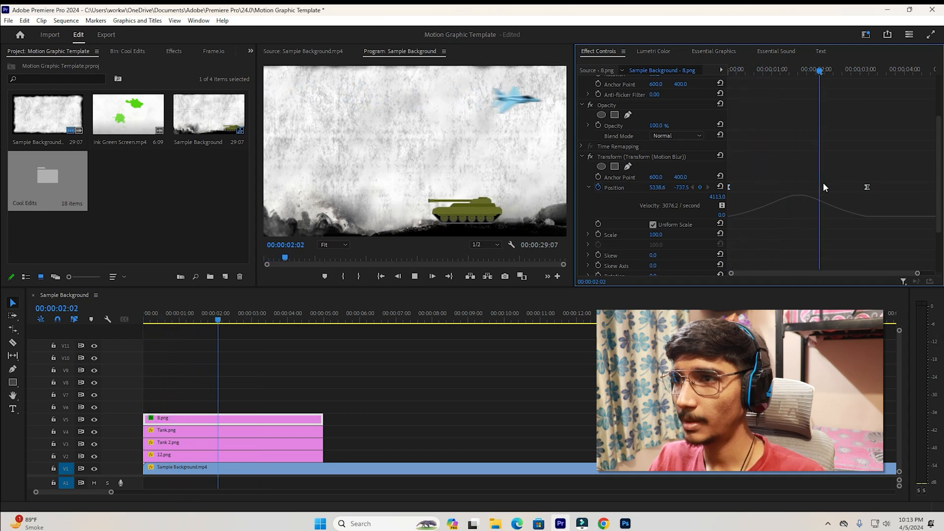
key("space")
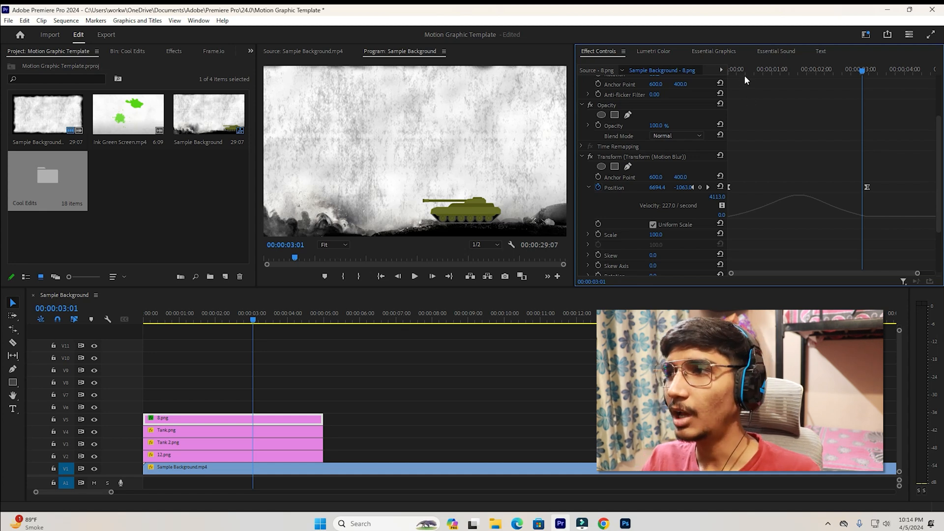
left_click(731, 71)
key("space")
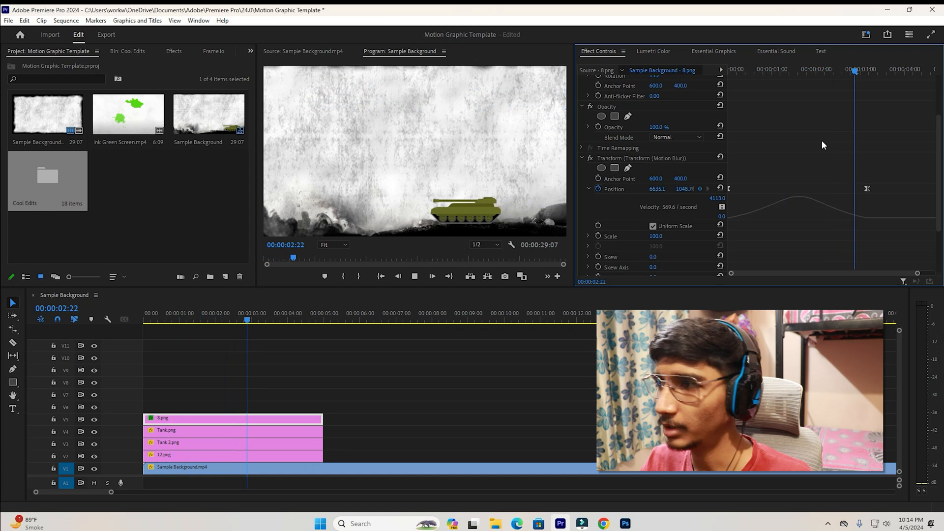
left_click(732, 71)
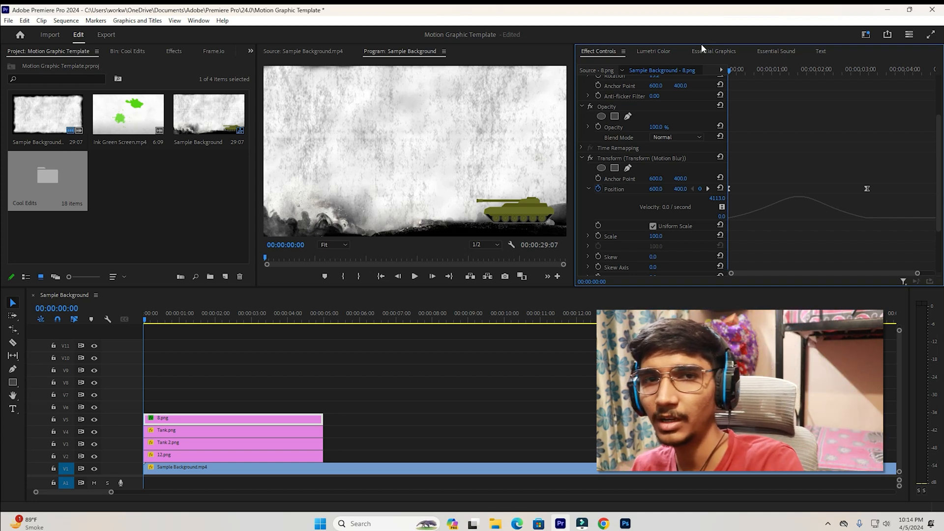
Step: Place the missile image 6.png from the Cool Edits bin on track V6, starting at 00:00:01:03
left_click(181, 399)
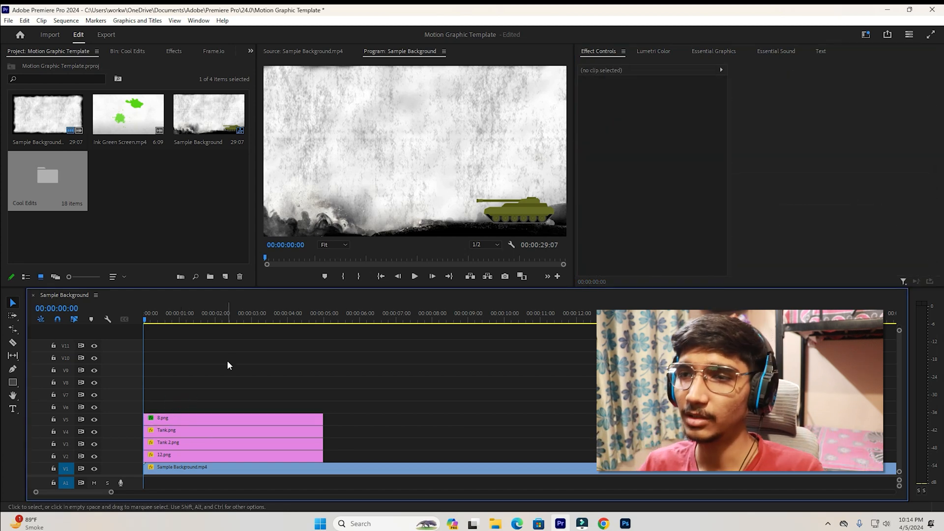
key("space")
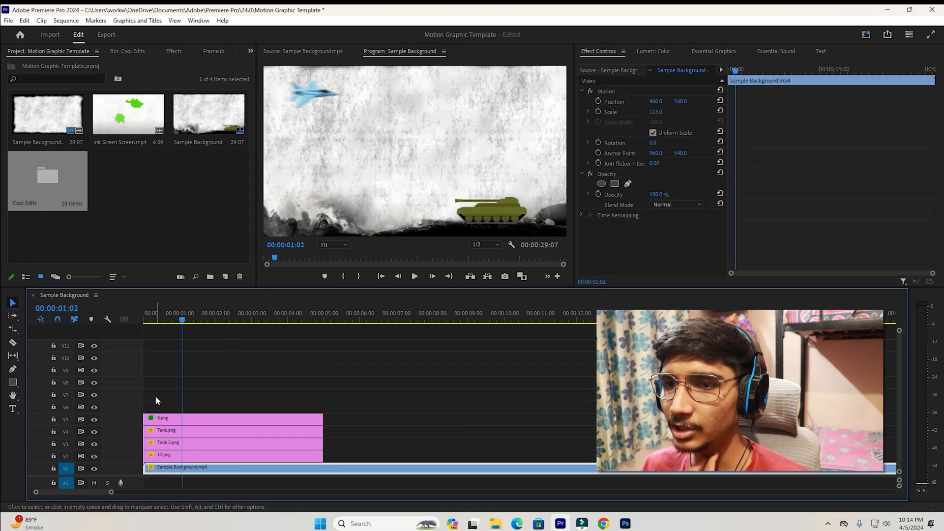
left_click(150, 221)
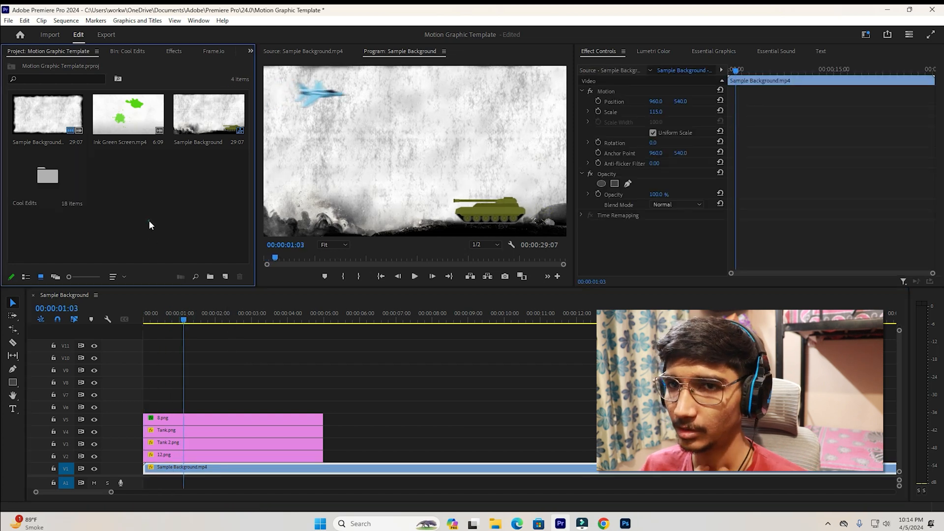
double_click(149, 225)
left_click(716, 99)
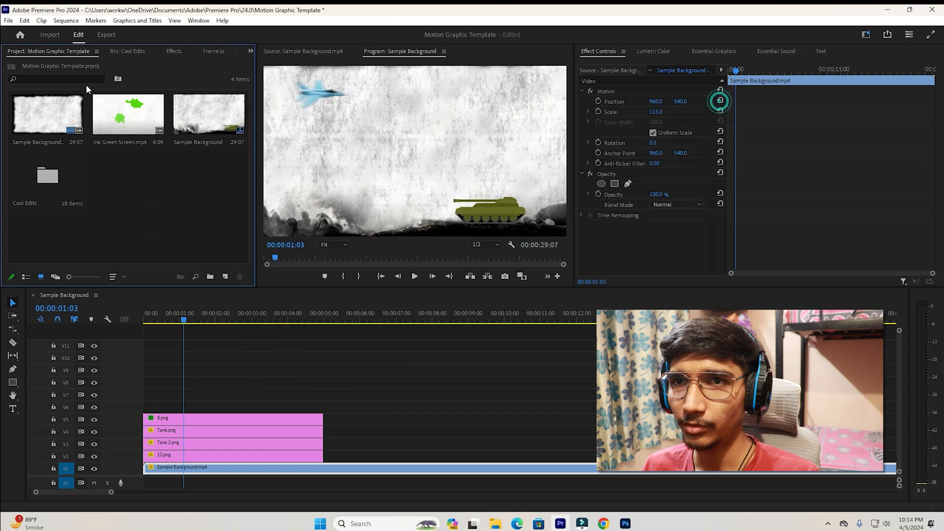
left_click(137, 55)
left_click_drag(125, 174, 207, 405)
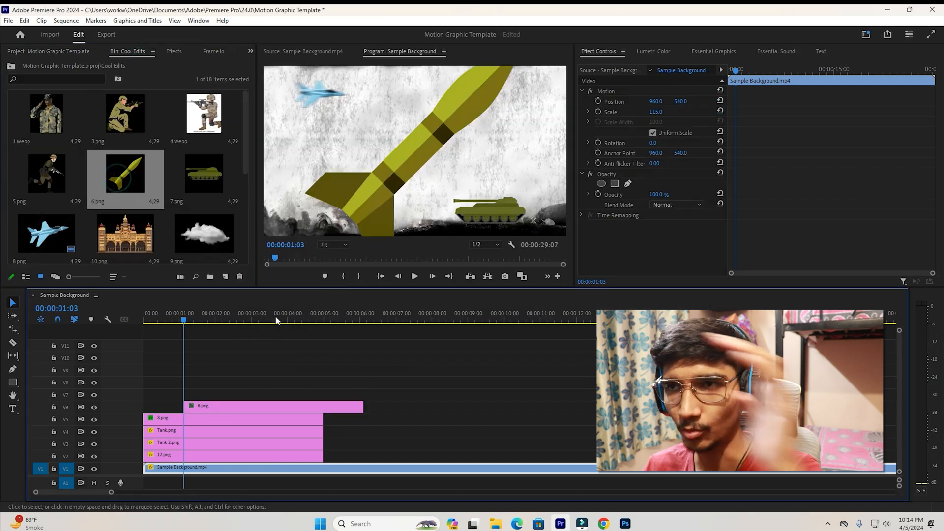
Step: Scale the missile down to 10, rotate it to 153° and place it beneath the jet
left_click(391, 142)
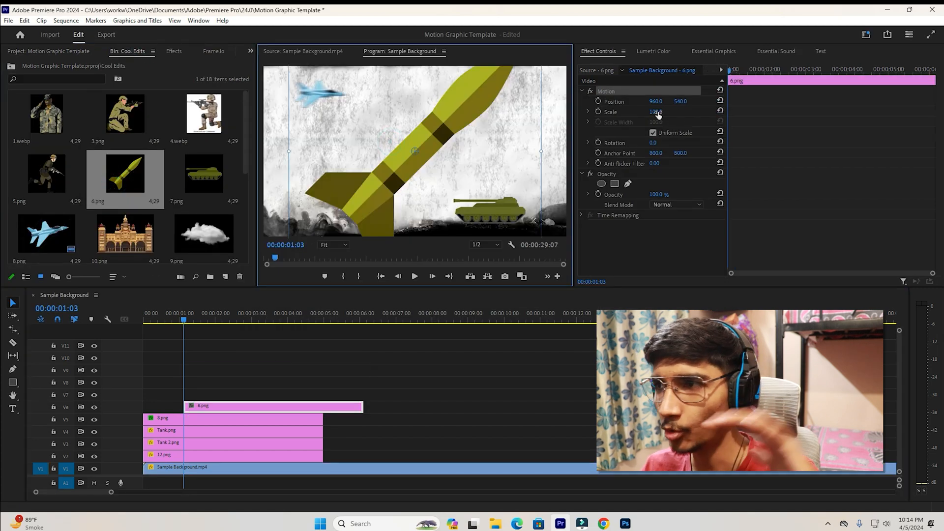
left_click_drag(655, 112, 611, 111)
left_click_drag(652, 143, 727, 143)
left_click_drag(415, 154, 319, 109)
Step: Swap the missile and jet clips so 6.png sits on V5 below 8.png on V6, and lock track V6
left_click_drag(205, 419, 204, 395)
left_click_drag(240, 378, 220, 404)
left_click_drag(210, 407, 209, 425)
left_click(225, 381)
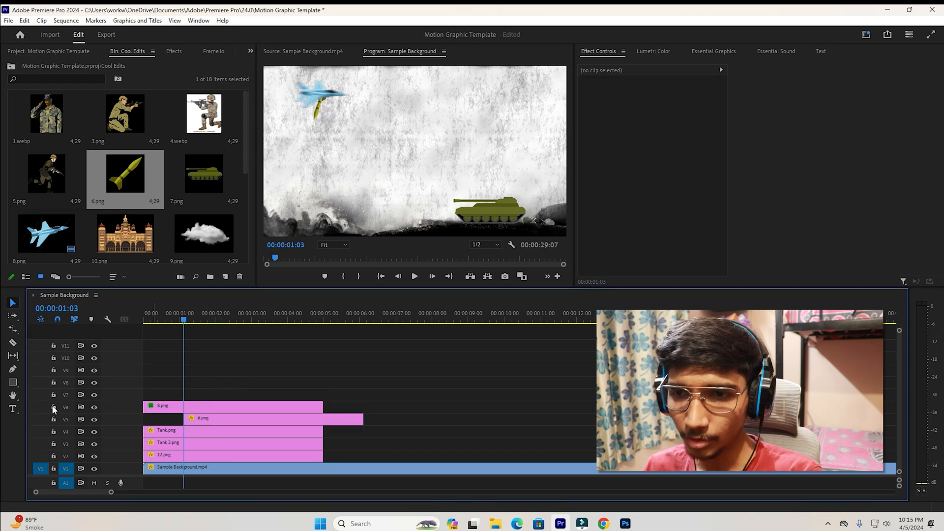
left_click(53, 406)
Step: Fit the missile under the jet's body with scale 4.8, rotation 120° and position 355.1, 200.1
left_click(328, 116)
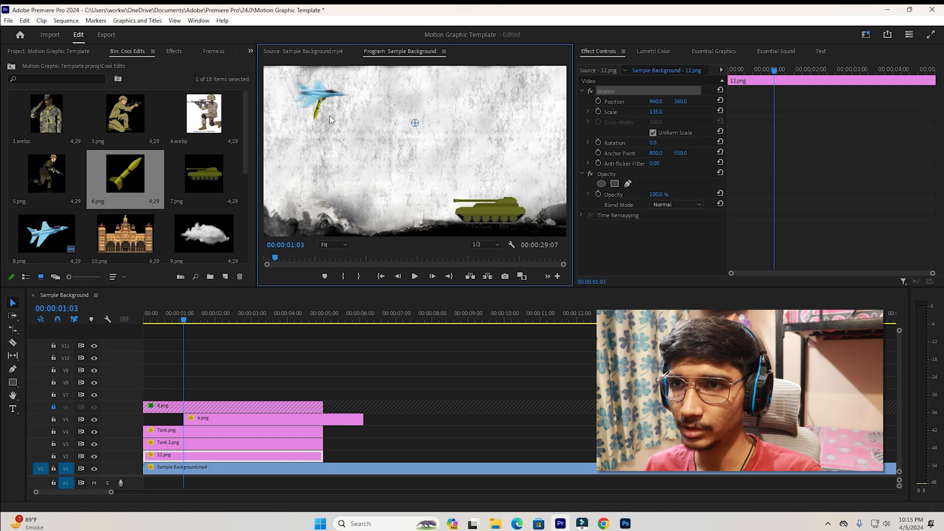
left_click(260, 378)
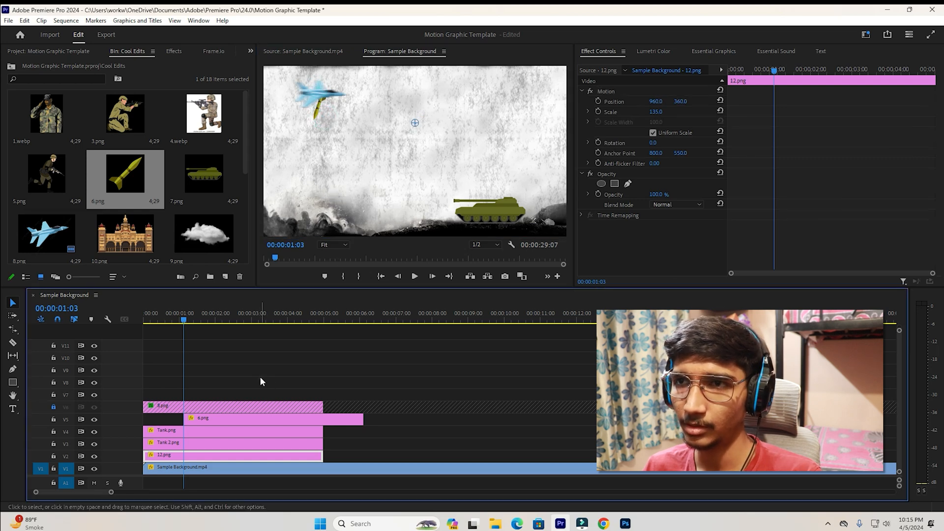
left_click(319, 105)
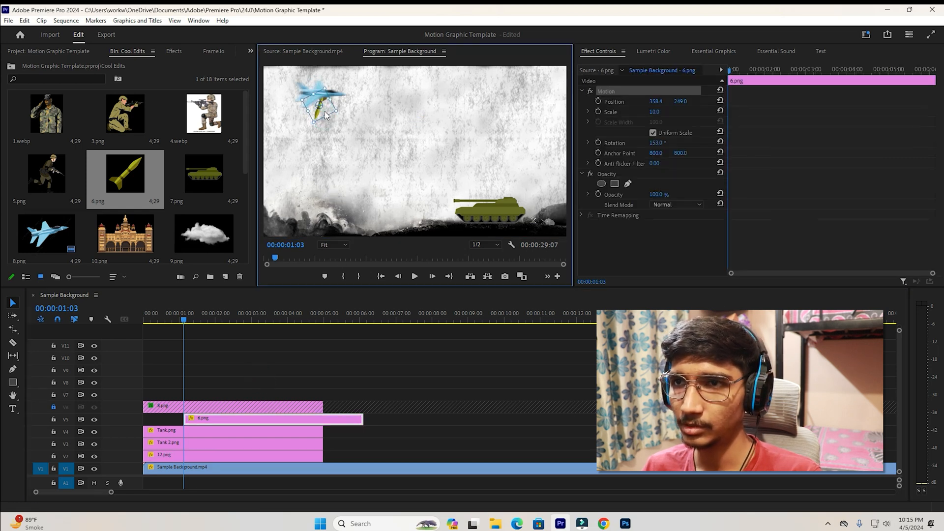
mouse_move(340, 112)
left_mouse_down()
mouse_move(339, 100)
mouse_move(325, 100)
mouse_move(323, 113)
left_mouse_up()
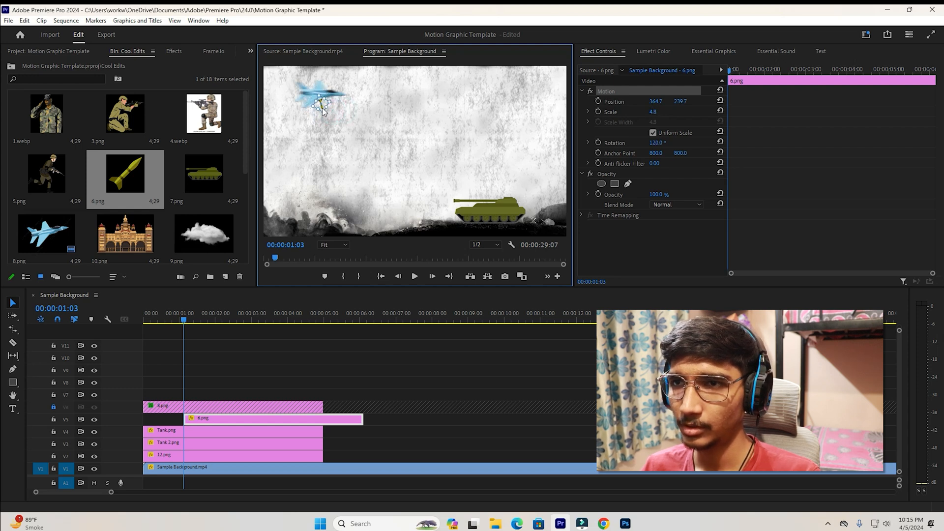
key("ctrl+grave")
key("ctrl+grave")
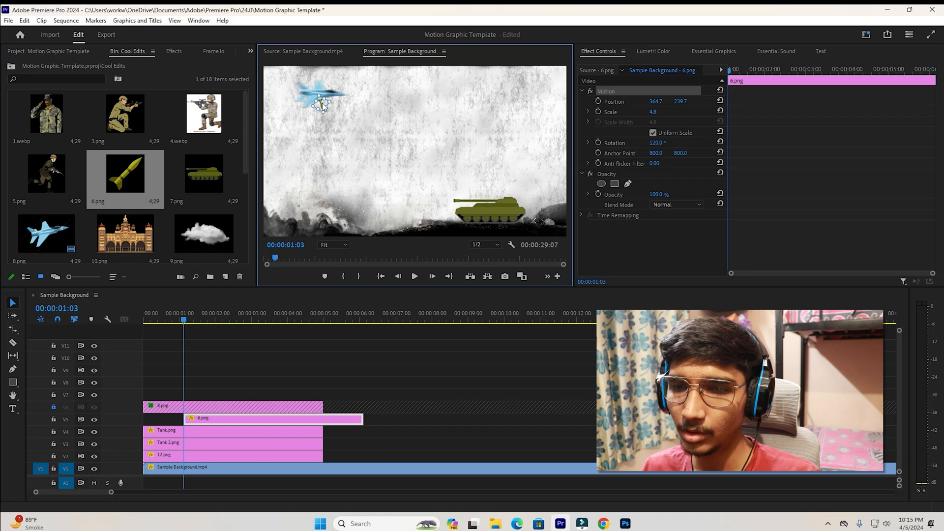
key("grave")
mouse_move(259, 160)
left_mouse_down()
mouse_move(319, 434)
mouse_move(256, 192)
mouse_move(256, 152)
left_mouse_up()
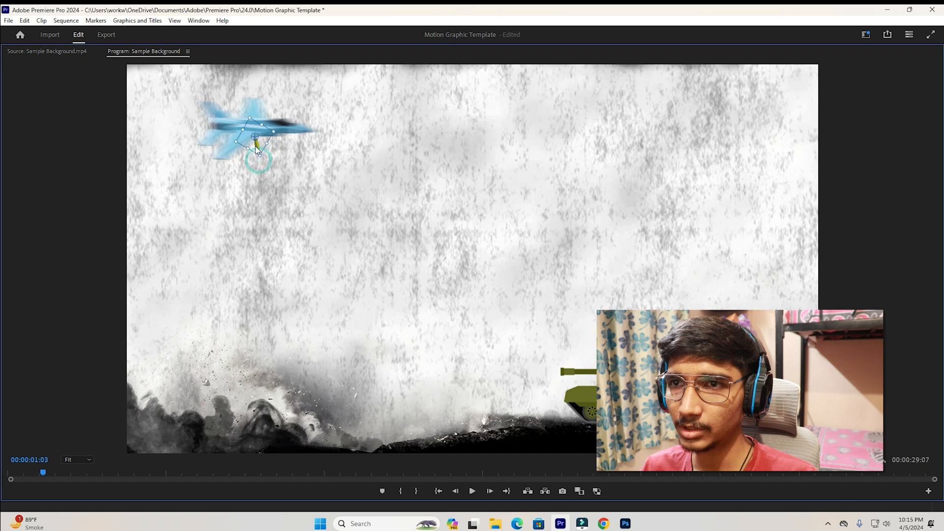
key("grave")
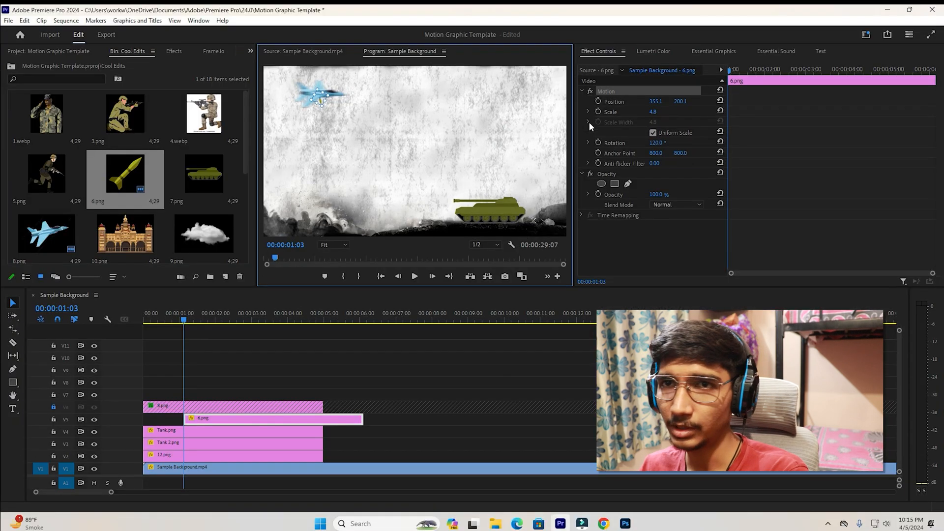
Step: Apply the Transform (Motion Blur) preset to the missile clip 6.png
left_click(173, 50)
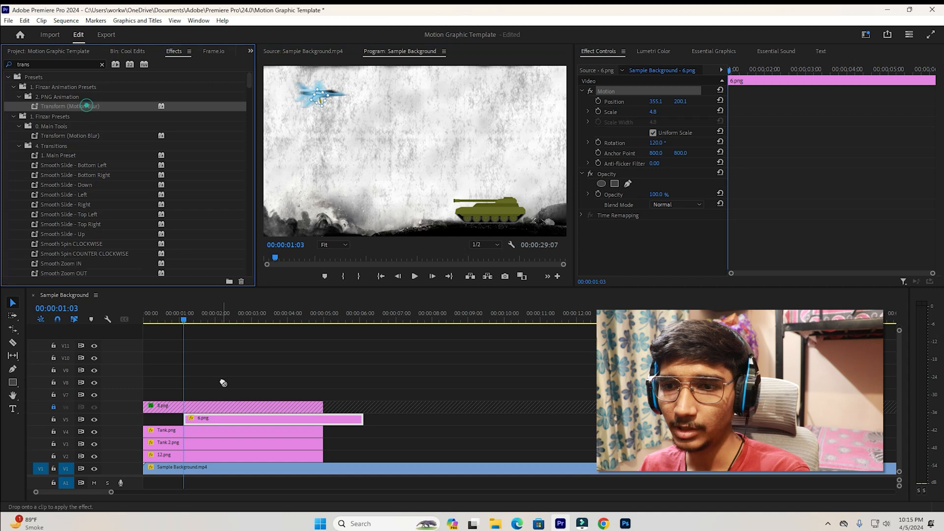
left_click_drag(84, 106, 246, 419)
left_click(65, 52)
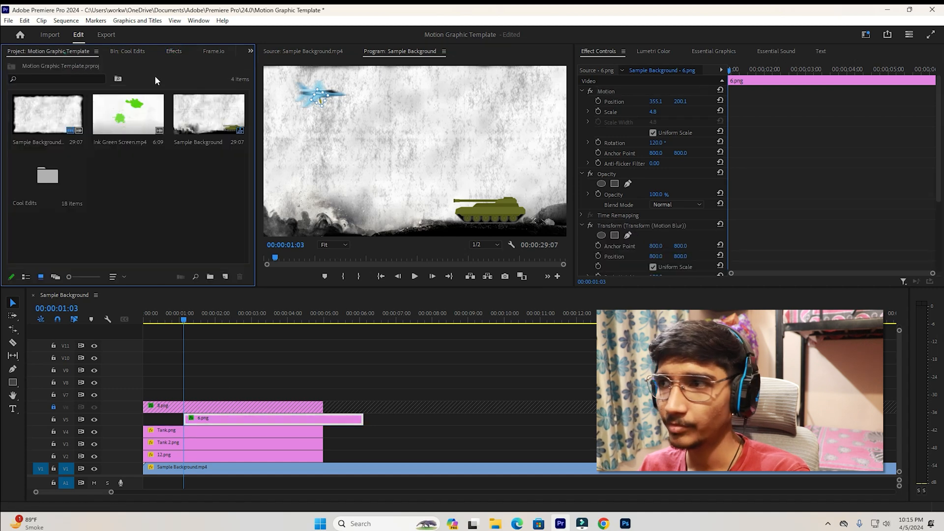
Step: Start keyframing the missile's Transform position and scale height at 00:00:01:03
mouse_move(729, 71)
left_mouse_down()
mouse_move(745, 74)
mouse_move(729, 72)
left_mouse_up()
scroll(648, 226, "down", 4)
left_click(598, 178)
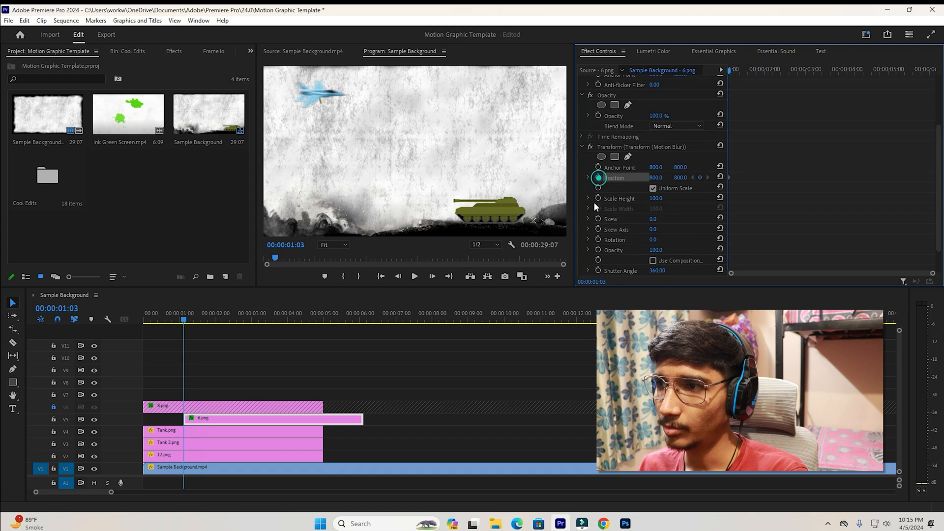
left_click(598, 198)
Step: At 00:00:01:12, drop the missile to the ground along the frame's lower edge and set its Transform scale height to 212
left_click_drag(731, 71, 744, 69)
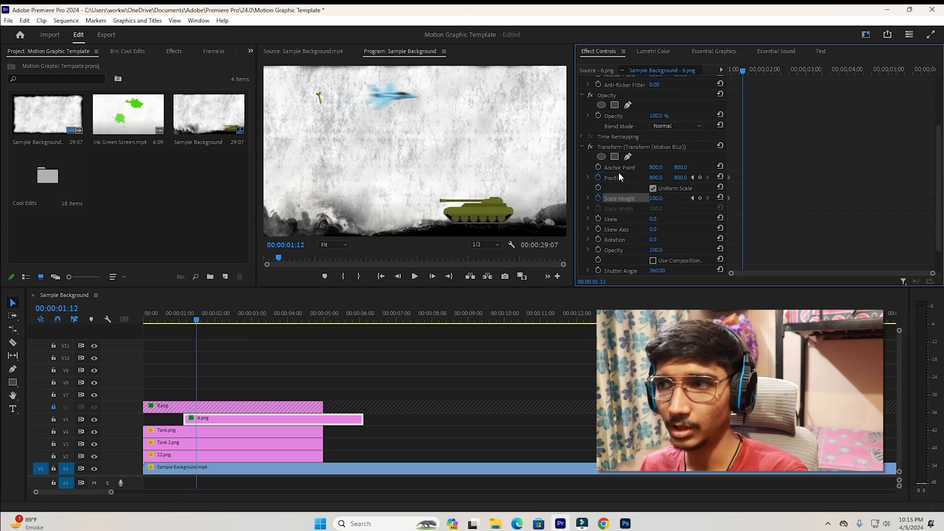
left_click(620, 147)
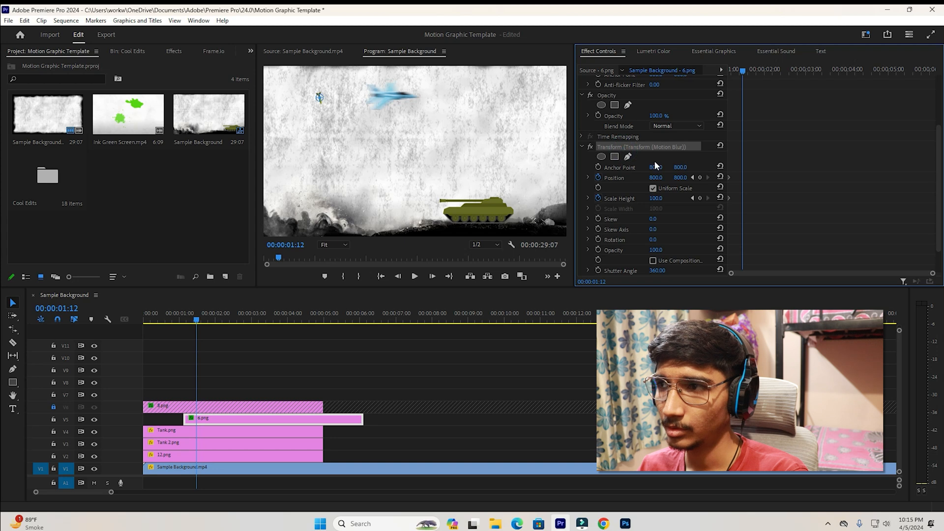
left_click(673, 178)
left_click(609, 146)
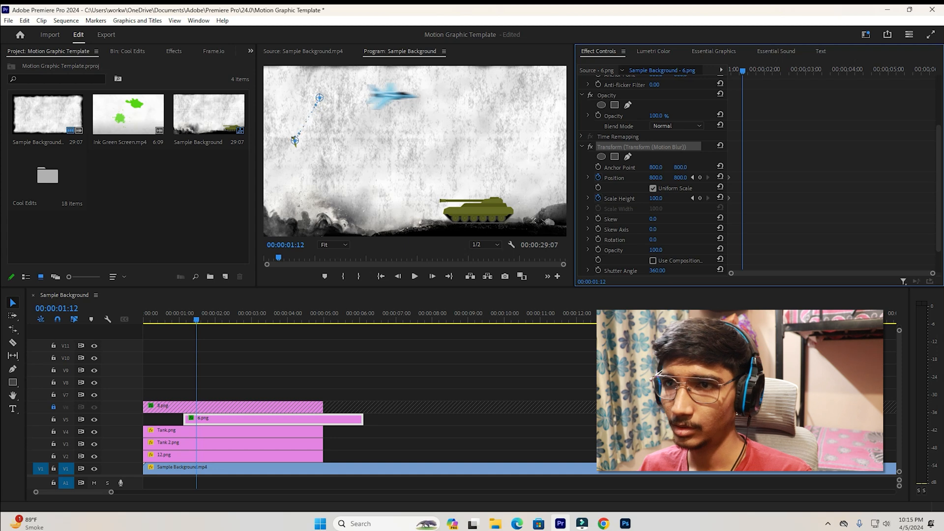
left_click_drag(299, 149, 352, 227)
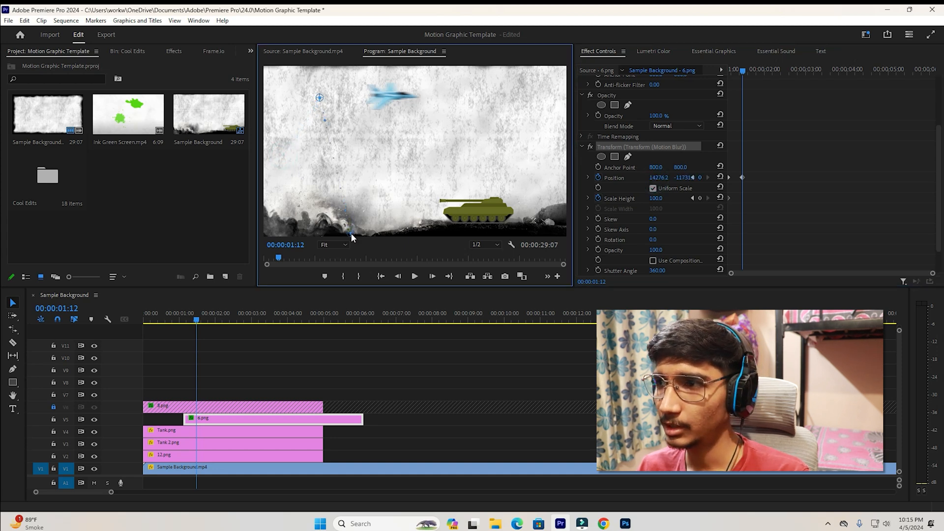
left_click(658, 199)
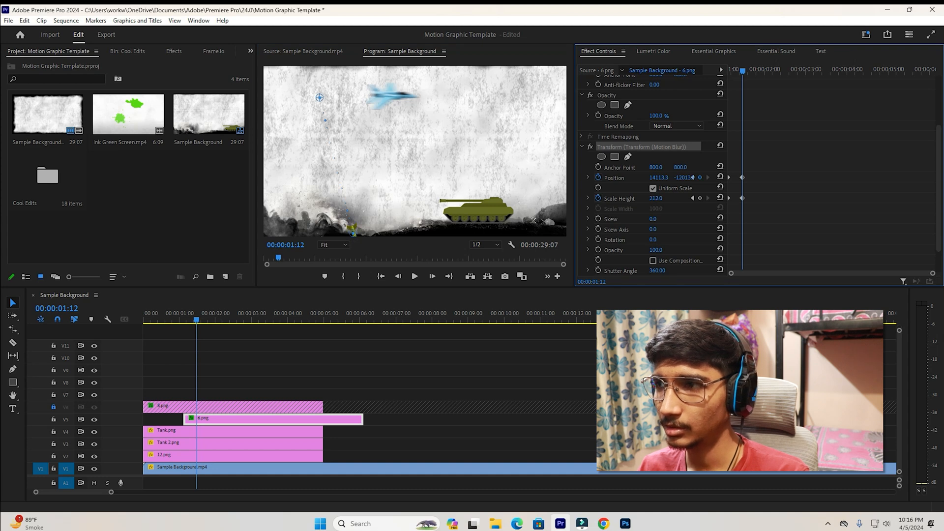
Step: At 00:00:01:12, push the missile fully below the frame's lower edge and replay its drop
left_click_drag(352, 235, 358, 241)
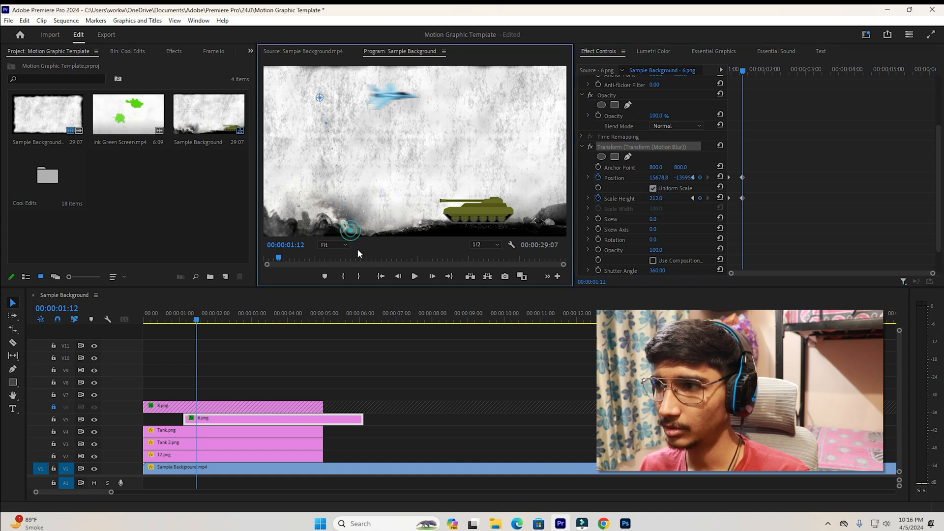
mouse_move(735, 70)
left_mouse_down()
mouse_move(722, 70)
mouse_move(761, 70)
mouse_move(729, 71)
left_mouse_up()
key("space")
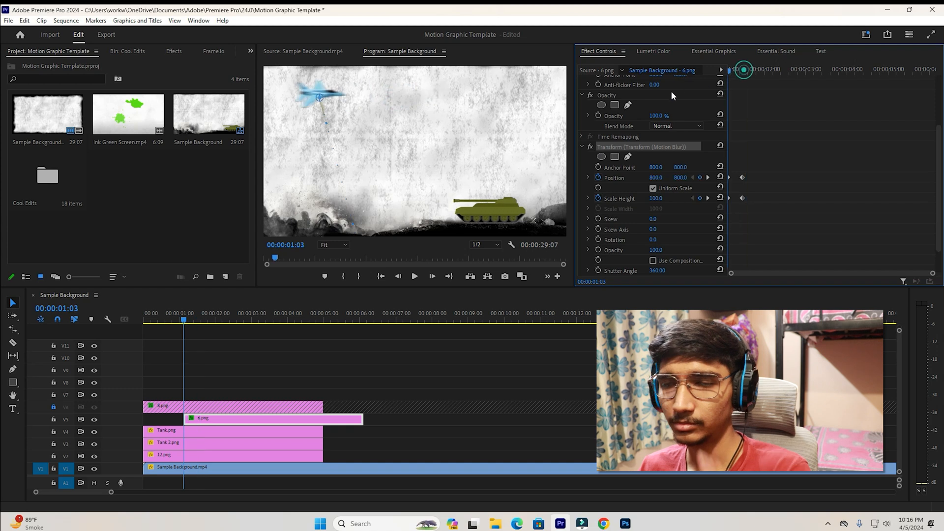
Step: Give the missile's Transform position and scale height keyframes Bezier temporal interpolation and move the end pair to about 00:00:01:15
left_click_drag(930, 273, 849, 281)
left_click_drag(779, 207, 839, 160)
right_click(806, 176)
mouse_move(845, 262)
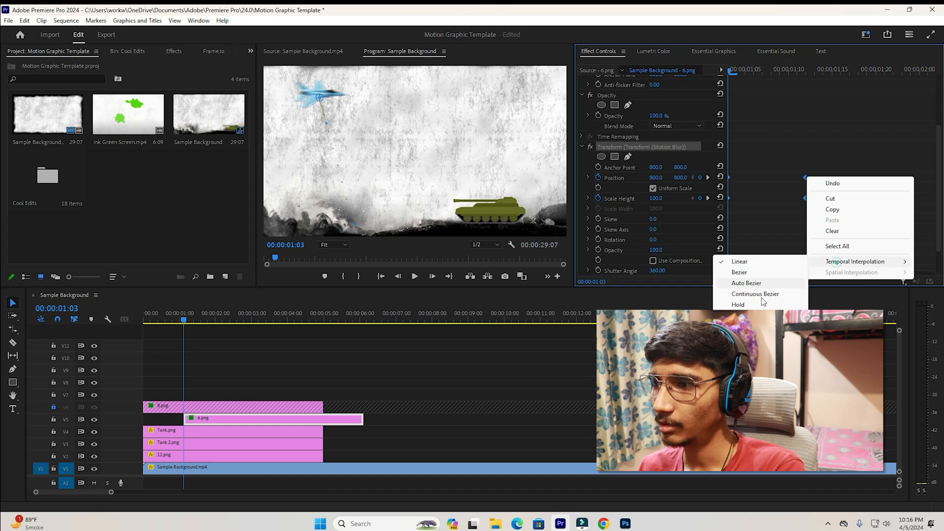
left_click(781, 283)
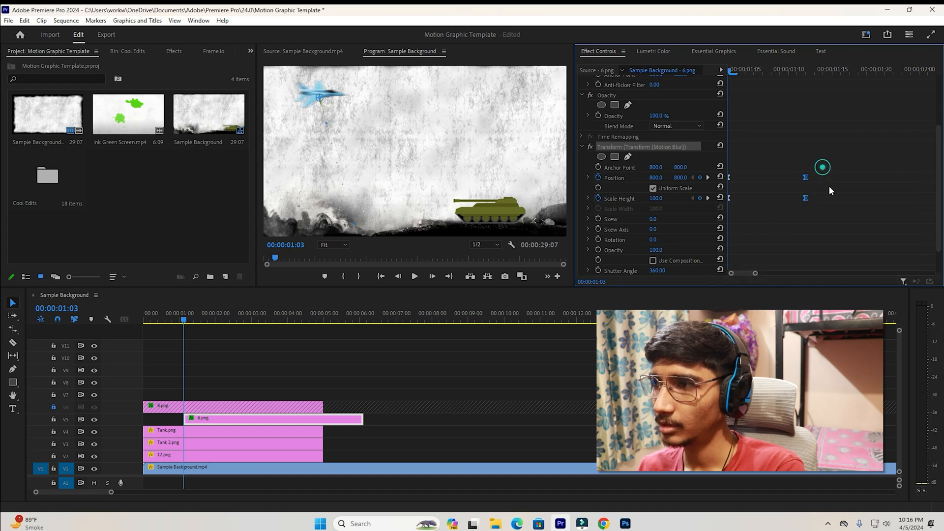
left_click_drag(806, 176, 834, 176)
left_click(587, 174)
left_click(588, 176)
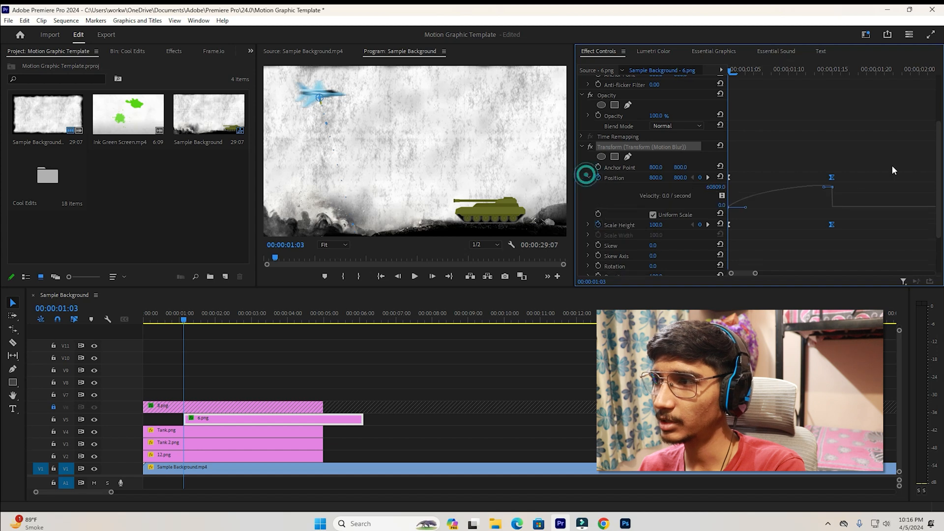
Step: Try smoothing the velocity curves of the missile's Transform position and scale height, with the end position easing to zero
left_click_drag(824, 187, 804, 207)
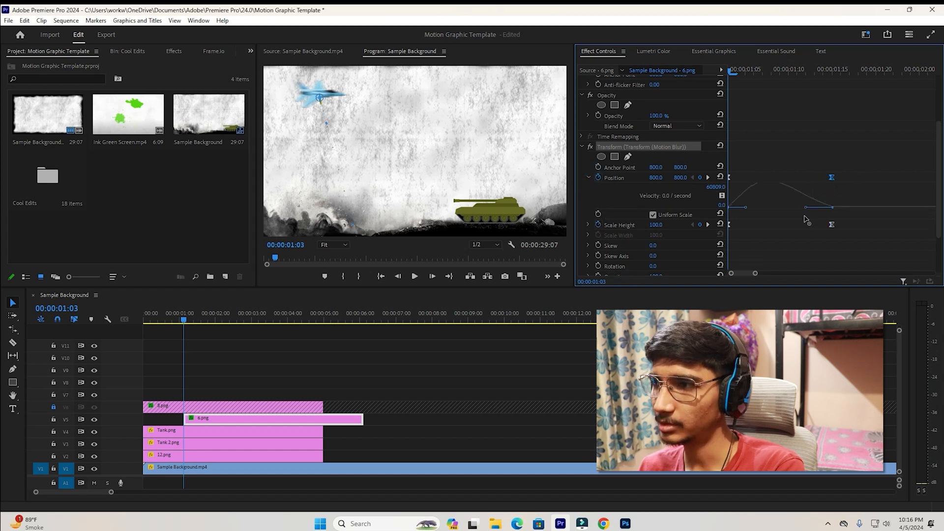
left_click(863, 225)
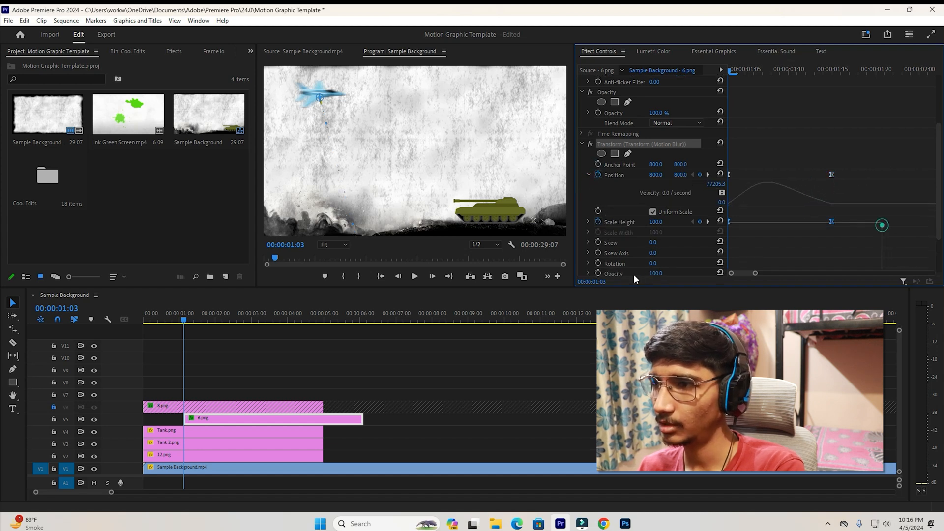
left_click(588, 222)
scroll(649, 197, "down", 1)
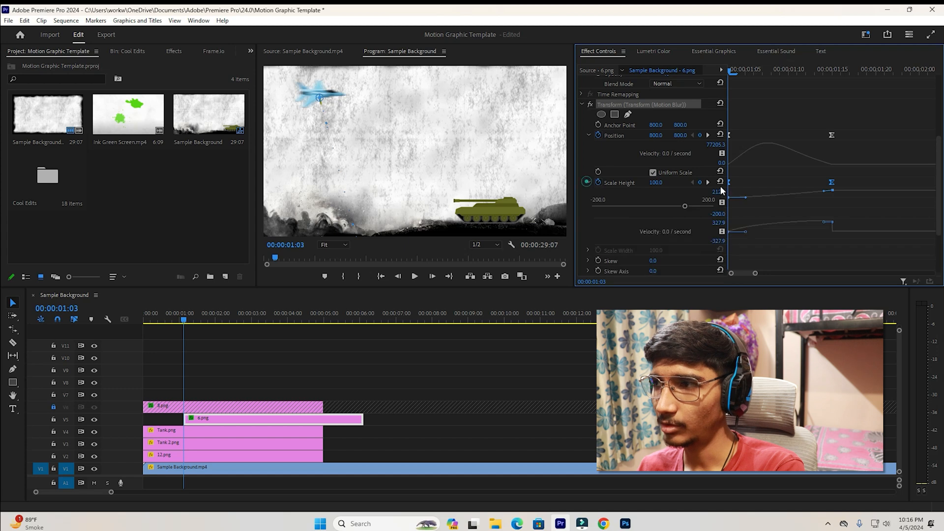
left_click_drag(823, 222, 809, 237)
left_click_drag(745, 232, 754, 236)
left_click_drag(739, 69, 848, 70)
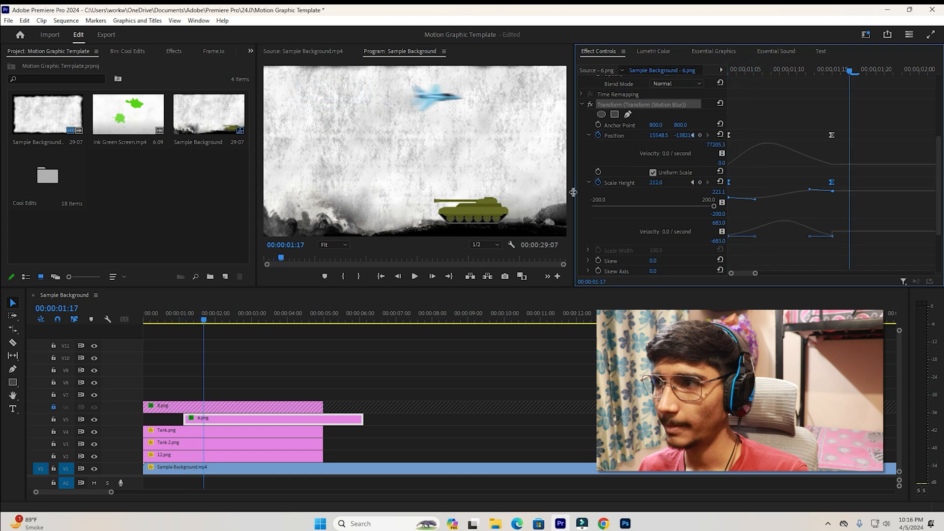
Step: Try slowing the missile's drop by moving its position and scale height end keyframes past 00:00:02:00
left_click_drag(757, 69, 776, 78)
left_click(860, 129)
left_click_drag(831, 182, 935, 182)
left_click_drag(831, 135, 934, 135)
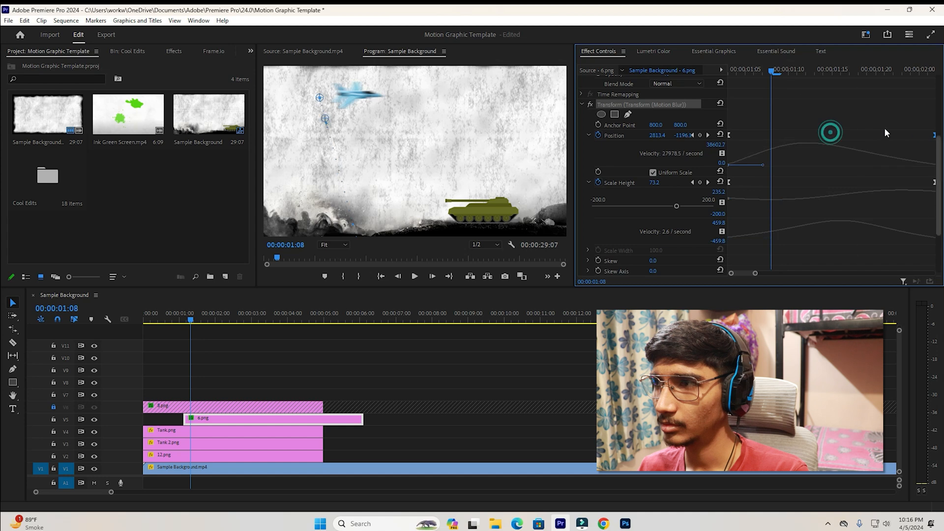
left_click(746, 75)
key("space")
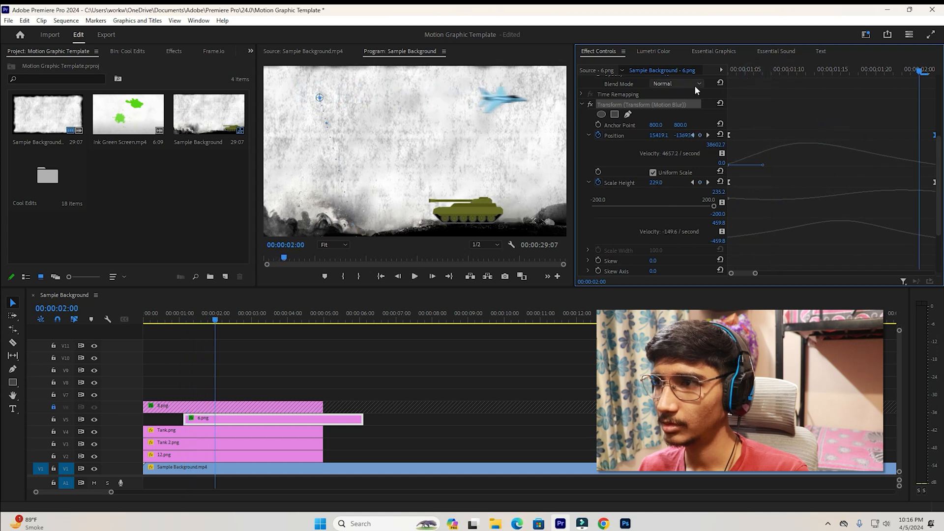
Step: Undo the missile's end keyframe shifts and velocity curve smoothing, and replay the drop
key("ctrl+z")
key("ctrl+z")
key("ctrl+z")
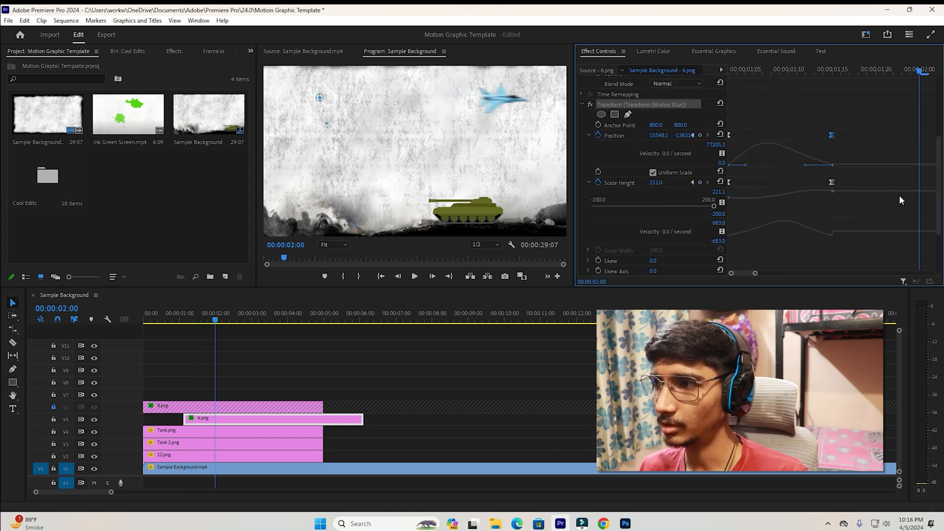
key("ctrl+z")
key("ctrl+z")
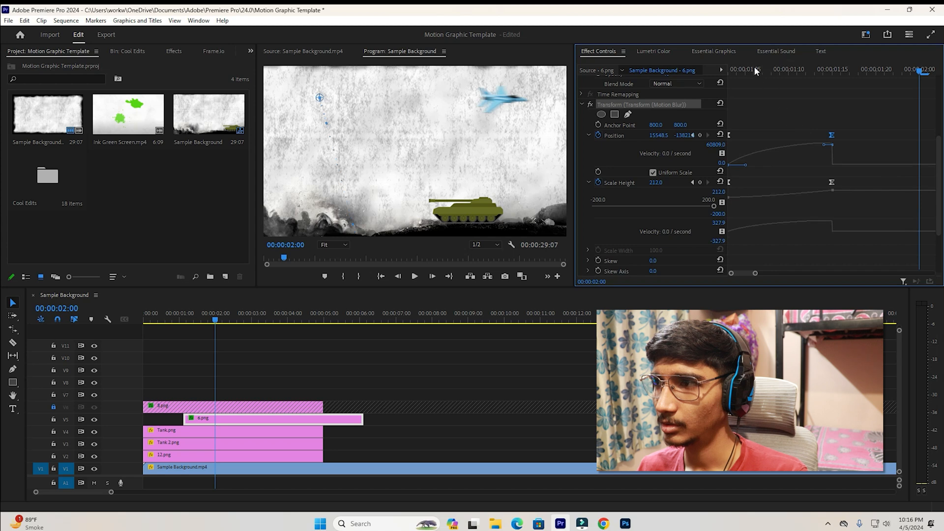
left_click(752, 69)
key("space")
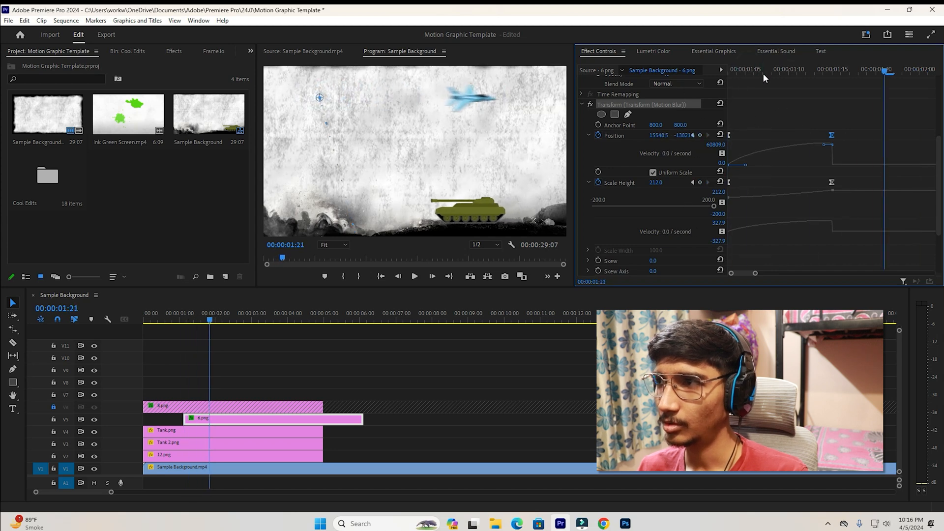
left_click(753, 70)
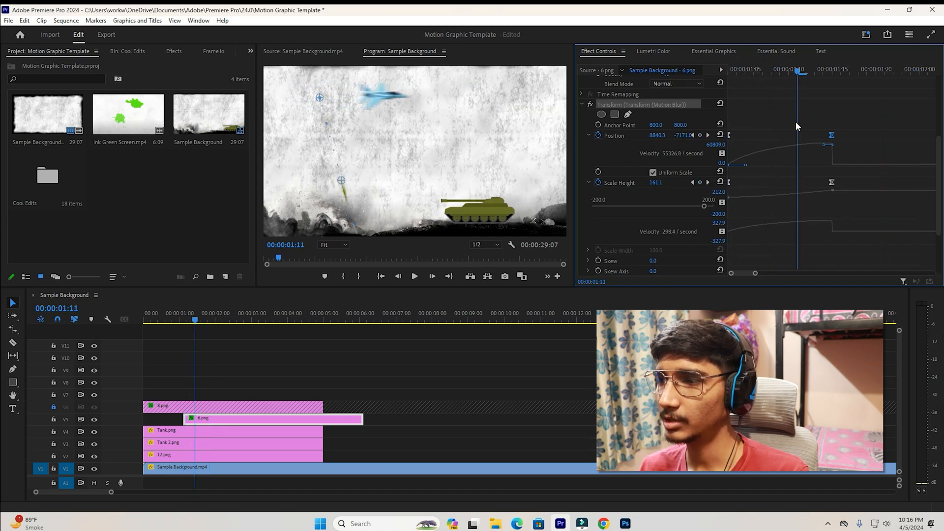
Step: Move the missile's Transform position and scale height end keyframes to just before 00:00:02:00
left_click_drag(755, 272, 828, 273)
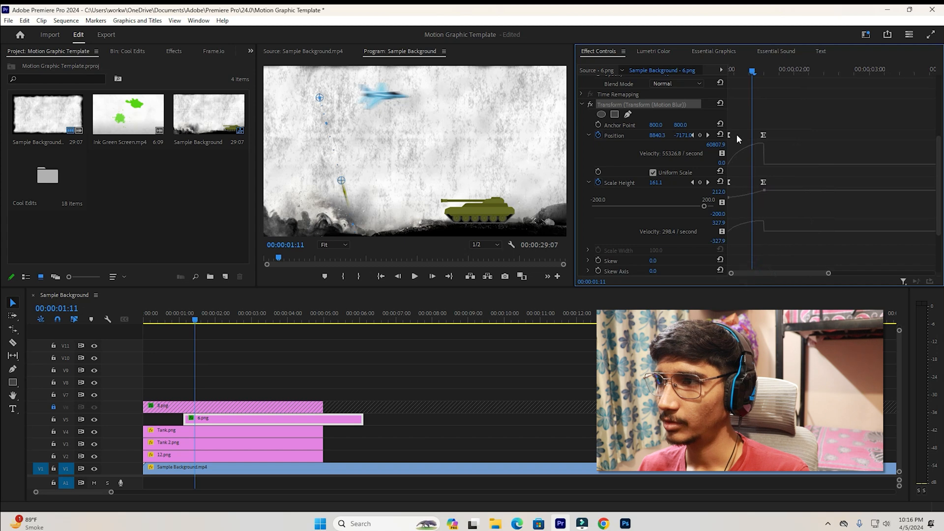
left_click_drag(763, 135, 790, 134)
left_click_drag(763, 182, 790, 183)
Step: Ease the velocity curves into the missile's position and scale height end keyframes and replay the drop
left_click_drag(788, 223, 780, 235)
mouse_move(780, 149)
left_mouse_down()
mouse_move(788, 148)
mouse_move(782, 142)
mouse_move(780, 165)
left_mouse_up()
left_click_drag(747, 71, 687, 81)
key("space")
key("space")
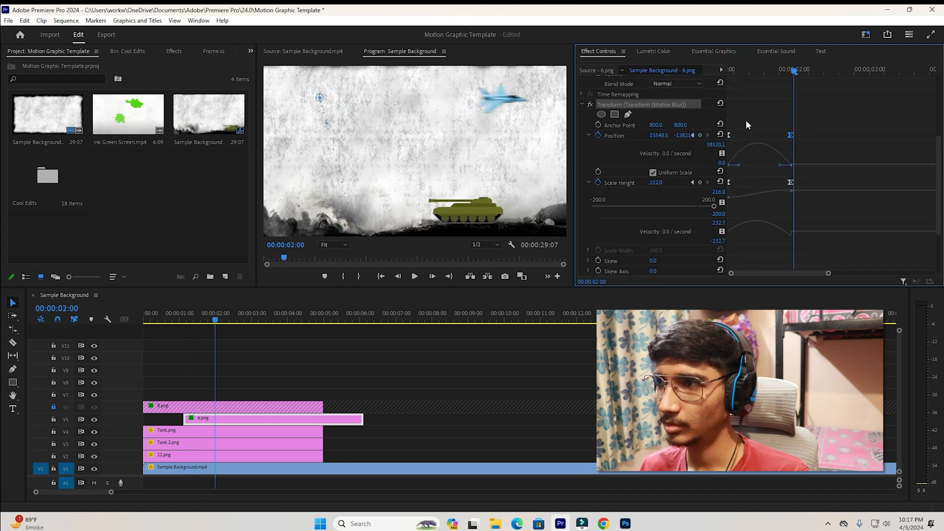
left_click(758, 69)
key("space")
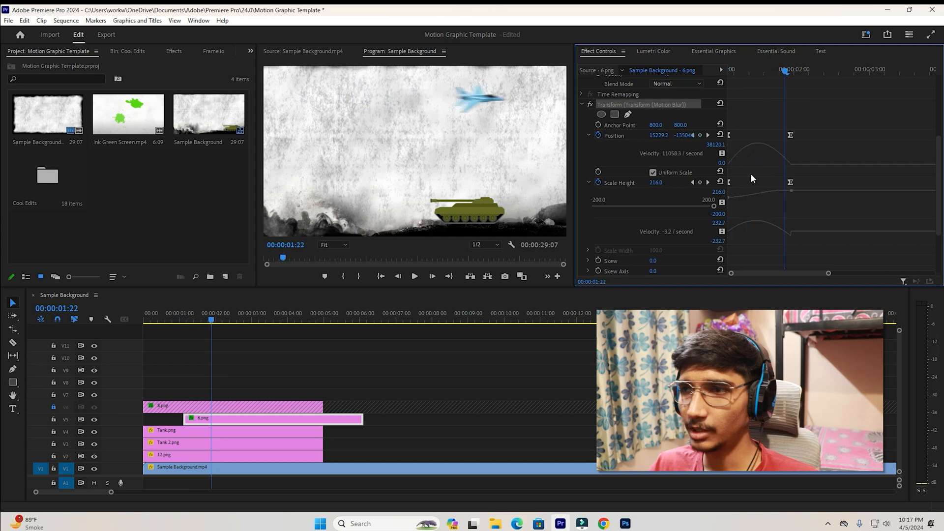
left_click_drag(760, 73, 772, 74)
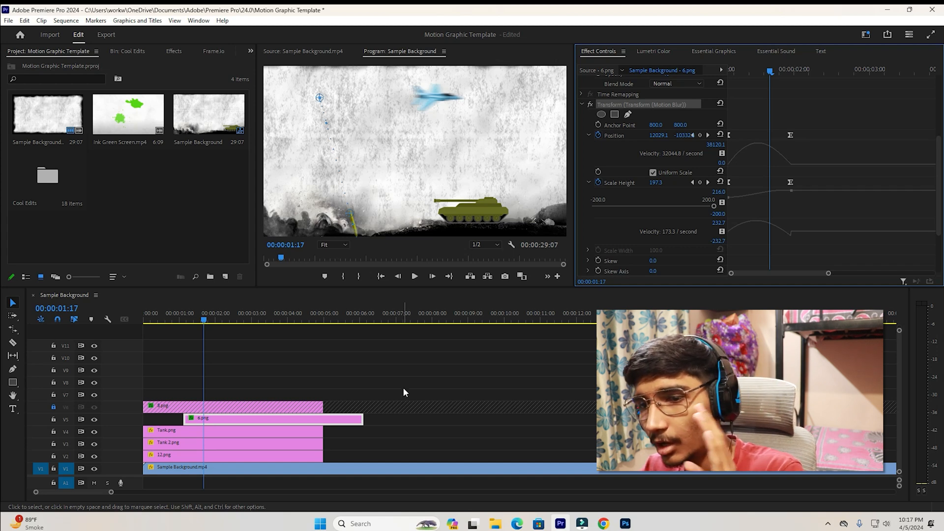
Step: Look through the images in the Cool Edits bin and play the sequence from its beginning
left_click(227, 457)
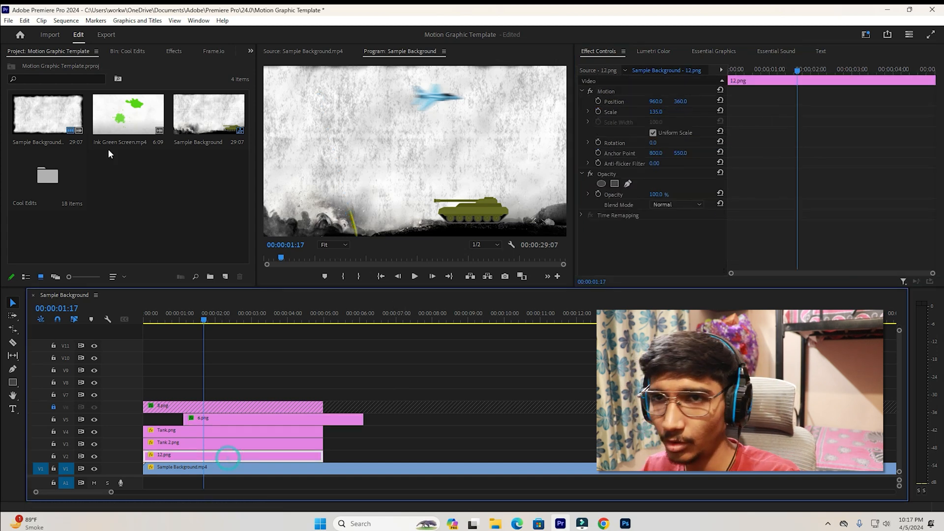
left_click(127, 51)
scroll(125, 173, "down", 5)
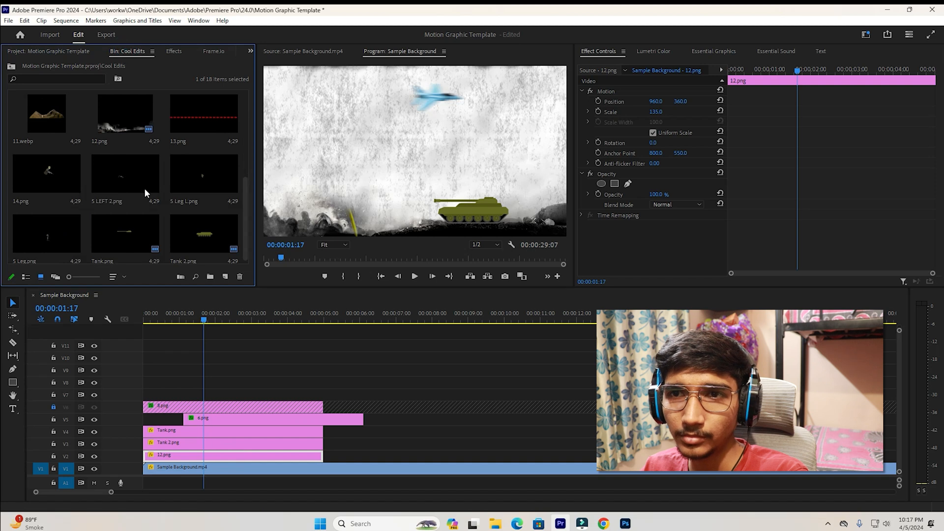
scroll(143, 189, "down", 1)
scroll(143, 190, "up", 5)
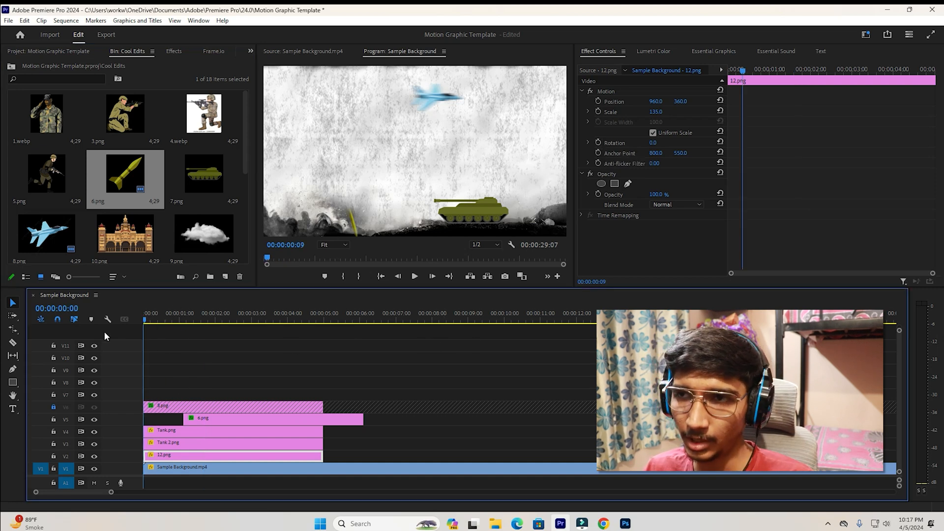
left_click(158, 317)
key("space")
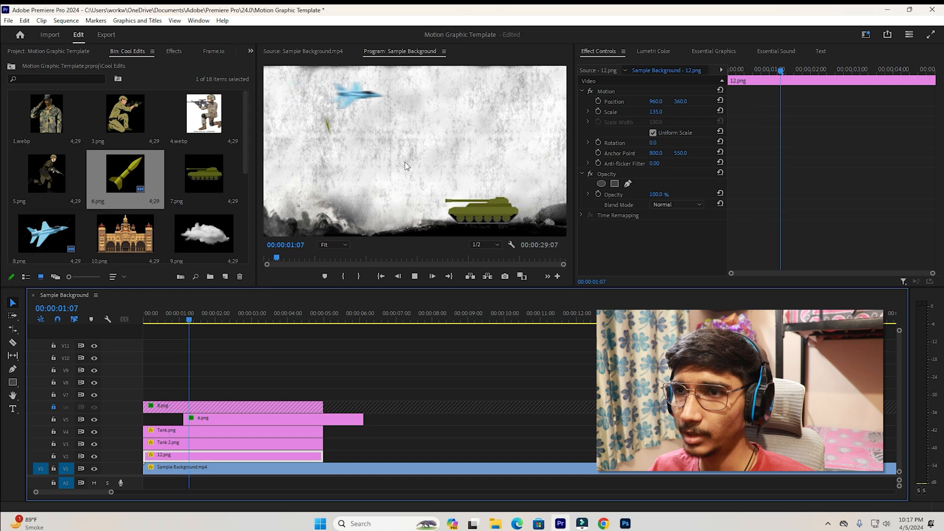
key("space")
Step: Move the locked jet clip 8.png from track V6 up to V7 and lock V7
left_click_drag(221, 319, 195, 323)
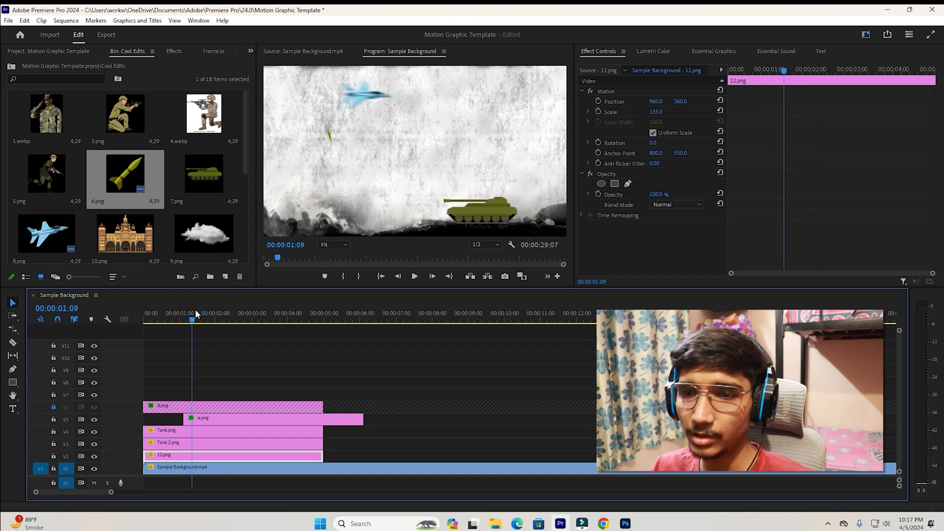
left_click(54, 406)
left_click_drag(285, 406, 283, 397)
left_click(54, 395)
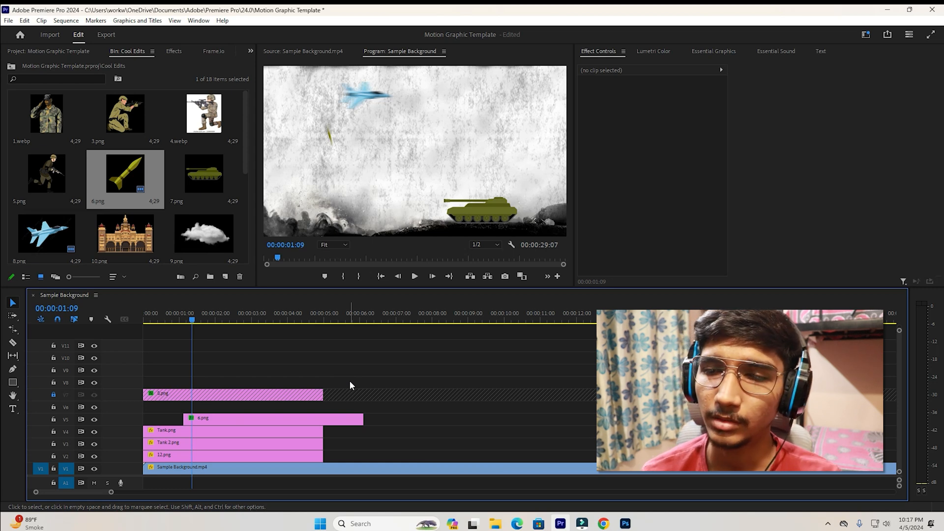
Step: Duplicate the missile clip 6.png from track V5 onto V6 at the same start time
left_click(308, 417)
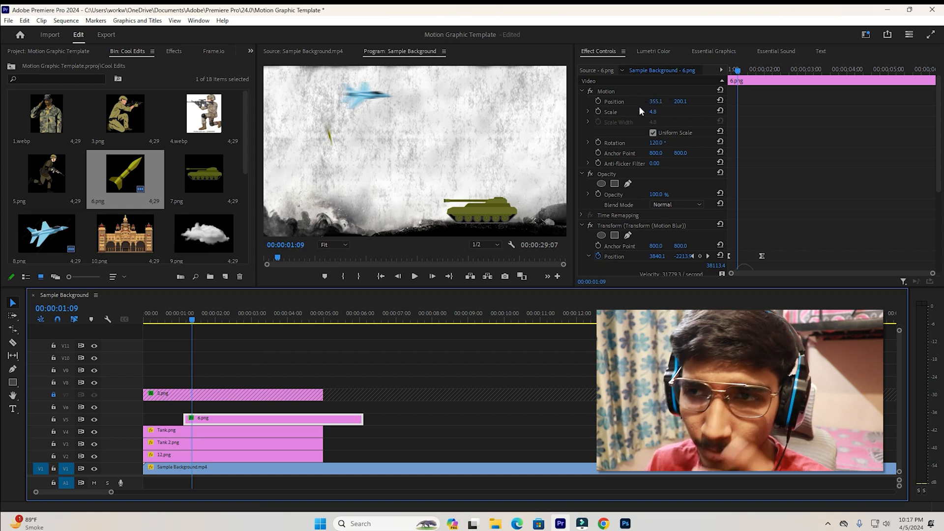
left_click_drag(217, 416, 213, 402)
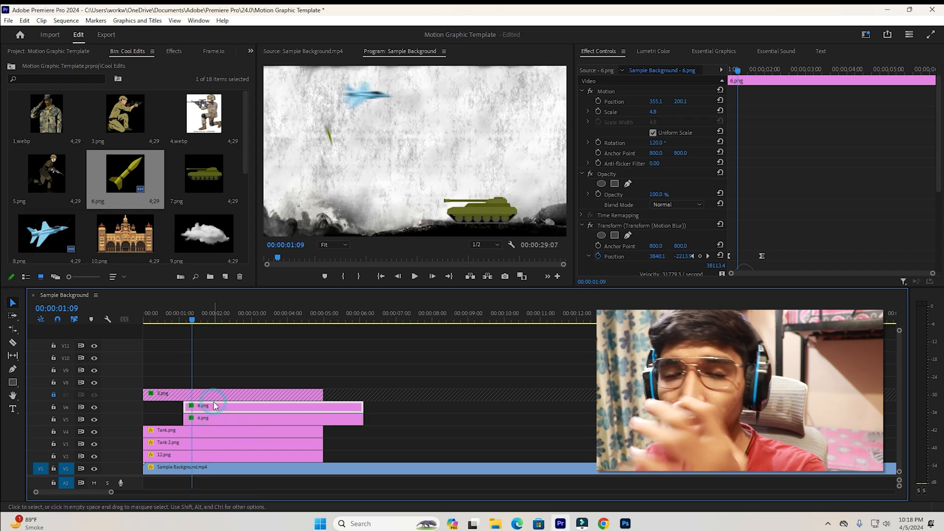
left_click(325, 135)
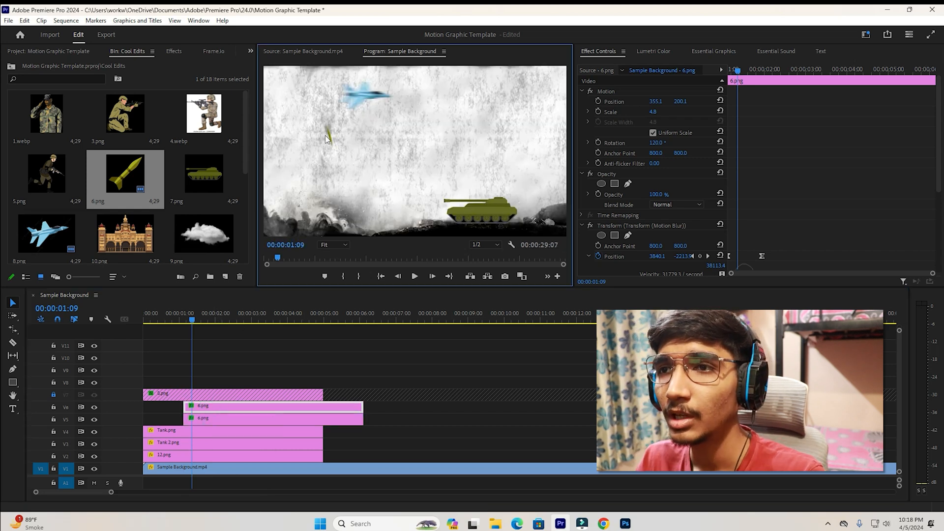
left_click(329, 139)
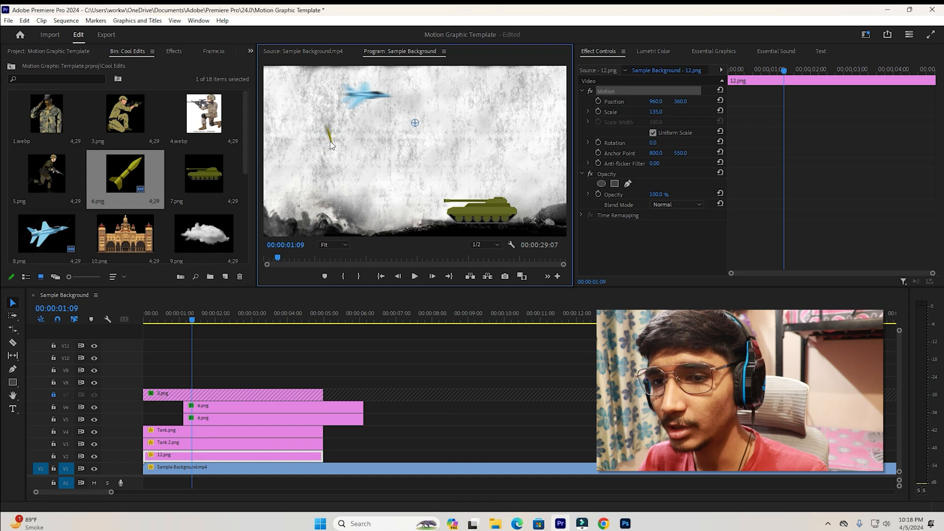
left_click(290, 355)
left_click(329, 134)
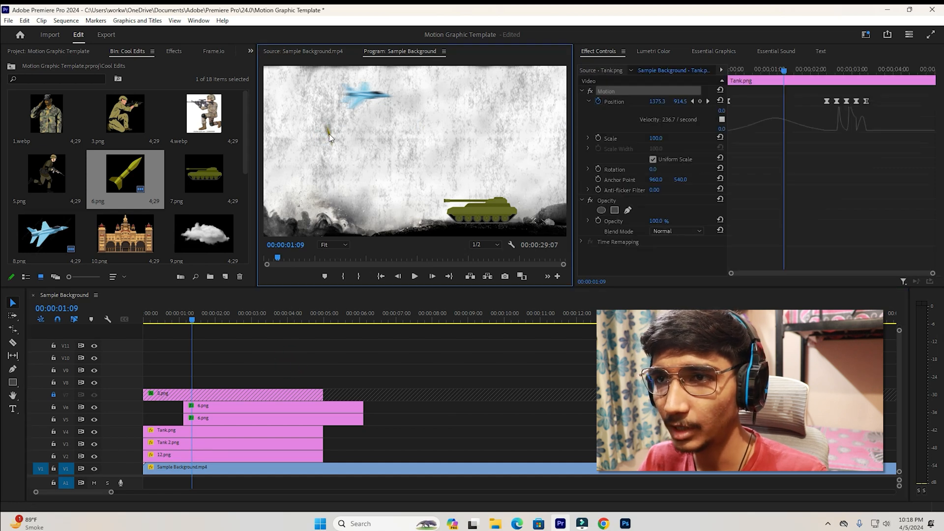
left_click(210, 420)
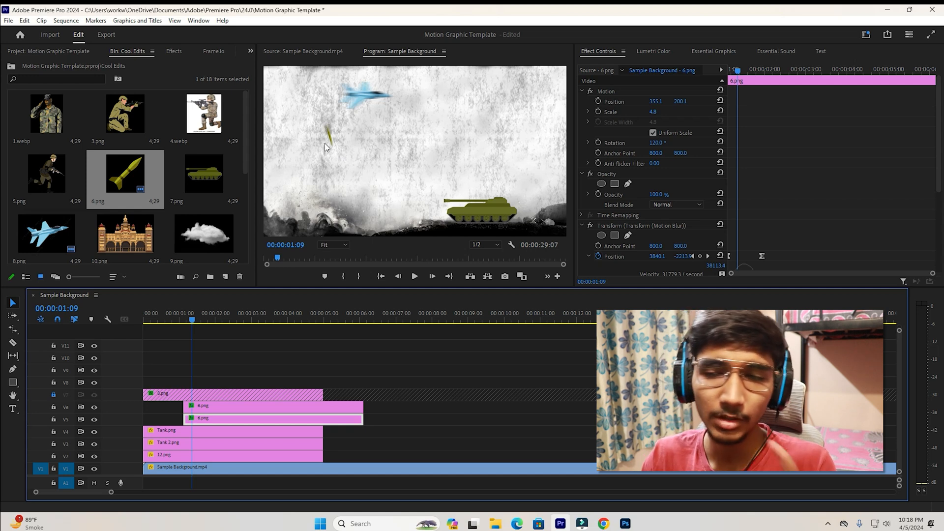
left_click(258, 355)
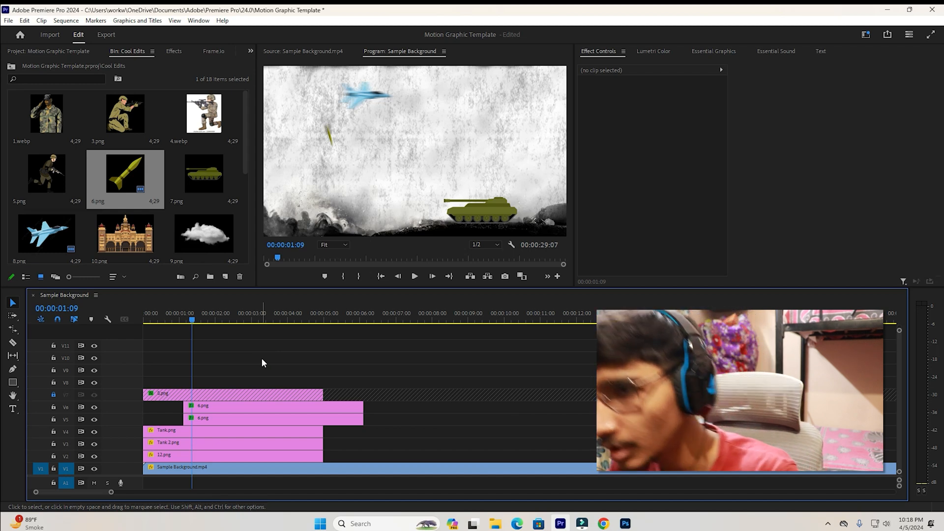
Step: Offset the missile copy on track V5 horizontally from the first missile, to Motion position 649.1, 200.1
left_click(253, 418)
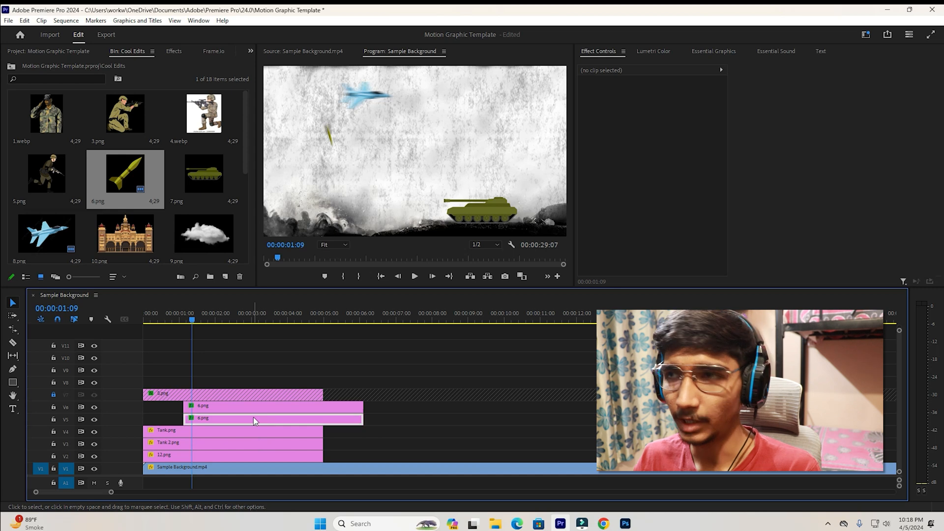
left_click(603, 91)
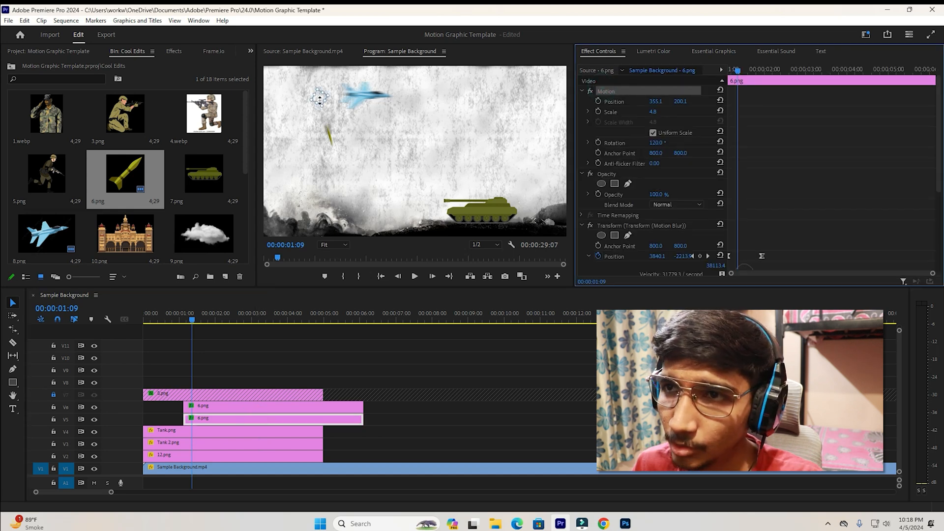
left_click_drag(319, 98, 365, 96)
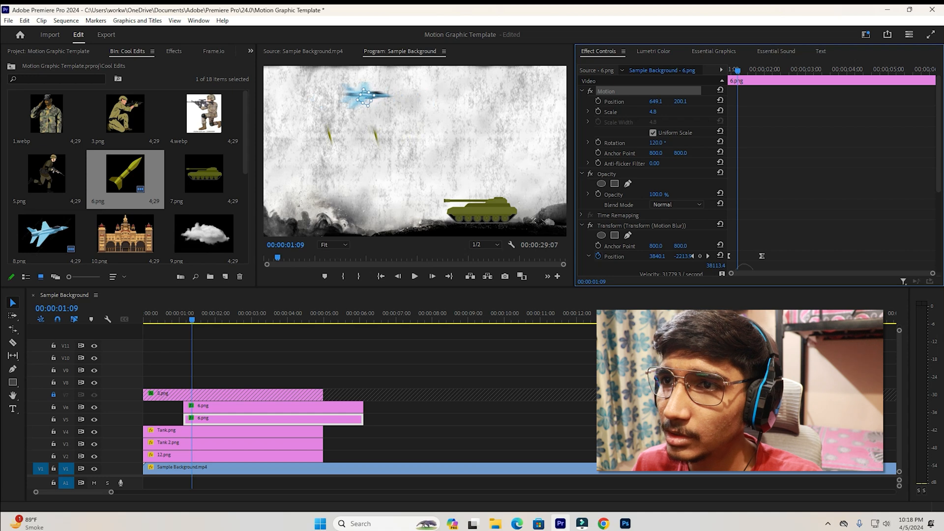
Step: Raise the missile copy on track V5 to Motion position 653.1, -22.9 and check the drop at 00:00:01:14
left_click(659, 101)
left_click_drag(681, 102, 639, 101)
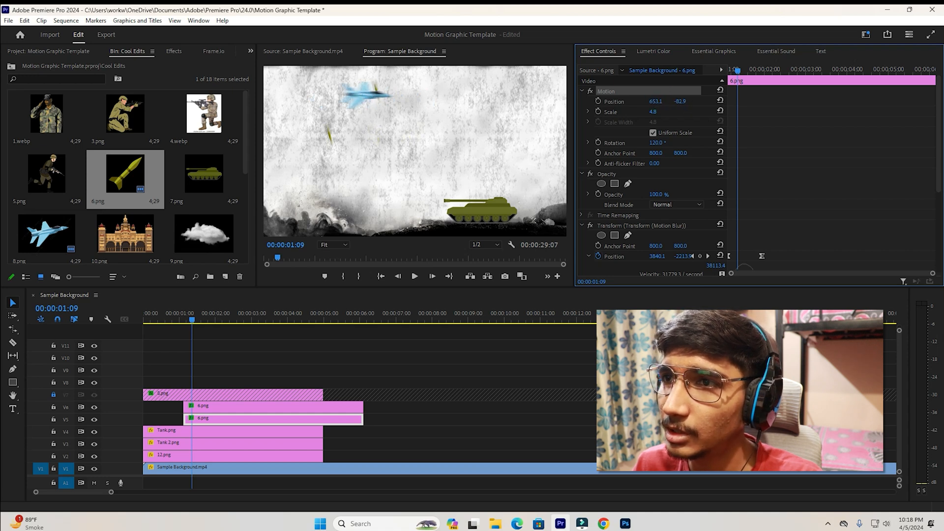
left_click_drag(368, 65, 367, 67)
key("Right")
key("Right")
key("Right")
key("Right")
key("Right")
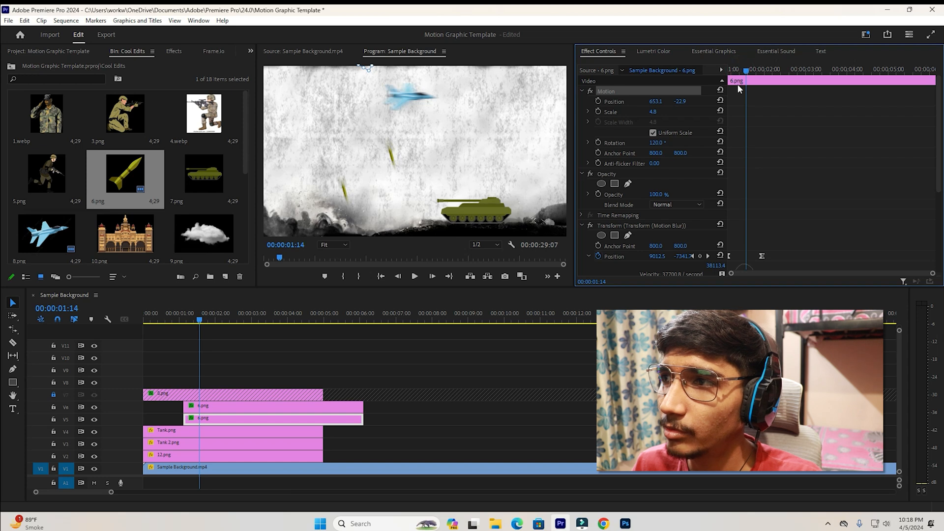
Step: Try the V5 missile copy at Motion position 745.1, -318.9, behind the jet's path, and return to the sequence start
left_click_drag(653, 104, 684, 101)
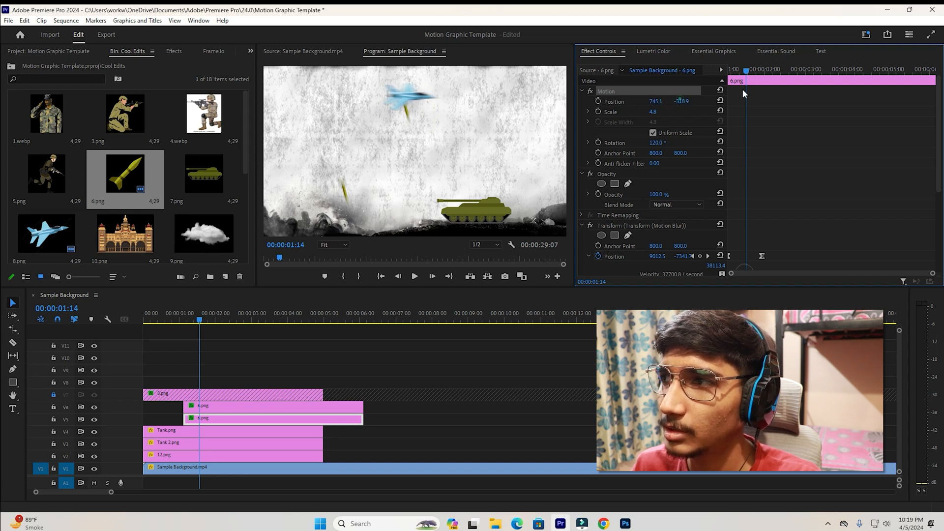
left_click(433, 344)
key("Home")
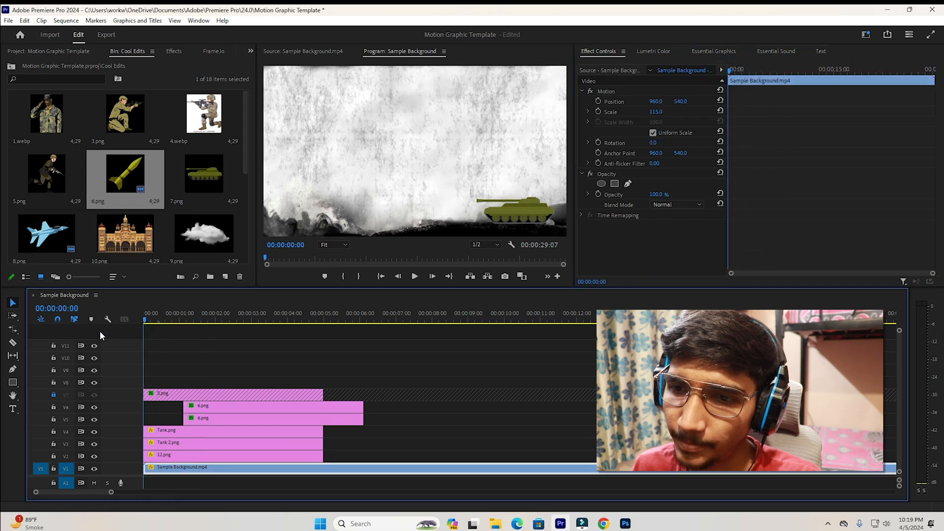
Step: Delay the missile clip on track V6 to start at 00:00:01:11, previewing the drop to judge the timing
left_click_drag(206, 406, 226, 402)
key("space")
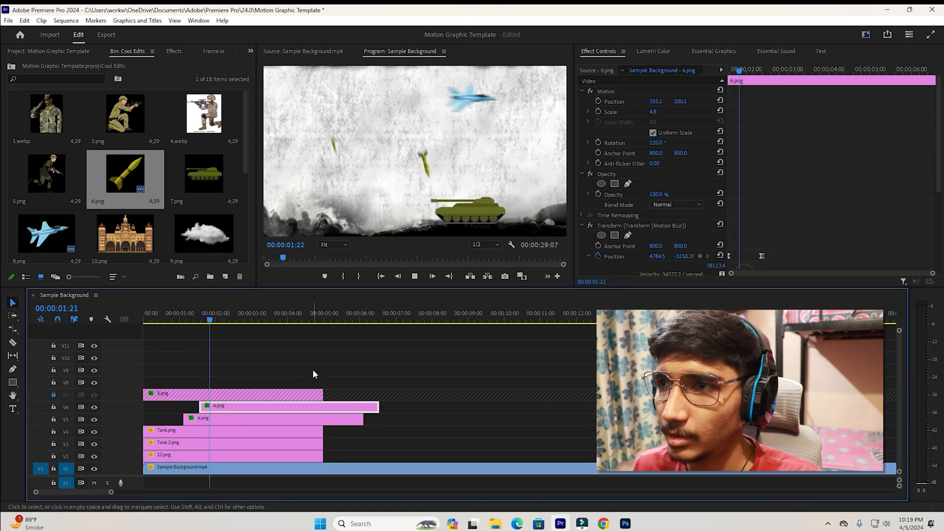
key("space")
left_click_drag(220, 319, 195, 325)
left_click_drag(218, 406, 212, 407)
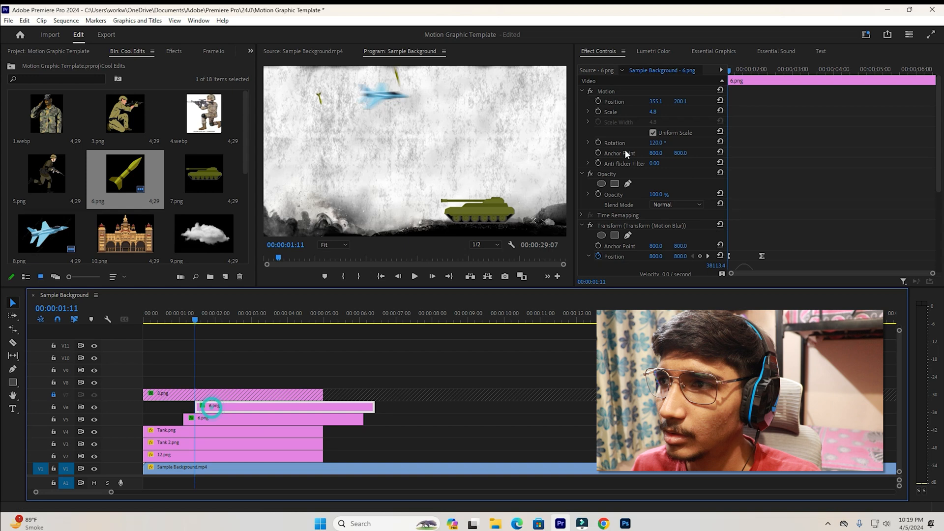
Step: Try the V5 missile copy beneath the jet at Motion position 634.1, -152.9 and play back the drop
left_click(605, 91)
left_click(226, 420)
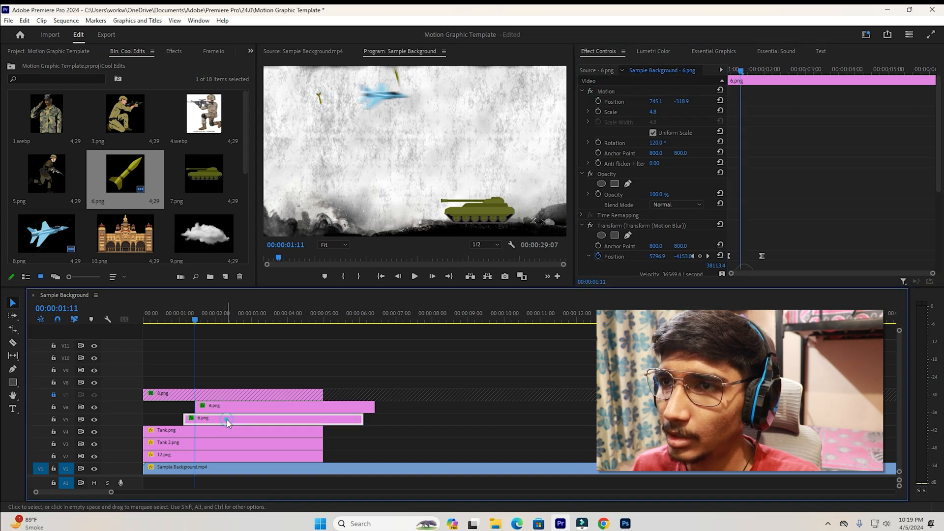
left_click(609, 92)
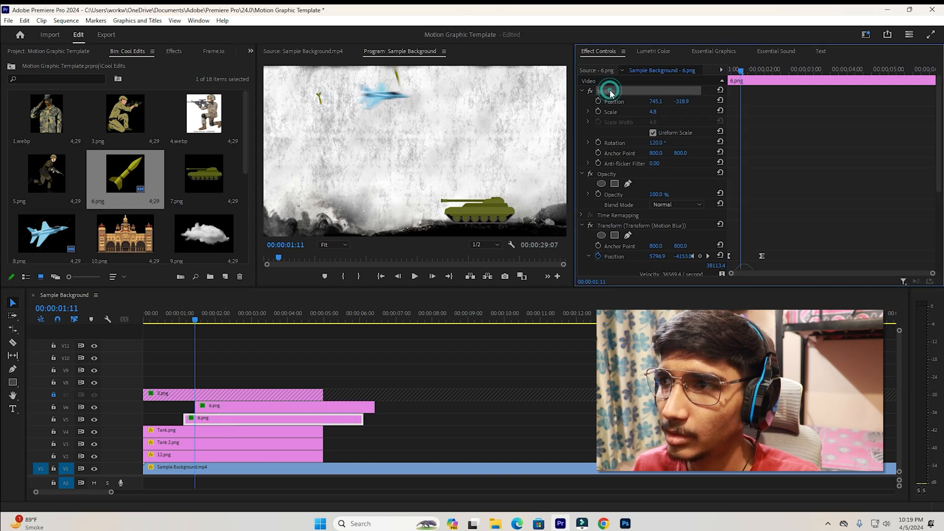
left_click_drag(400, 76, 380, 100)
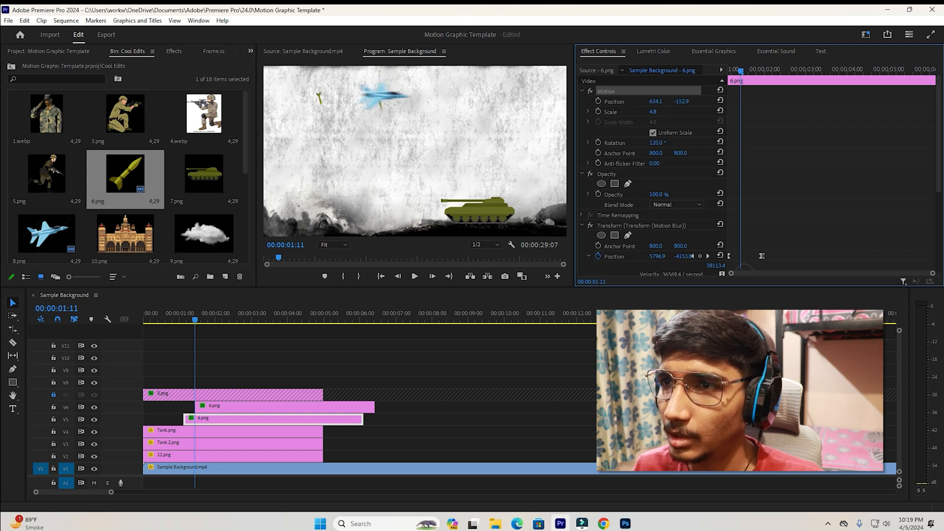
left_click(184, 321)
key("space")
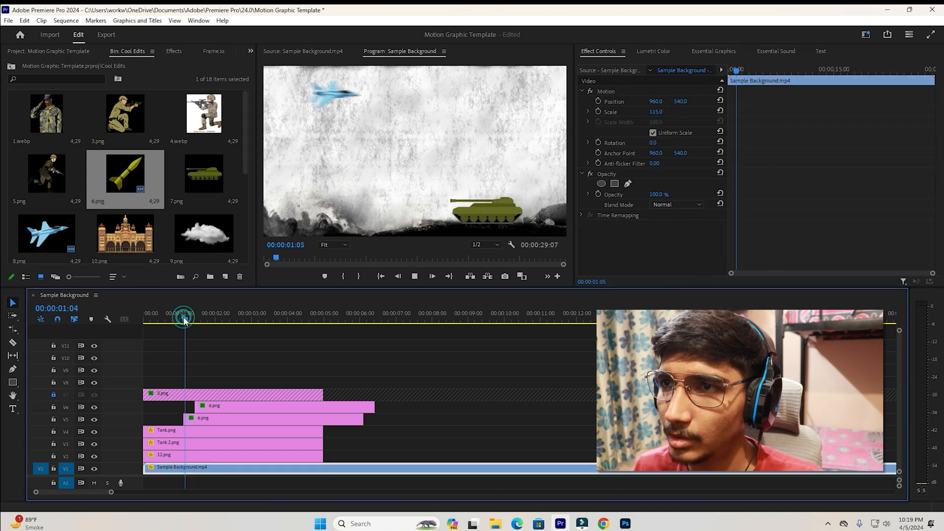
key("space")
left_click_drag(181, 322, 198, 326)
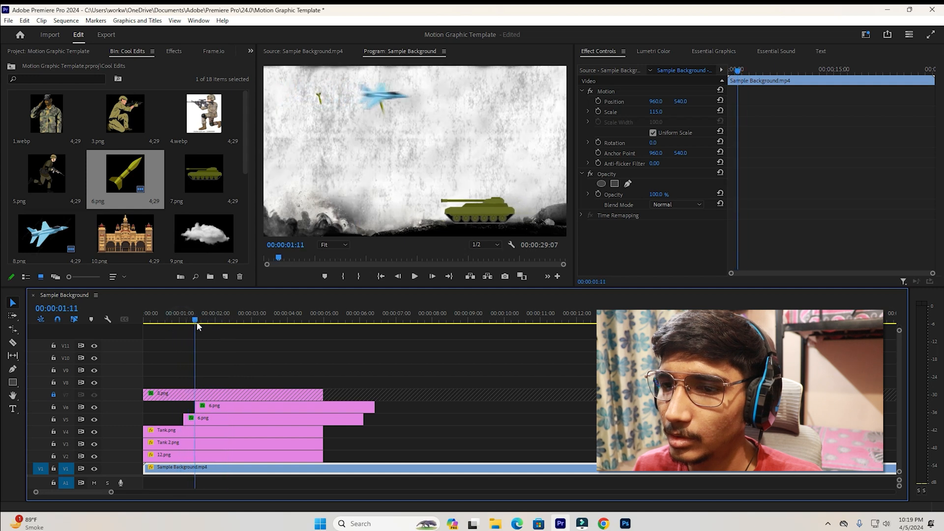
Step: Undo the recent timing and position changes to the two missile clips
key("ctrl+z")
key("ctrl+z")
key("ctrl+z")
key("ctrl+z")
key("ctrl+z")
key("ctrl+z")
key("ctrl+z")
key("ctrl+z")
Step: Try shifting the V6 missile toward the jet to about Motion position 408.3, 217.9, and undo the shift
left_click(212, 411)
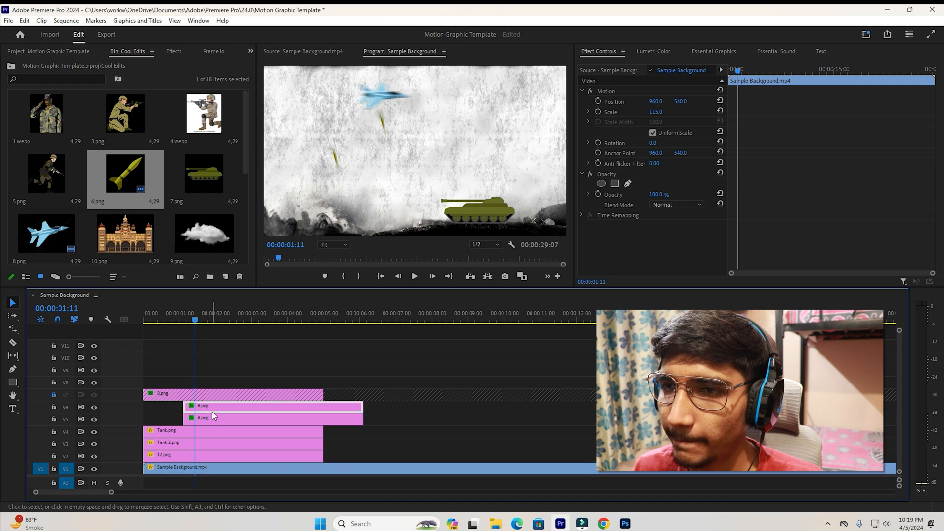
left_click(623, 224)
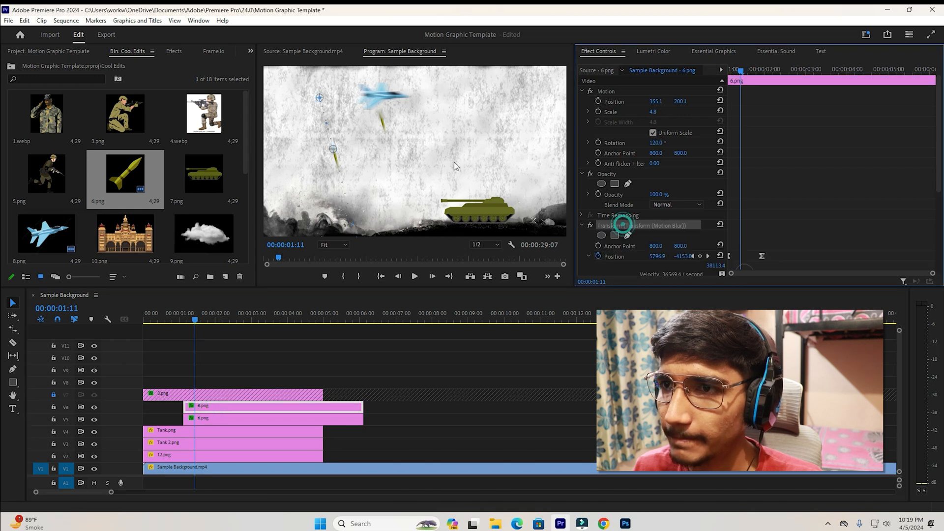
left_click(615, 91)
left_click_drag(321, 101, 364, 104)
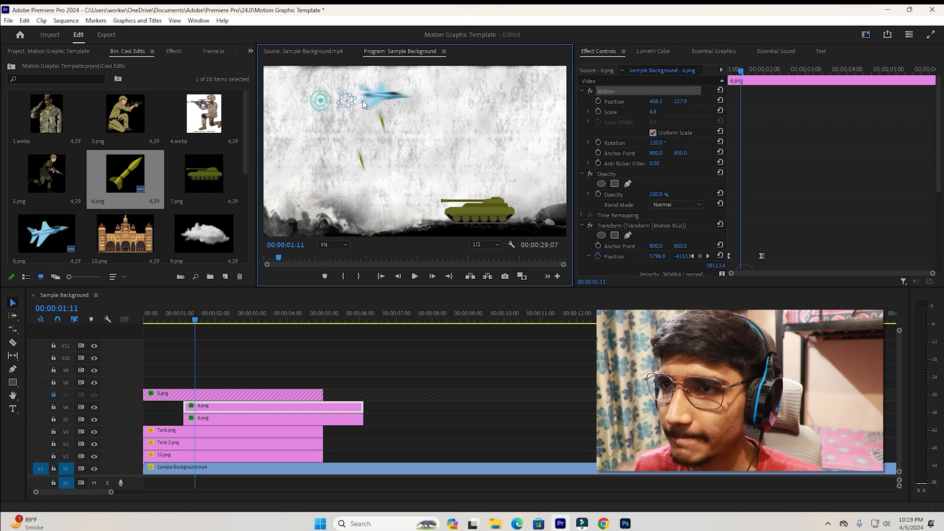
key("ctrl+z")
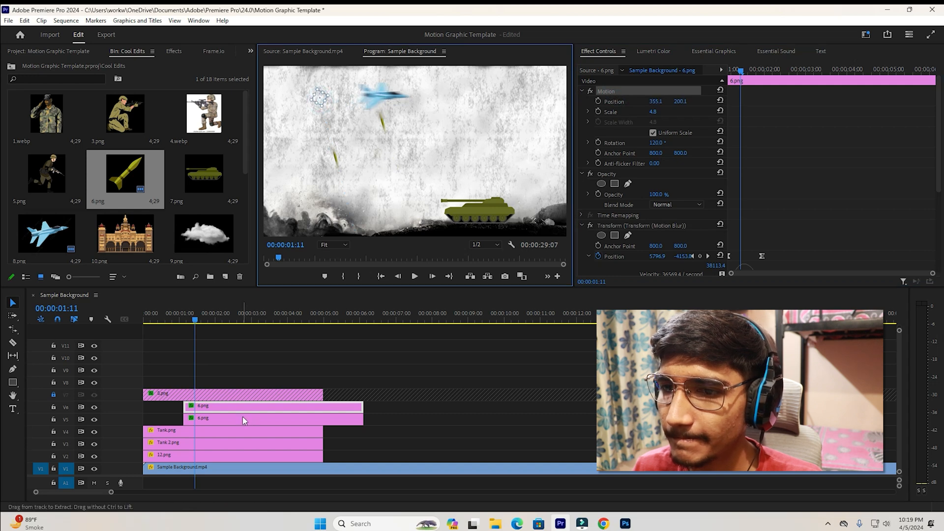
Step: Move the V5 missile copy down to the jet's flight path, at Motion position 735.6, 199.2
left_click(243, 417)
left_click(610, 87)
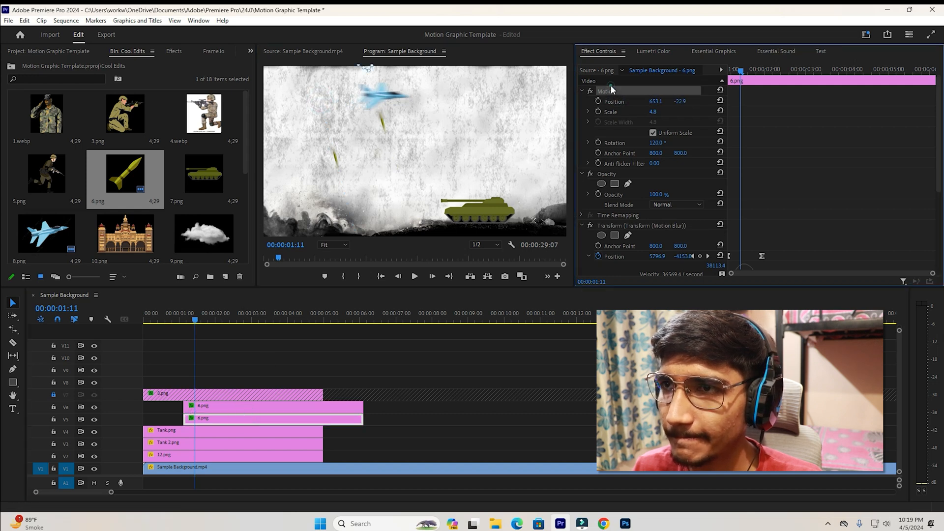
left_click(366, 68)
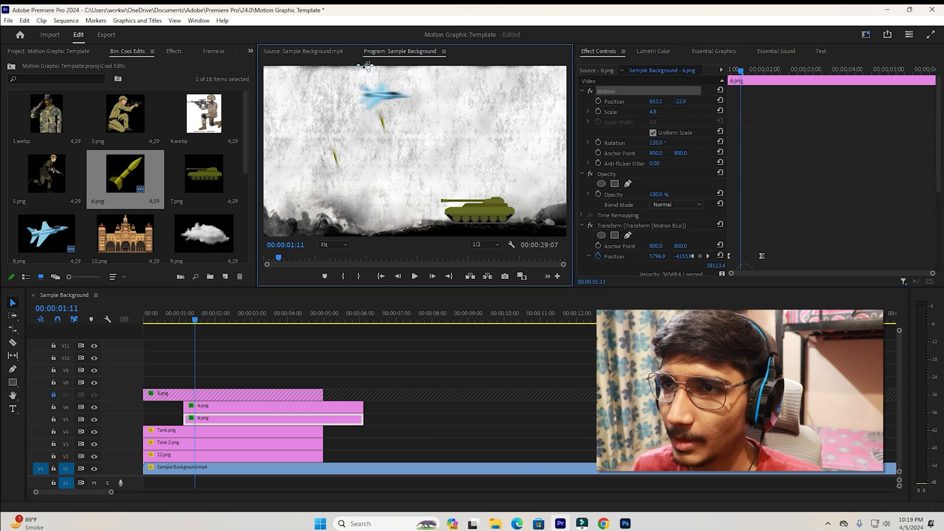
left_click_drag(366, 66, 381, 99)
Step: Delay the missile clip on track V6 to start at 00:00:01:11 and preview both missiles against the jet
left_click_drag(213, 411, 230, 411)
left_click(180, 320)
key("space")
key("space")
left_click(192, 319)
mouse_move(193, 319)
left_mouse_down()
mouse_move(204, 320)
mouse_move(185, 324)
left_mouse_up()
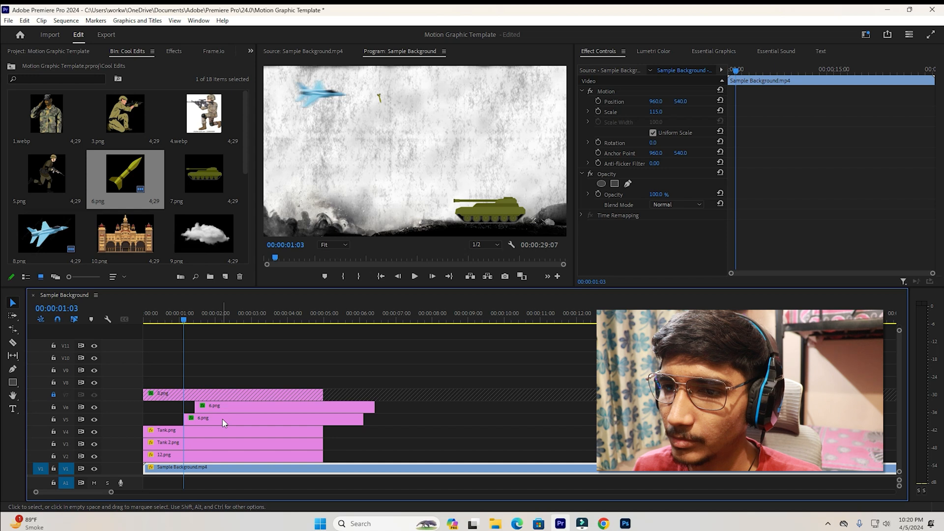
Step: Swap the missile clips so the original starts first on V5 and the repositioned copy follows on V6, and play the result
left_click_drag(222, 418, 201, 418)
left_click_drag(205, 382, 257, 410)
key("space")
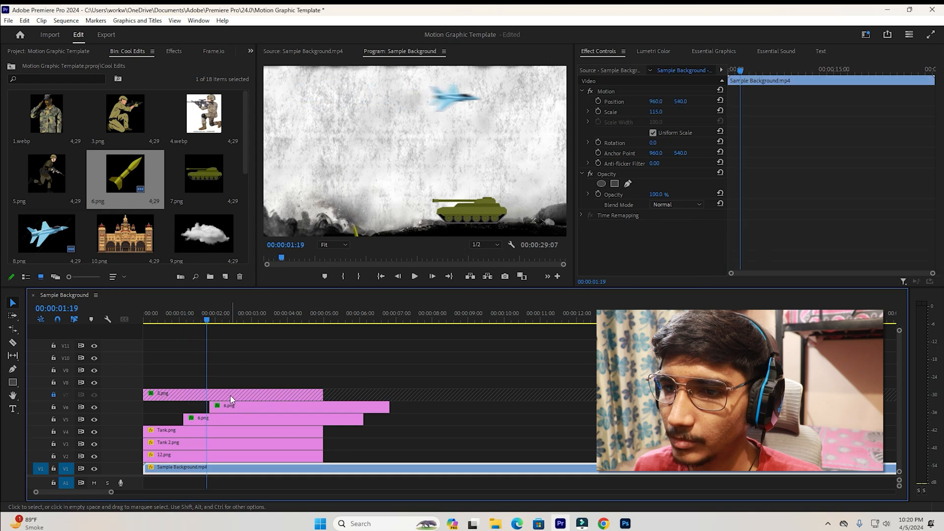
Step: Move the missile copy on track V6 to start at 00:00:01:13, matching the jet's passage, and play the drop
left_click_drag(208, 320, 202, 320)
left_click_drag(231, 407, 222, 410)
left_click(197, 319)
left_click_drag(224, 408, 228, 404)
key("space")
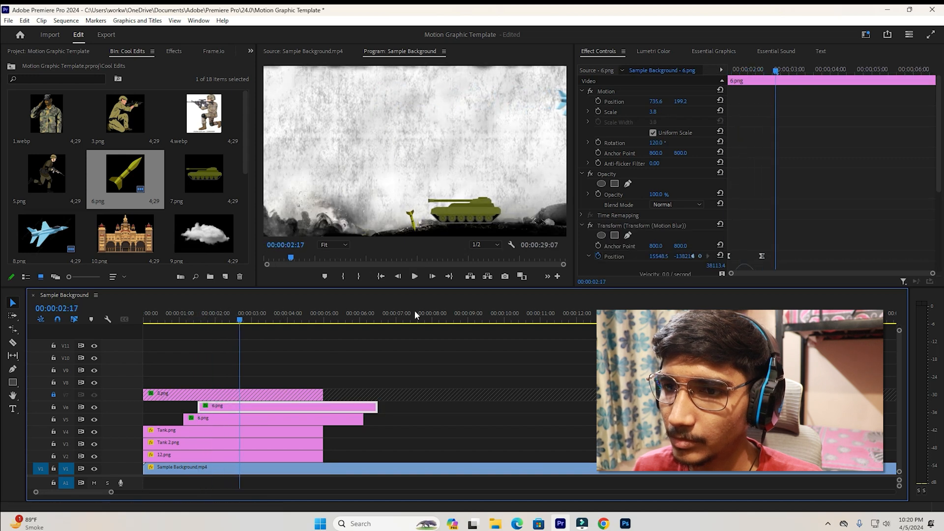
Step: Try replacing the V6 missile's ending Transform Position keyframe by repositioning the missile near the ground at 00:00:02:02
left_click(231, 321)
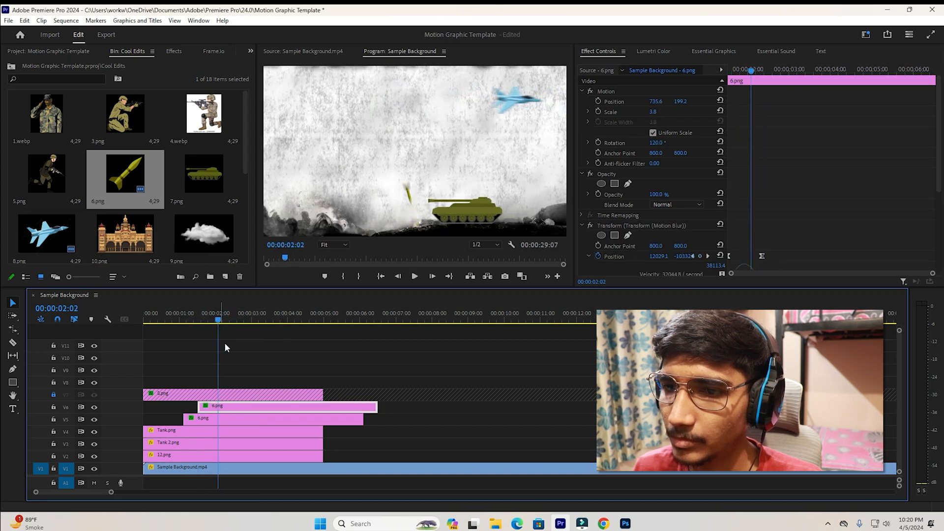
scroll(780, 208, "down", 2)
left_click(776, 206)
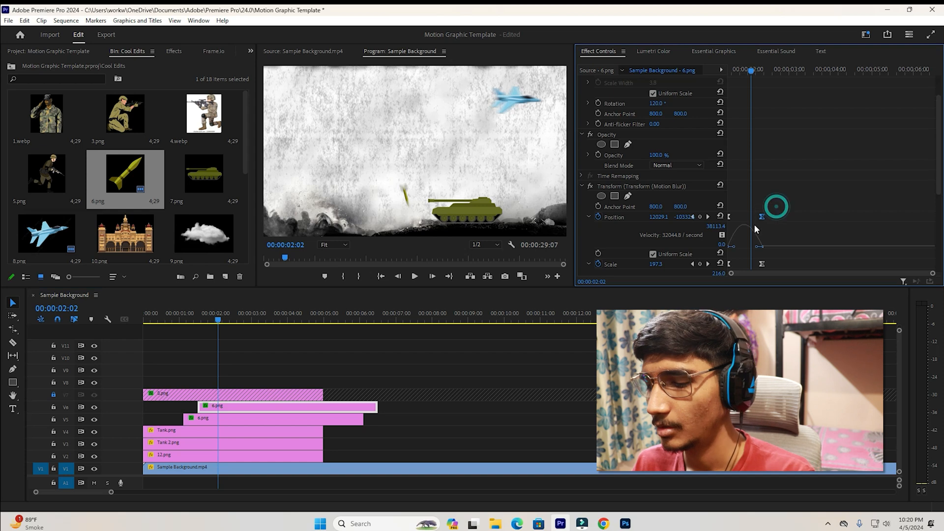
key("Delete")
left_click(622, 187)
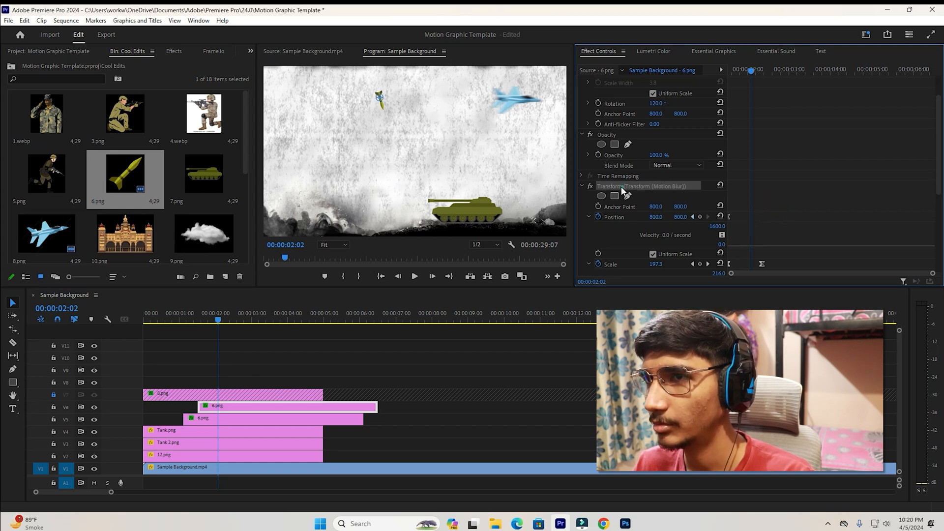
left_click_drag(379, 98, 413, 235)
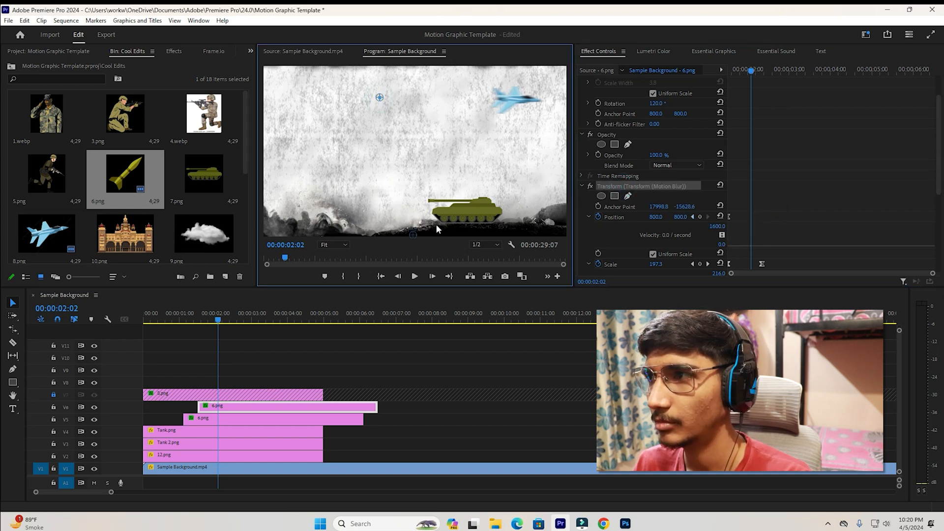
left_click_drag(744, 72, 705, 81)
left_click(719, 205)
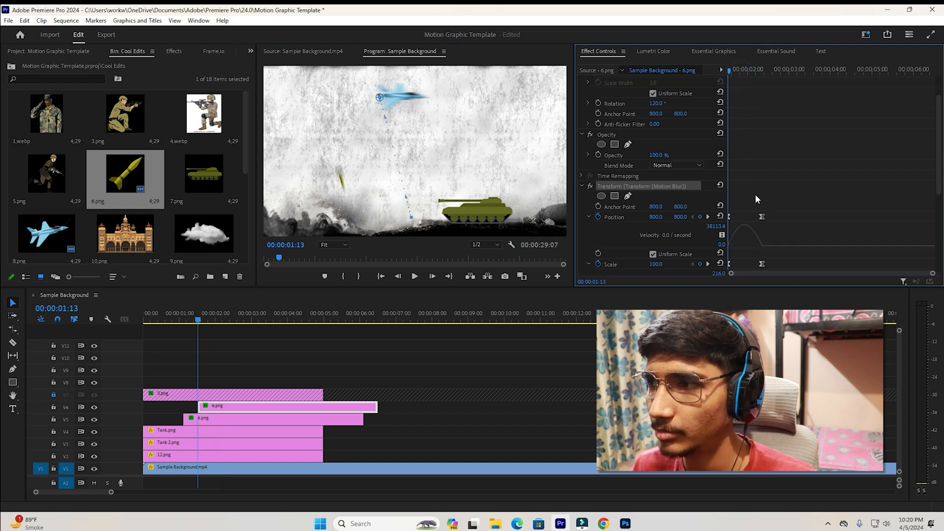
Step: Keyframe the V6 missile's Transform Position at 00:00:02:06 so it falls past the frame's lower edge, and remove the old ending keyframe
key("space")
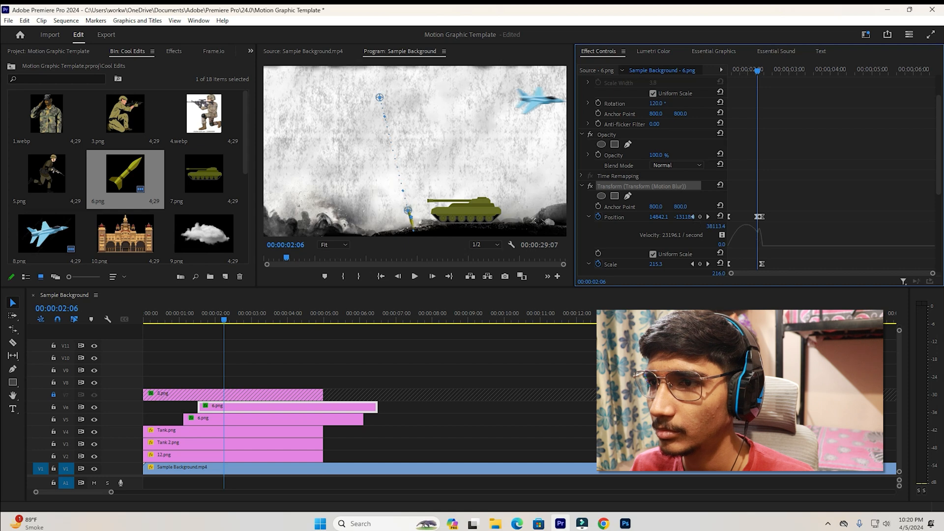
left_click_drag(685, 218, 665, 217)
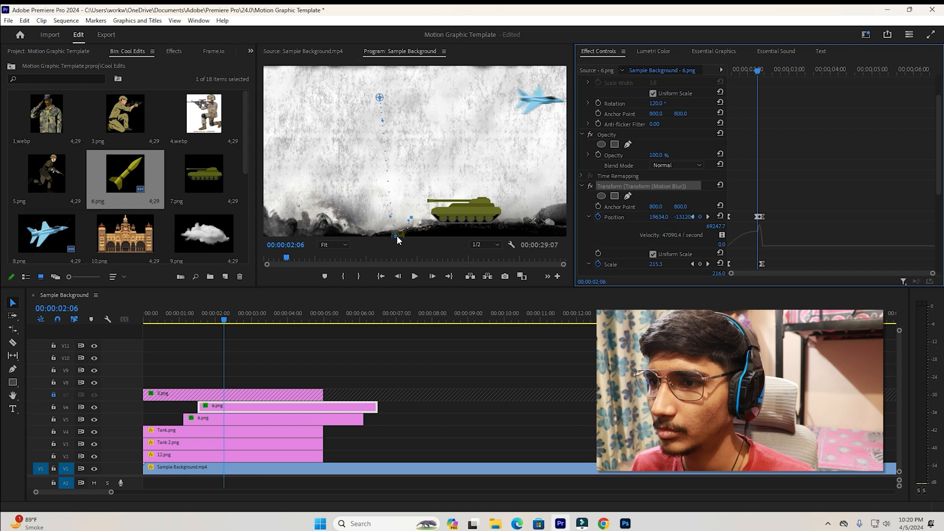
left_click_drag(396, 237, 414, 251)
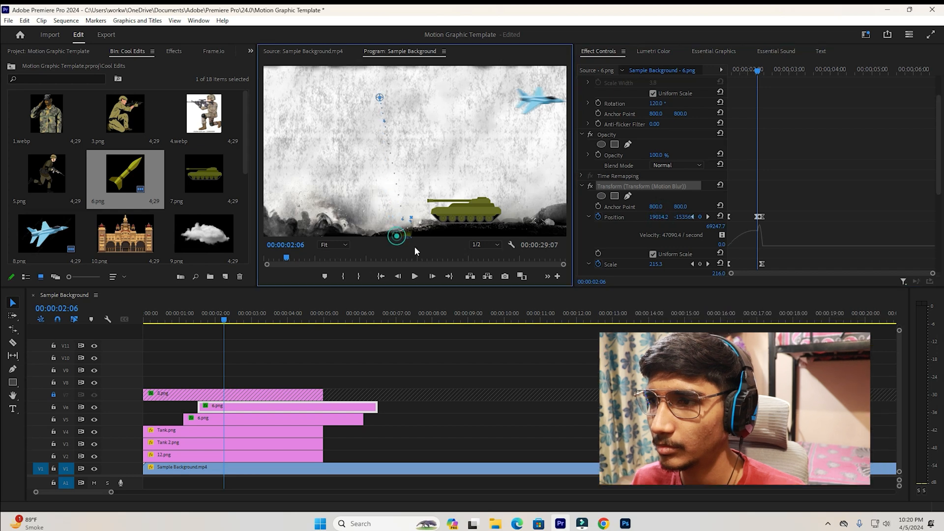
left_click(735, 67)
left_click(765, 216)
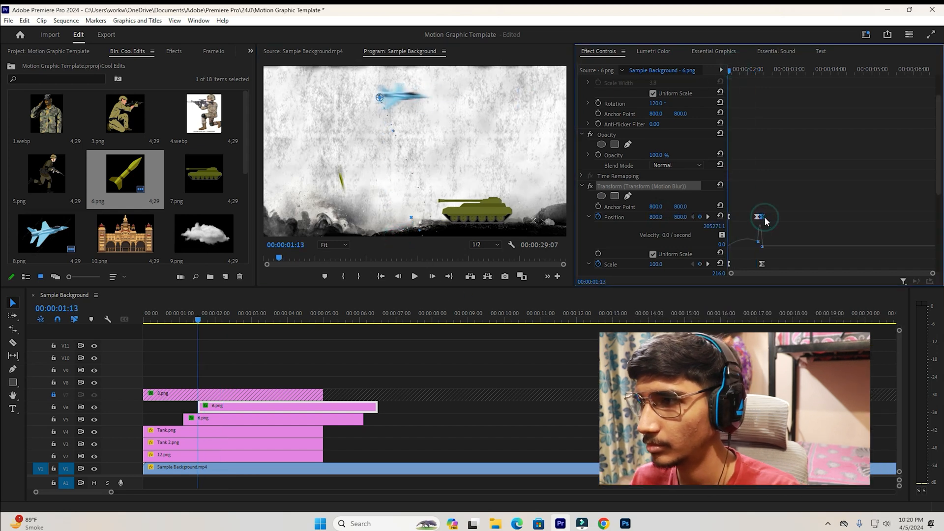
Step: Play back the V6 missile drop and the whole sequence from its start to check both missiles' timing
key("space")
key("space")
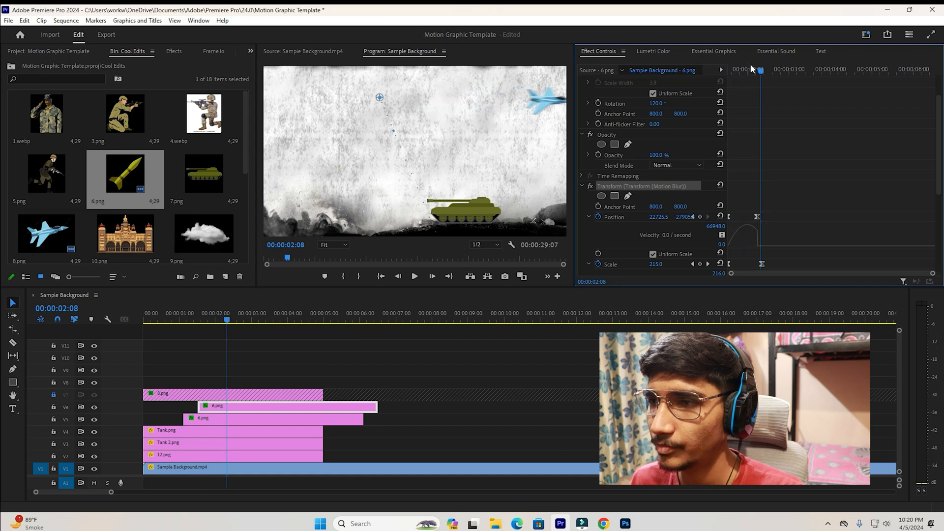
left_click(728, 66)
key("space")
key("space")
left_click_drag(184, 315, 96, 337)
key("space")
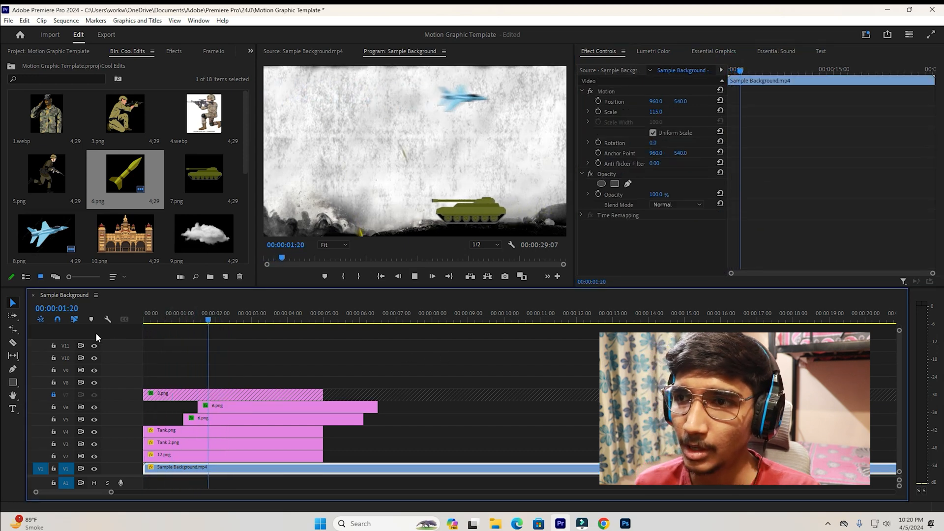
key("space")
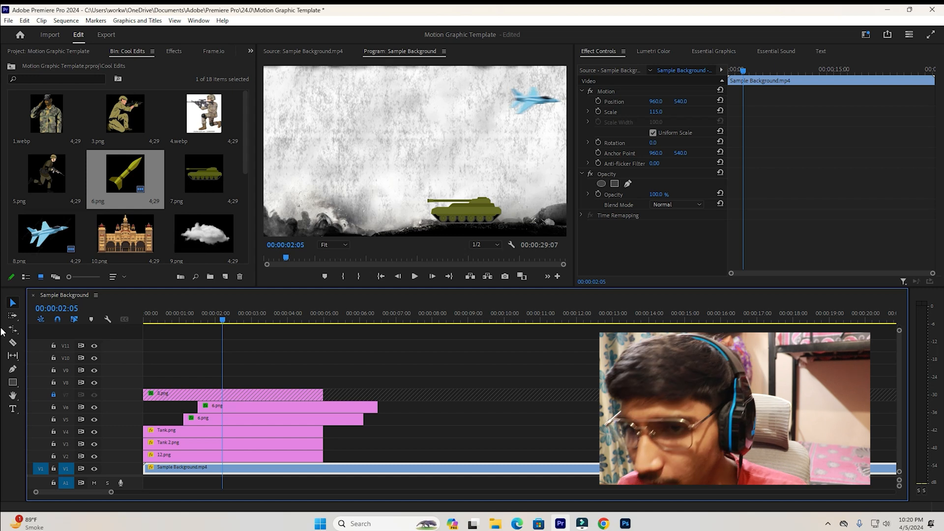
Step: Replay the sequence's opening and place the cloud image 9.png on track V8 at the sequence start
left_click(144, 320)
key("space")
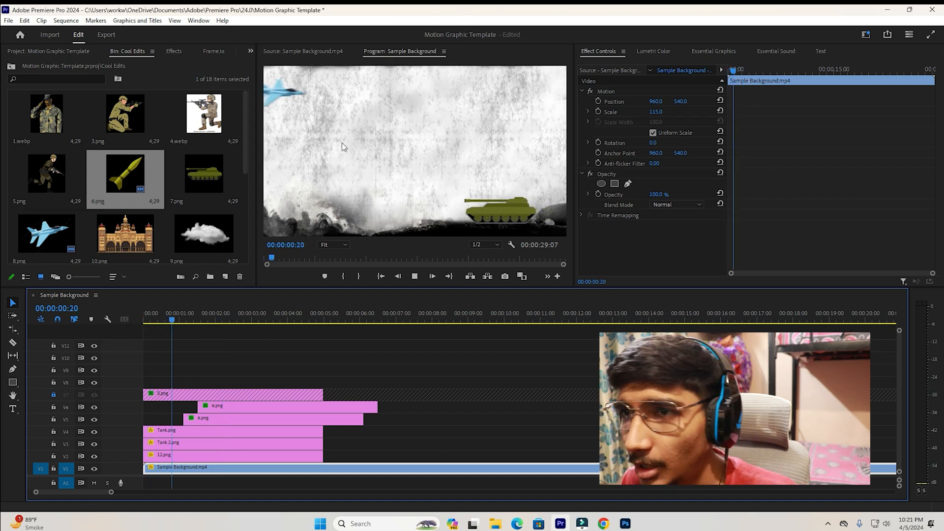
key("space")
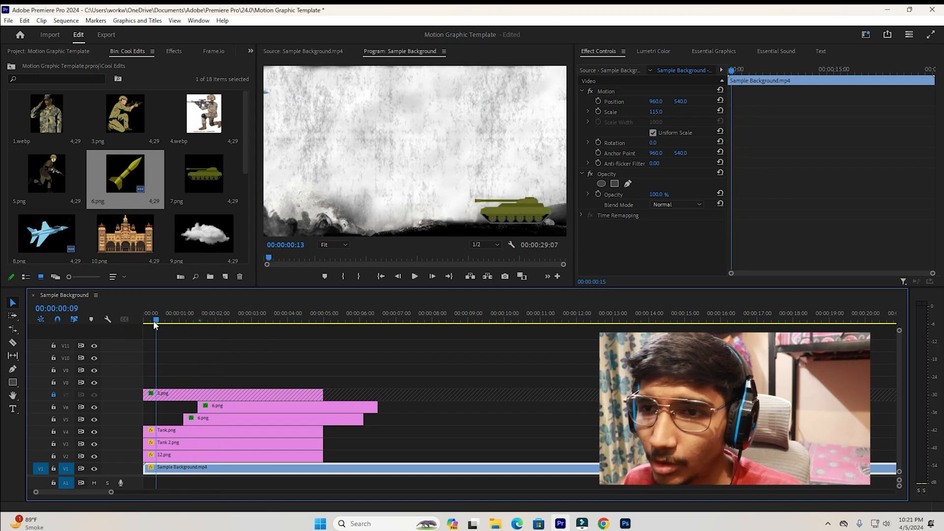
left_click_drag(209, 242, 353, 125)
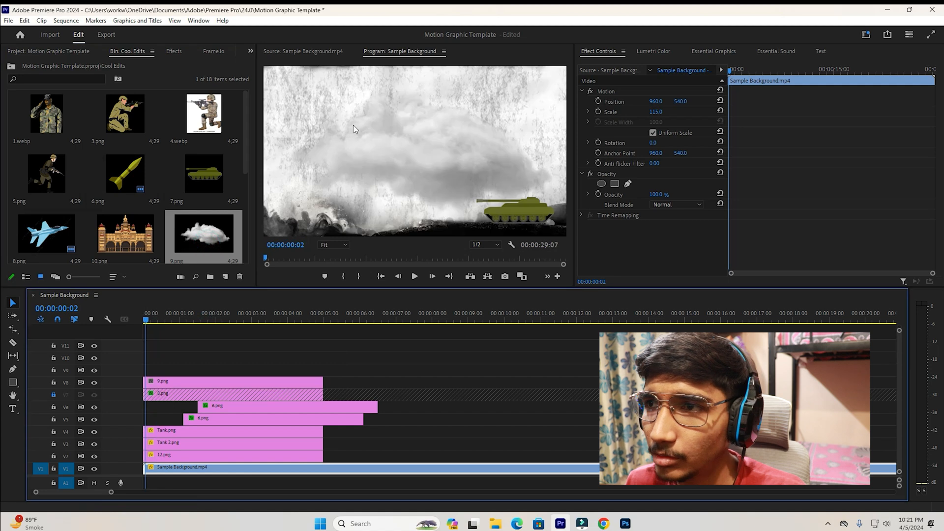
Step: Shrink the V8 cloud to a scale of about 27.8 and place it in the jet's flight path at about 529.9, 213.2
left_click(405, 110)
left_click_drag(655, 112, 626, 111)
left_click_drag(431, 158, 381, 111)
key("space")
key("space")
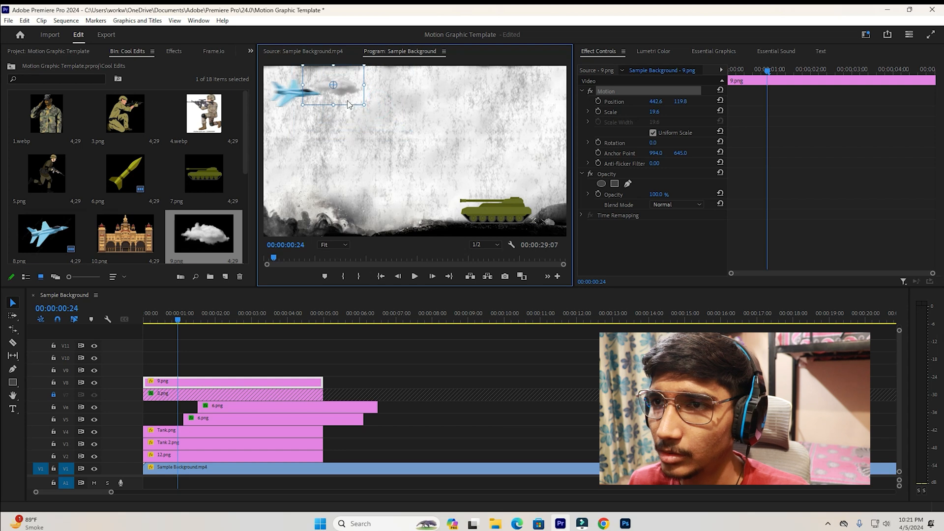
key("space")
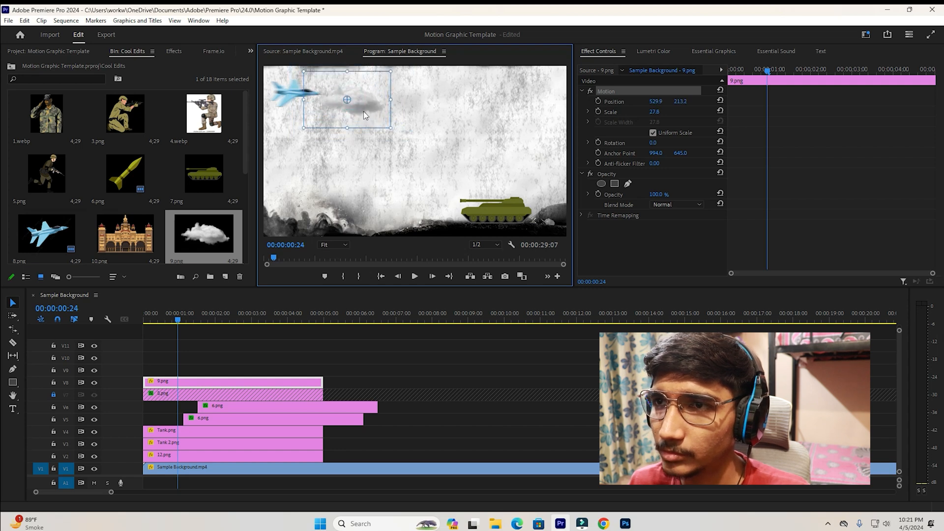
key("space")
Step: Duplicate the V8 cloud onto V9 and place one copy further along the jet's path at about 1140.8, 126.1
left_click_drag(206, 385, 207, 372)
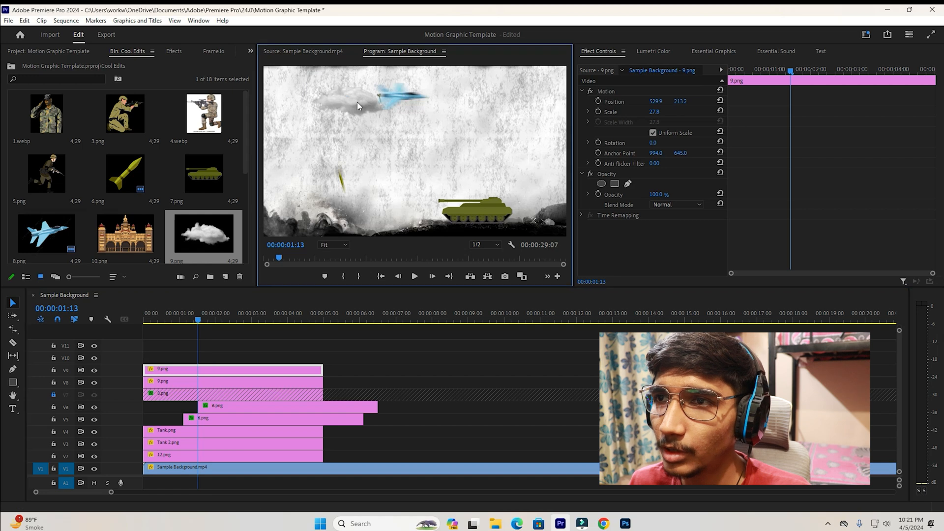
left_click(357, 102)
left_click_drag(359, 113, 450, 90)
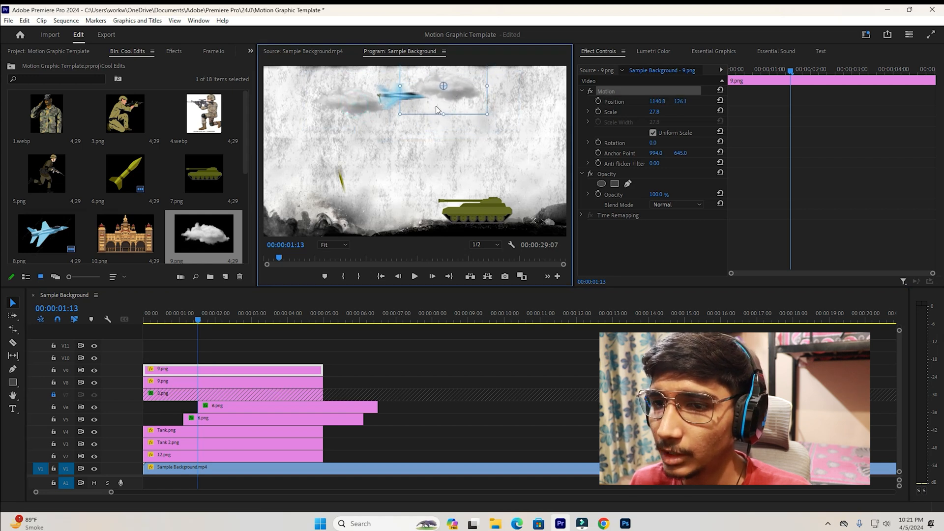
Step: Unlock V7, reorder the clips so the repositioned cloud lies on V7 beneath the jet on V8, and scale that cloud to about 33.6
left_click(53, 396)
left_click_drag(269, 345, 216, 399)
key("alt+Up")
left_click(466, 361)
left_click_drag(207, 357, 197, 395)
left_click(449, 93)
left_click_drag(444, 87, 446, 133)
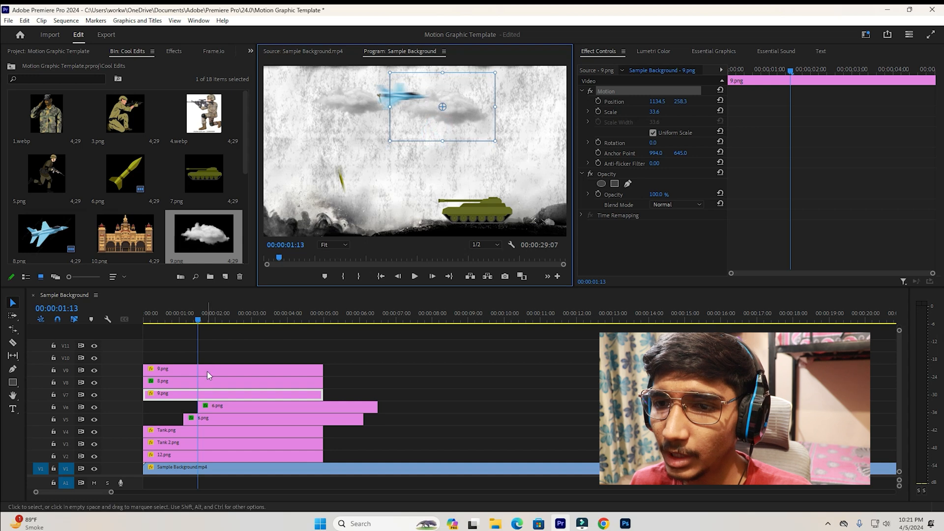
Step: Duplicate the V7 cloud onto V10 and move the V7 cloud to the frame's upper-left corner at about -9.4, 74.7
left_click_drag(203, 391, 202, 356)
left_click_drag(447, 124, 267, 92)
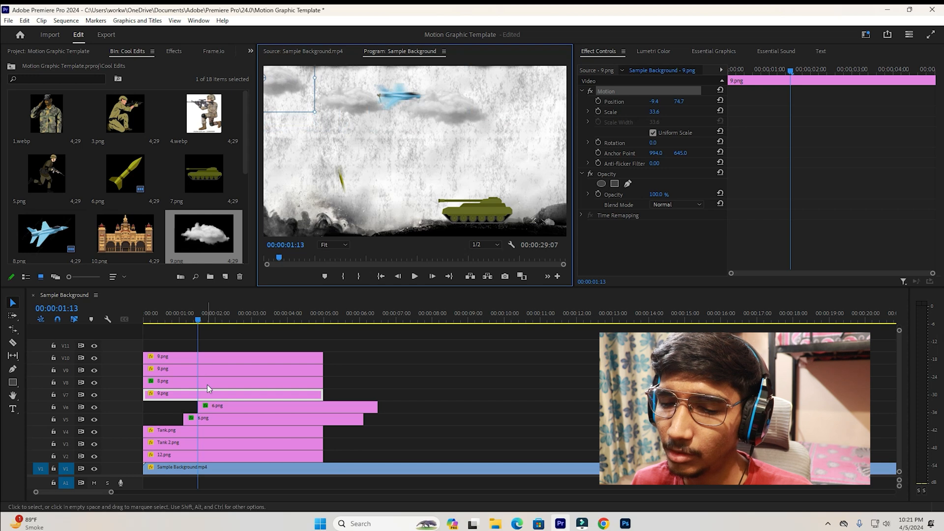
Step: Duplicate the V9 cloud onto V11, then enlarge the copy and place it in the frame's upper-right corner
left_click_drag(211, 368, 216, 335)
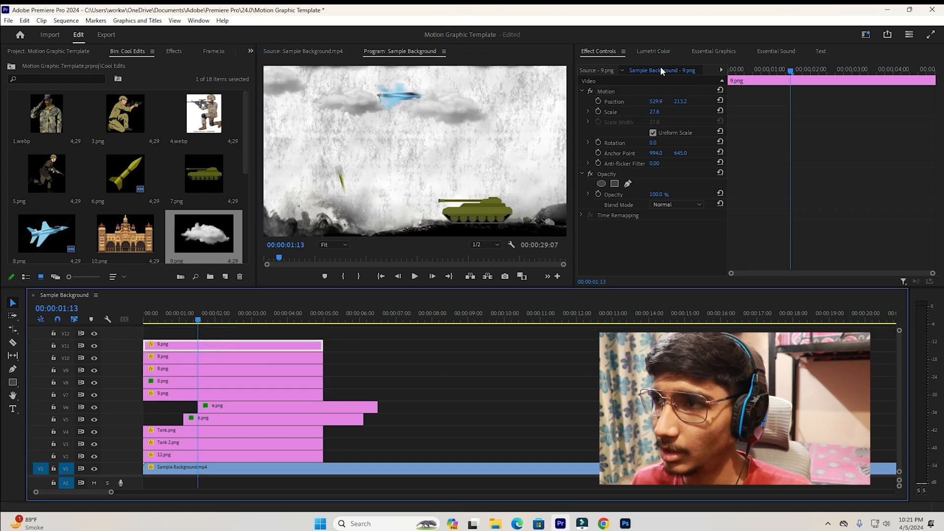
left_click(602, 91)
left_click(347, 108)
left_click_drag(446, 140, 560, 102)
Step: Scale the V10 cloud to about 27.3 and position it near the frame's upper edge at about 1106.5, 121.4
left_click(429, 110)
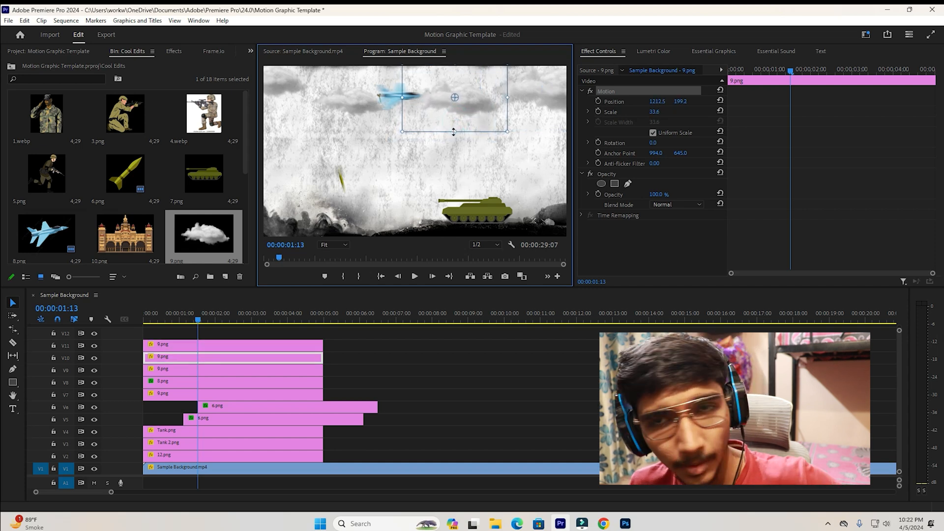
left_click_drag(453, 139, 454, 140)
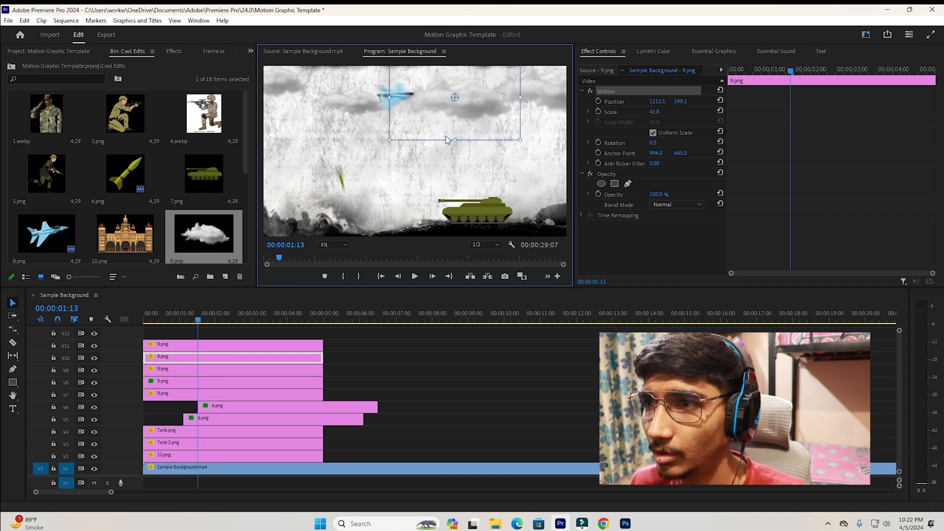
left_click_drag(455, 140, 461, 110)
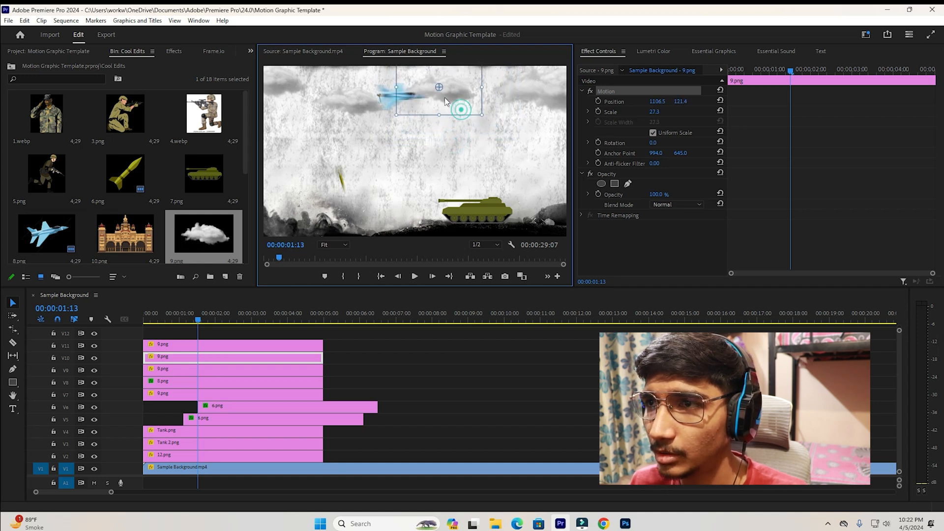
Step: Play back the sequence from near its start to check how the jet passes the clouds
left_click(149, 320)
key("space")
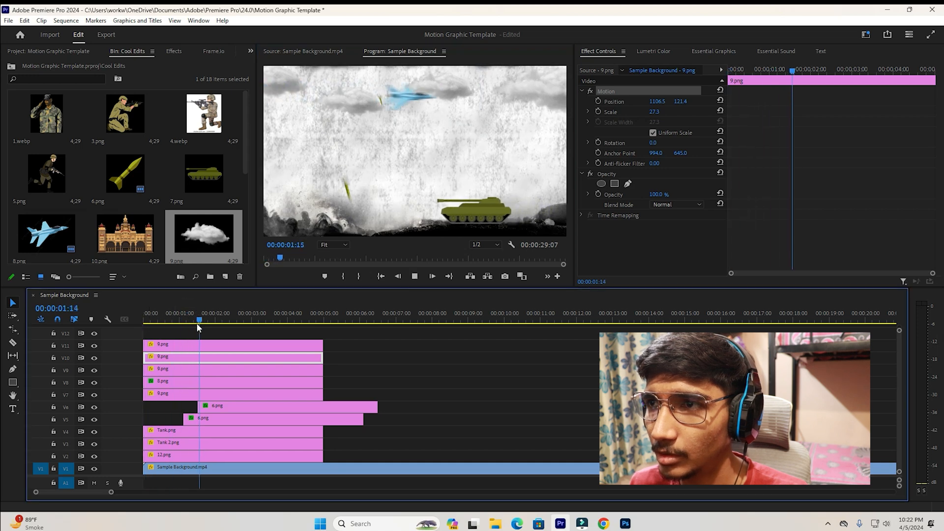
key("space")
Step: Position the large upper-right cloud at about 1786.0, 135.4 and restack the clips so it lies on V7, beneath the jet on V9
left_click(522, 100)
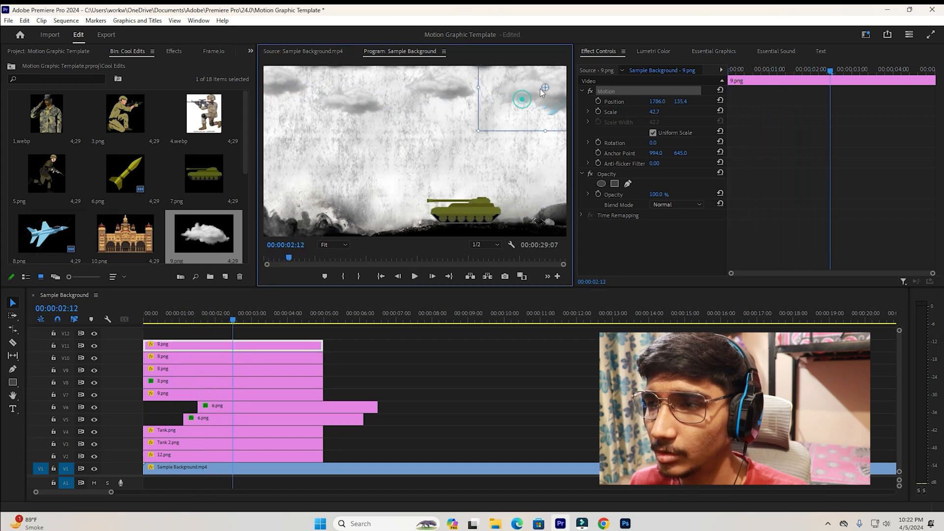
left_click_drag(383, 327, 267, 384)
left_click(398, 376)
left_click_drag(194, 332, 194, 394)
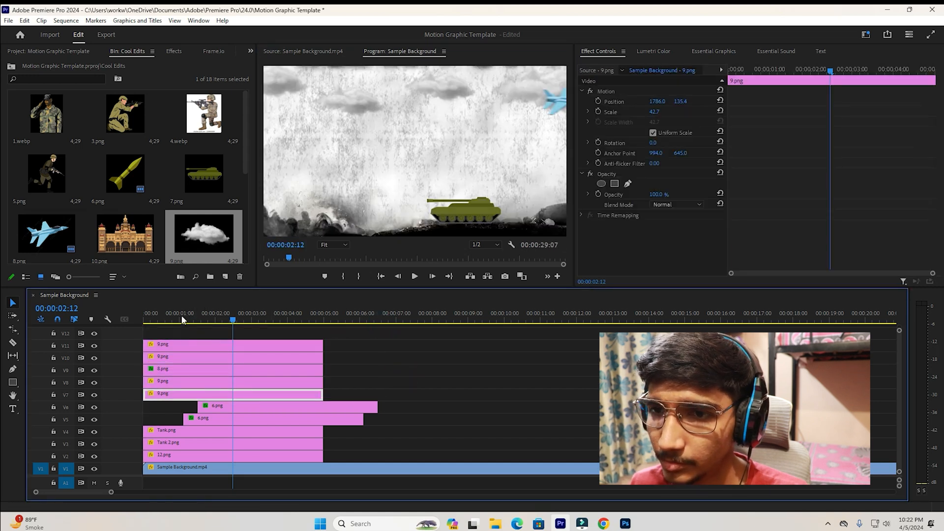
Step: Play back the jet flight twice to check its layering against the rearranged clouds
left_click(182, 318)
key("space")
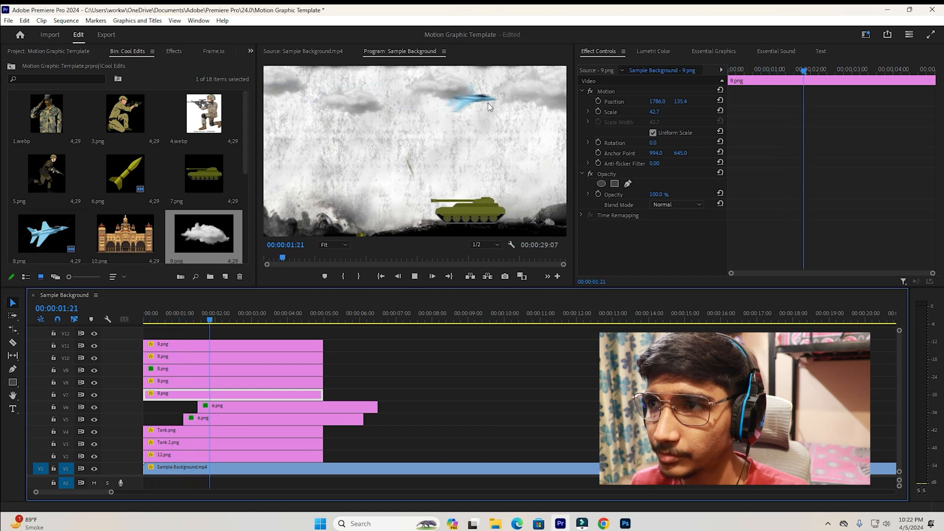
key("space")
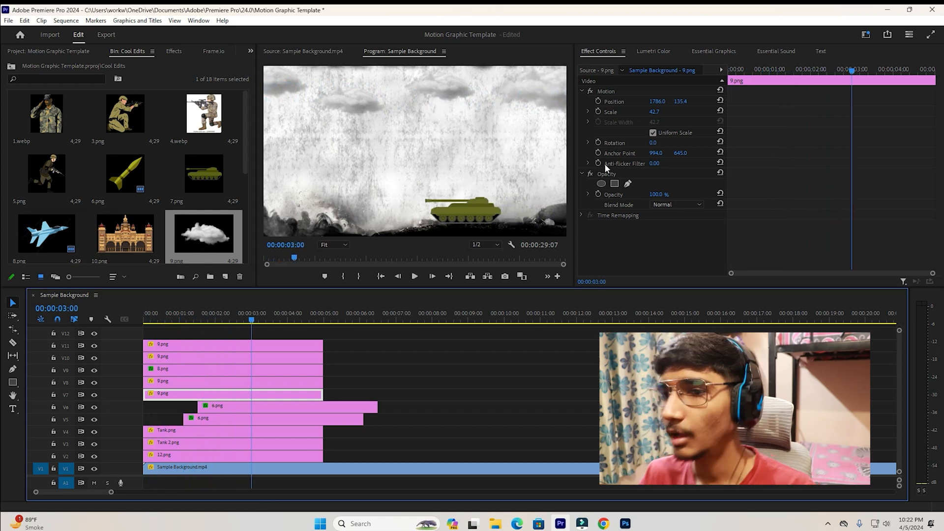
left_click_drag(164, 323, 114, 321)
key("space")
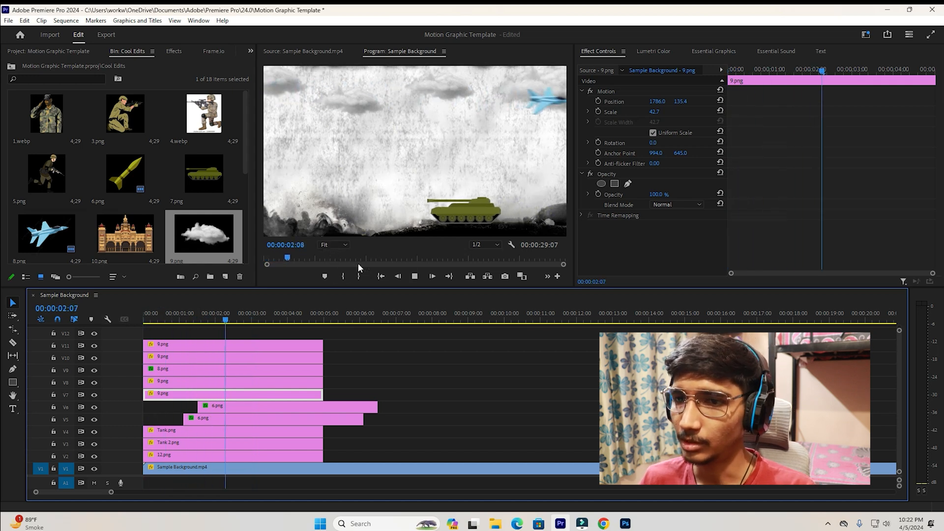
key("space")
Step: Return to the start of the sequence, save the project, and deselect the clips
key("Home")
key("ctrl+s")
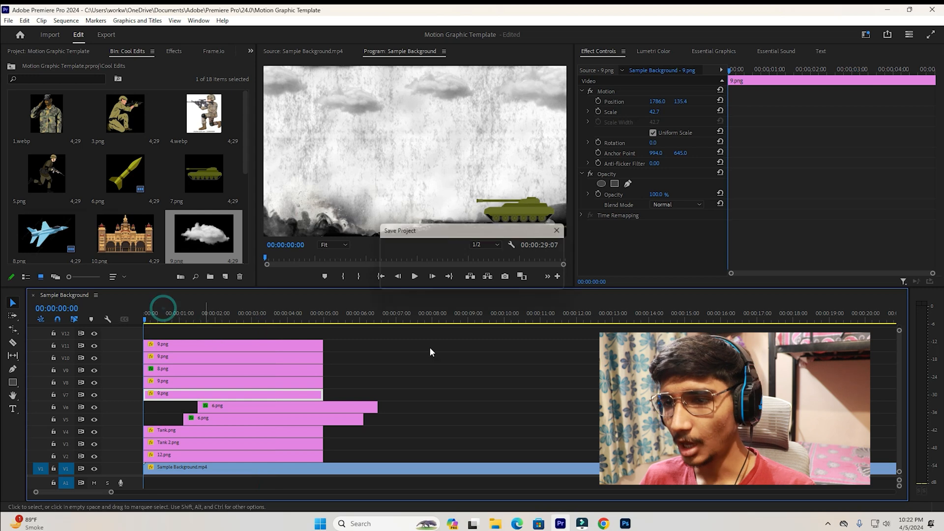
left_click(458, 366)
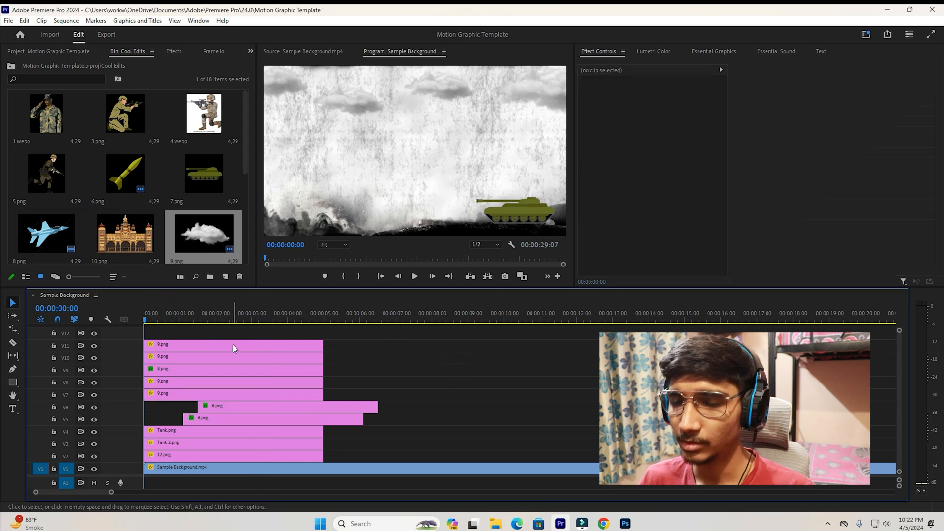
Step: Keyframe the V7 cloud's Position from 1786.0, 135.4 at the start to 497.0, 135.4 at 00:00:02:14
left_click(242, 383)
left_click(260, 390)
left_click(598, 101)
left_click(600, 91)
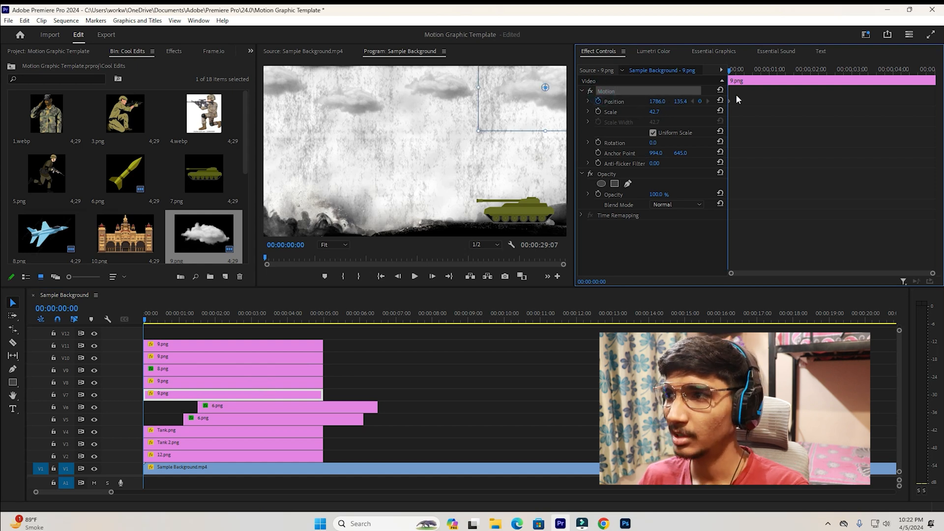
left_click_drag(743, 73, 833, 70)
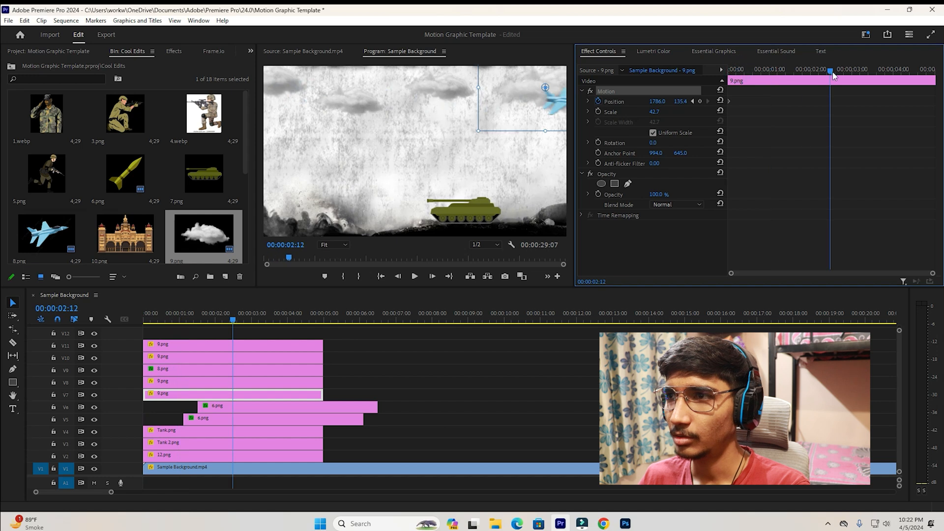
left_click_drag(657, 101, 434, 102)
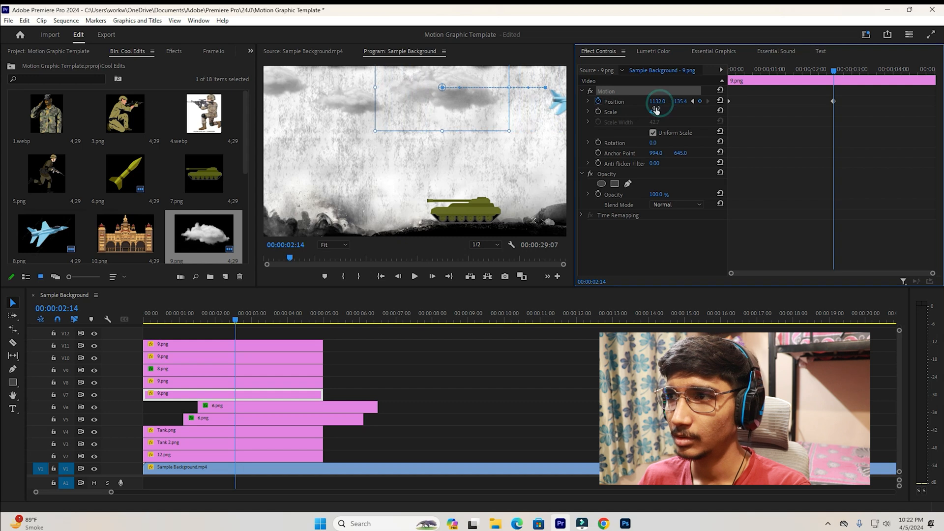
left_click_drag(657, 101, 356, 101)
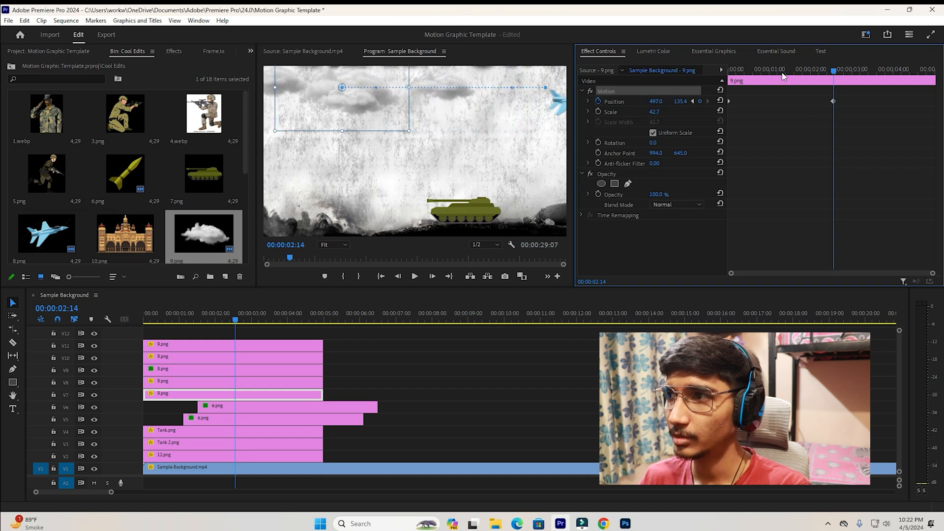
left_click_drag(751, 69, 724, 75)
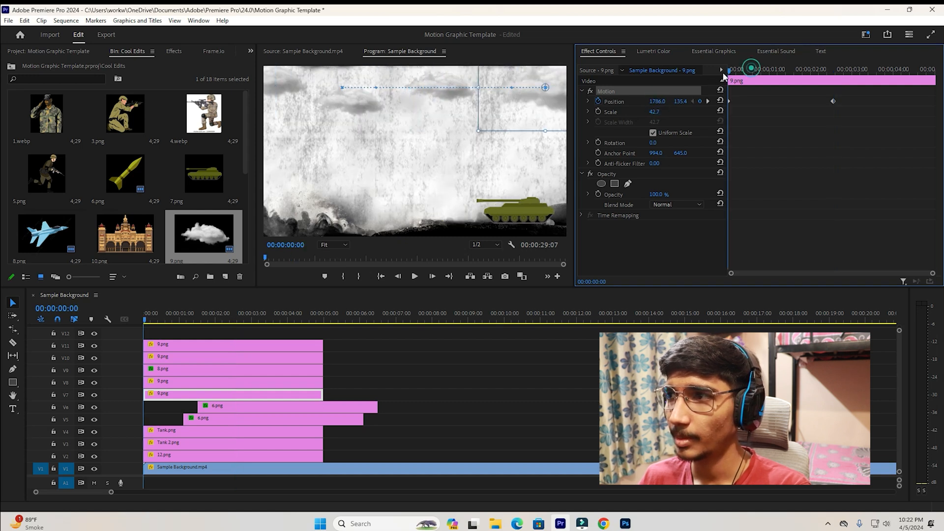
Step: Keyframe the V8 cloud's Position to drift rightward from -9.4, 74.7 at the start until 00:00:02:06
left_click(164, 381)
left_click(597, 101)
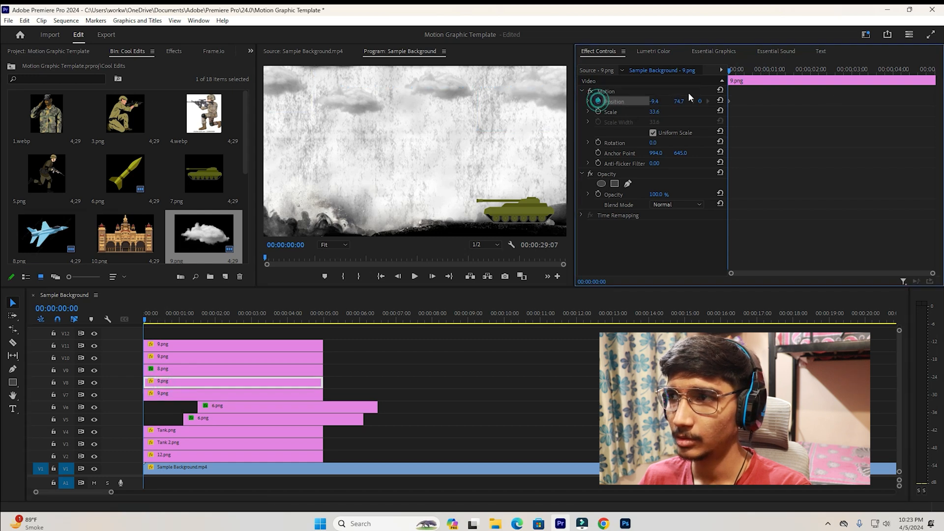
left_click_drag(751, 74, 823, 76)
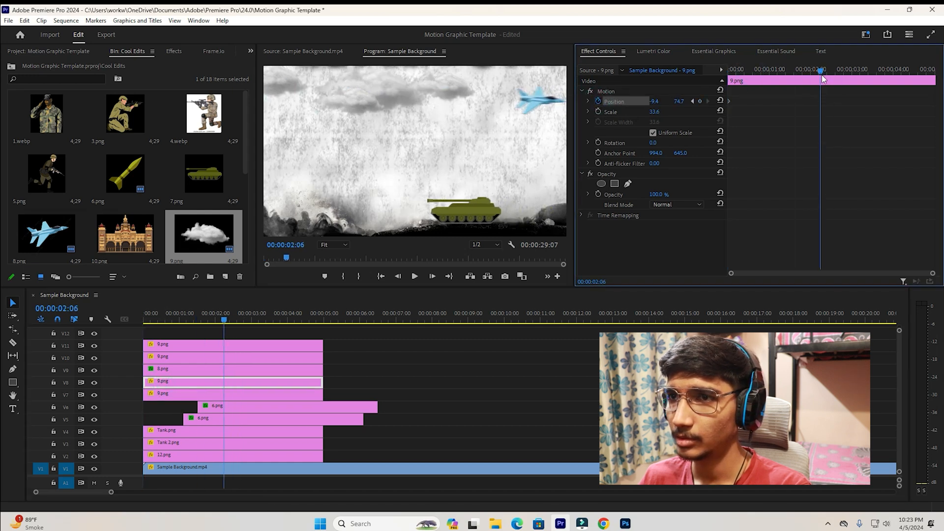
left_click_drag(652, 102, 708, 102)
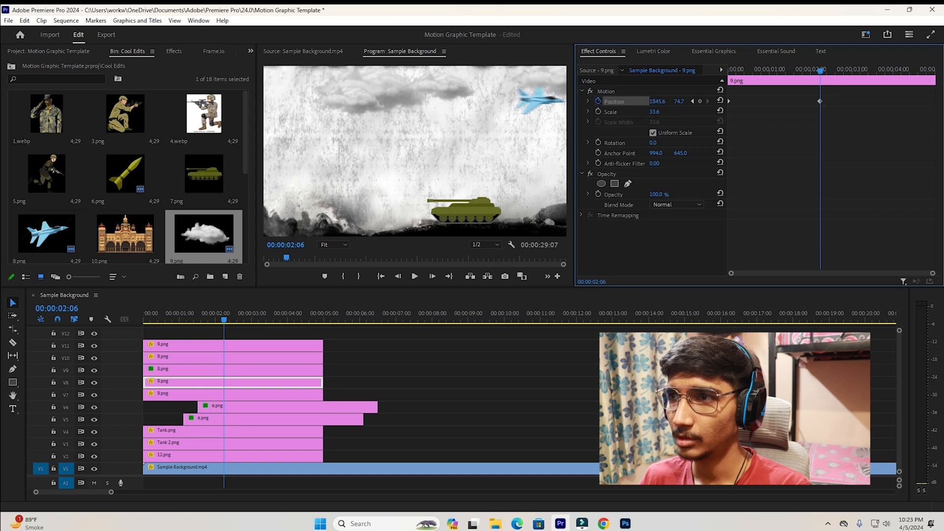
Step: Keyframe the V10 cloud's Position from 529.9, 213.2 at the start to 948.9, 213.2 at 00:00:02:06
left_click(233, 362)
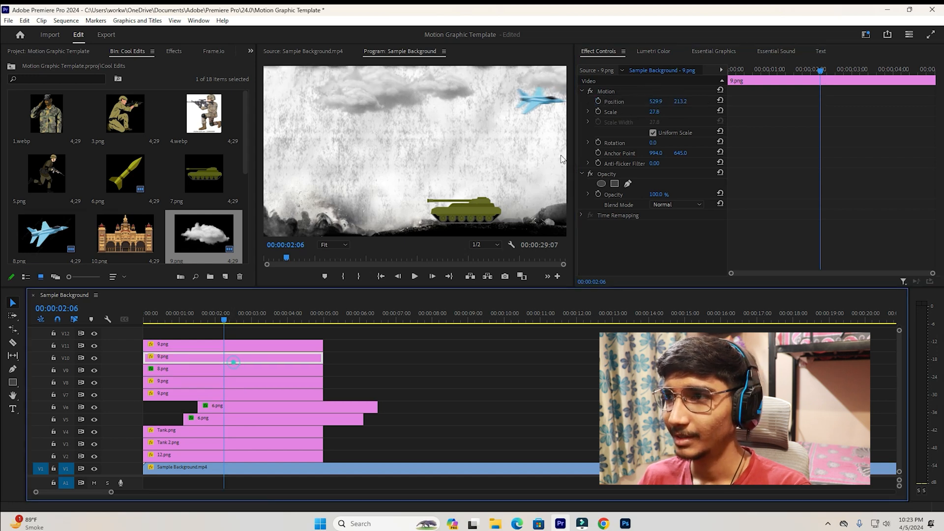
left_click(614, 91)
left_click(597, 101)
left_click(821, 103)
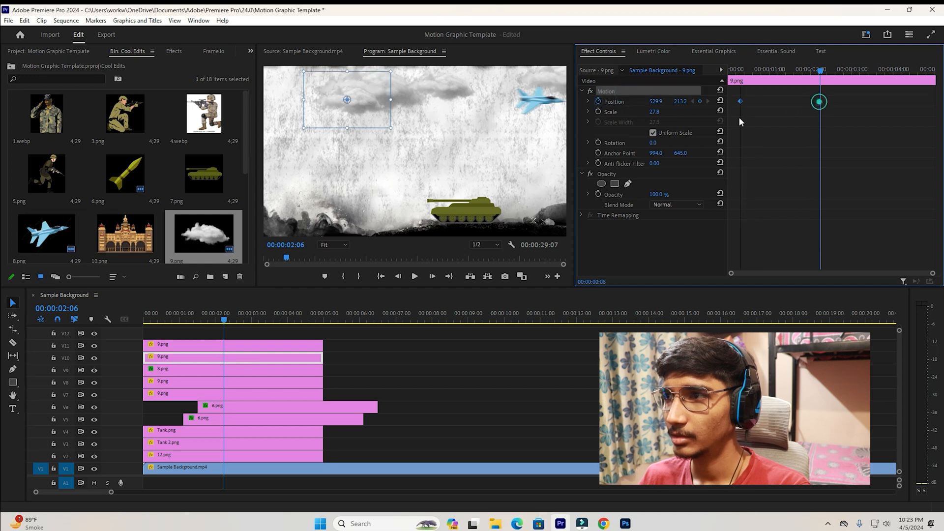
left_click_drag(656, 101, 722, 101)
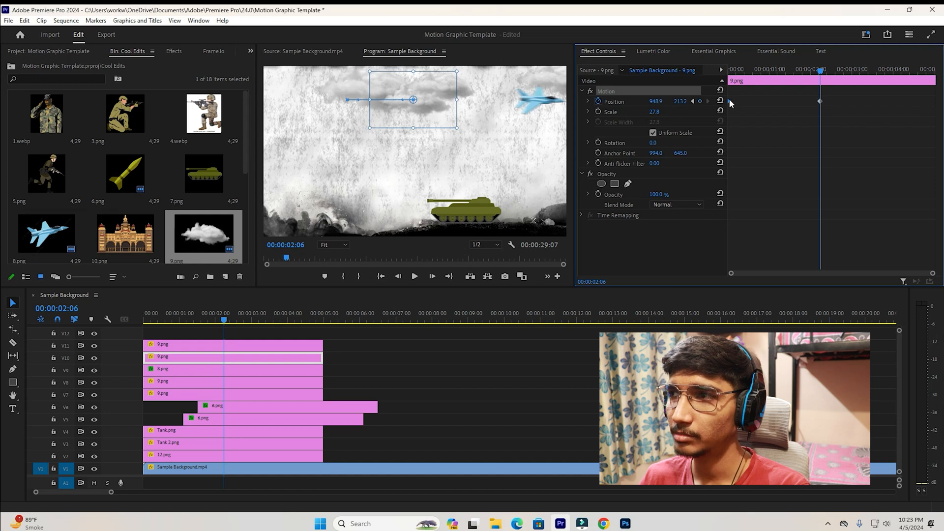
Step: Keyframe the V11 cloud's Position to drift rightward from 1106.5, 121.4 at the start until 00:00:02:22
left_click(255, 348)
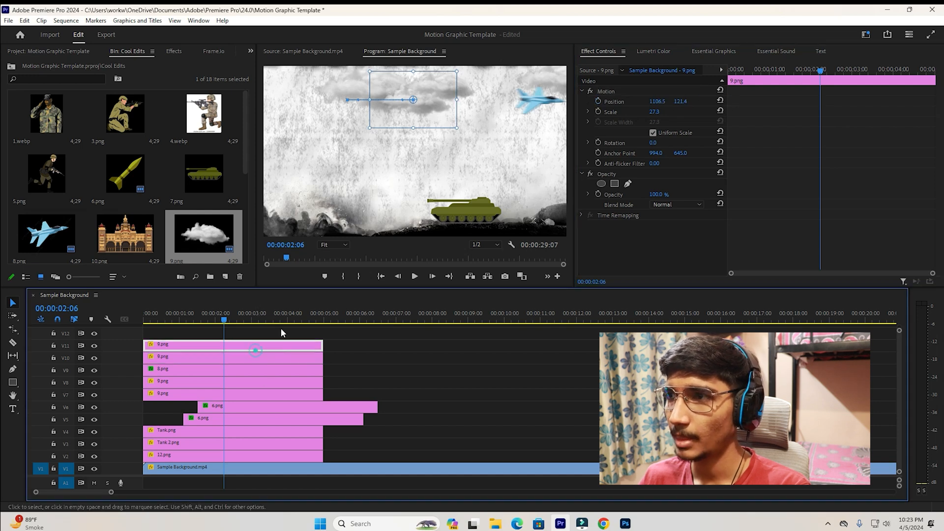
left_click(598, 101)
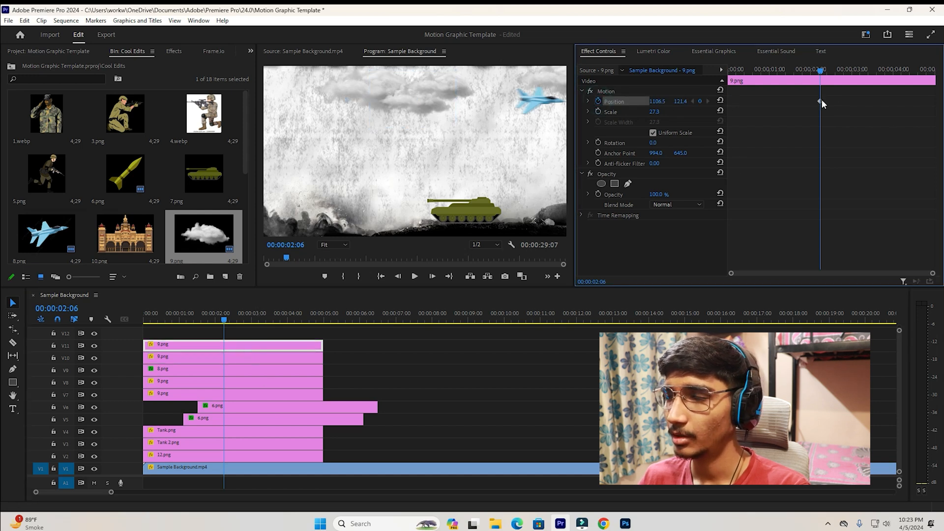
left_click(819, 102)
left_click_drag(825, 73, 846, 73)
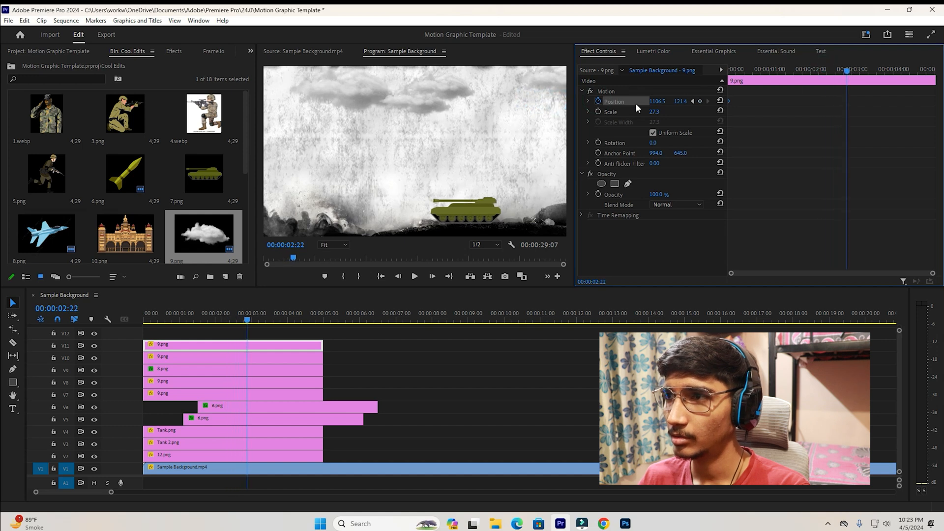
left_click(625, 93)
left_click_drag(446, 85, 478, 85)
Step: Play the sequence from the start to review the speed of the cloud drift
left_click(755, 70)
key("space")
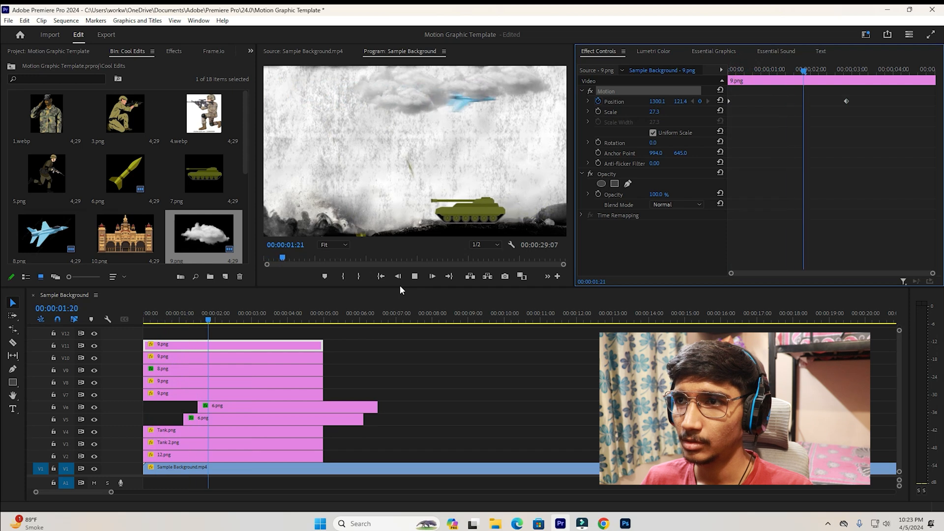
key("space")
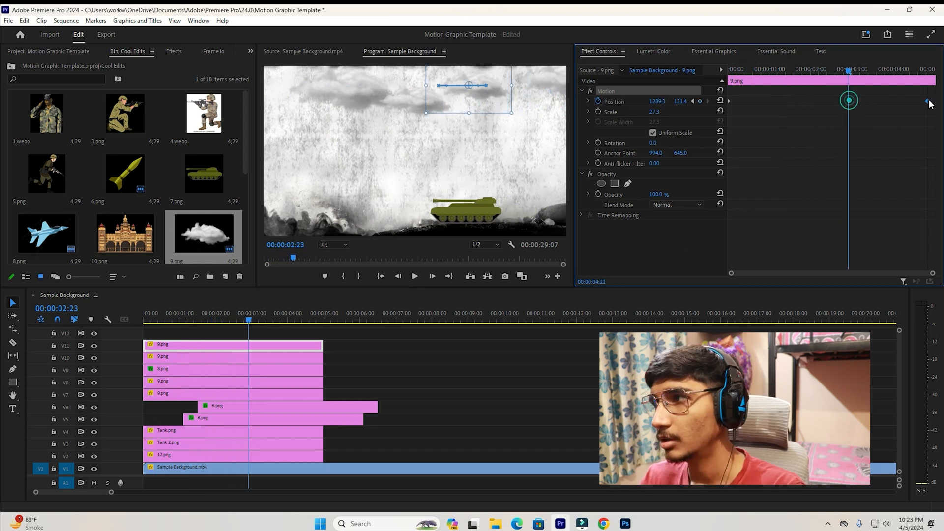
Step: Slow the V10, V8 and V7 clouds by moving each one's ending Position keyframe to the end of its clip
left_click(314, 357)
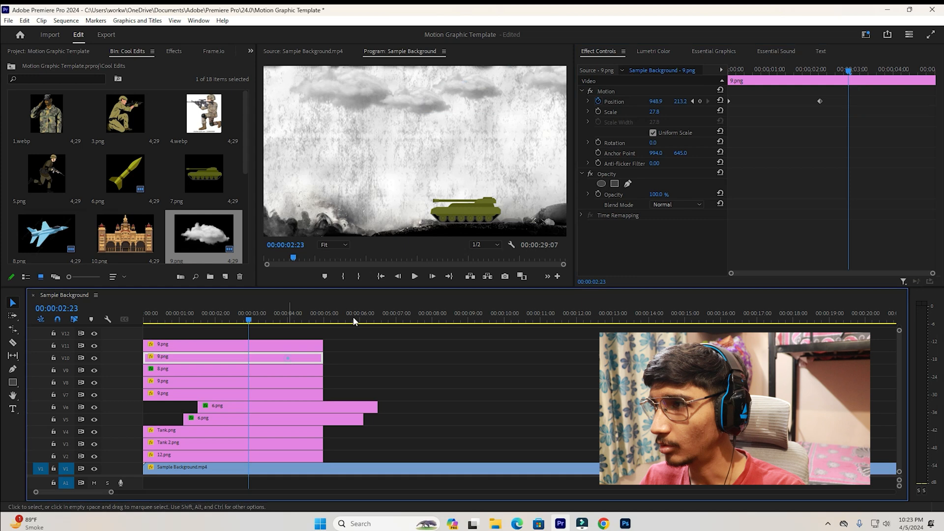
left_click(819, 101)
key("Delete")
left_click(288, 366)
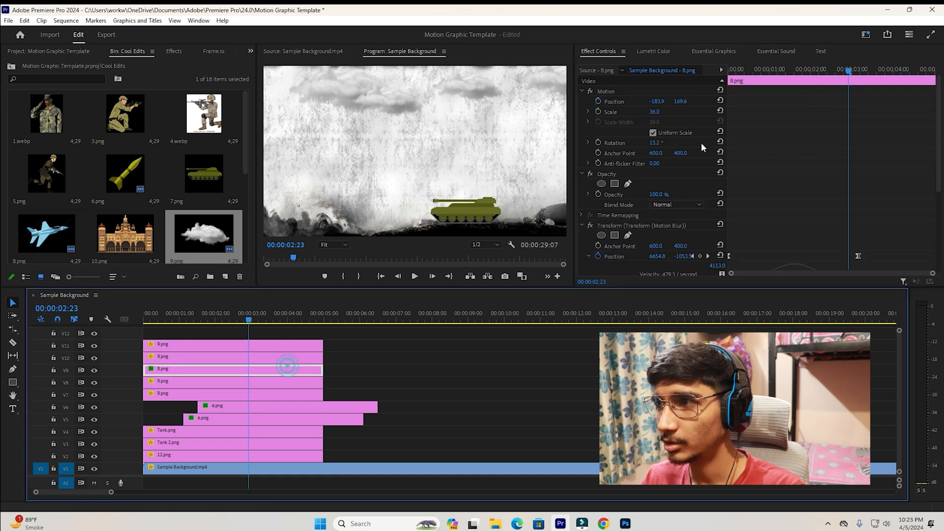
left_click(251, 384)
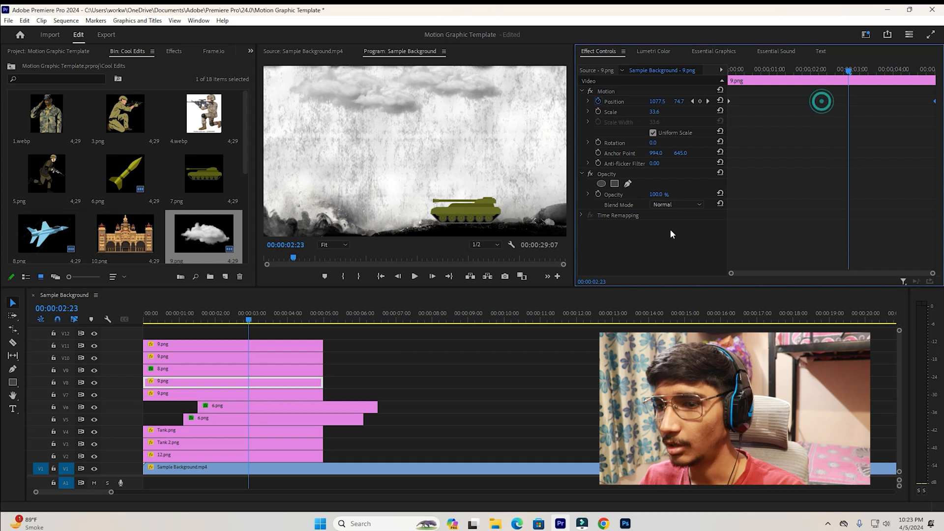
left_click(207, 394)
left_click_drag(832, 102, 883, 105)
Step: Play and scrub the opening seconds repeatedly to review the timing of the clouds, jet and tank
key("Home")
key("space")
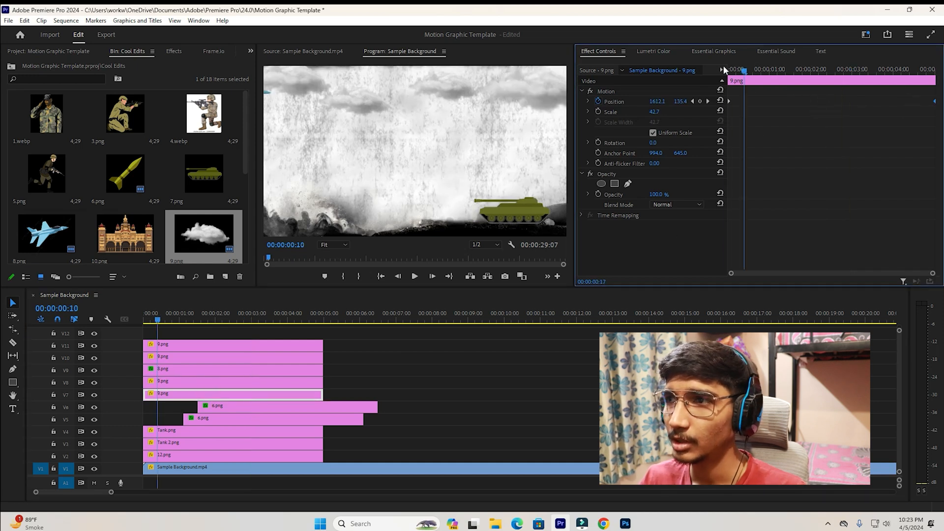
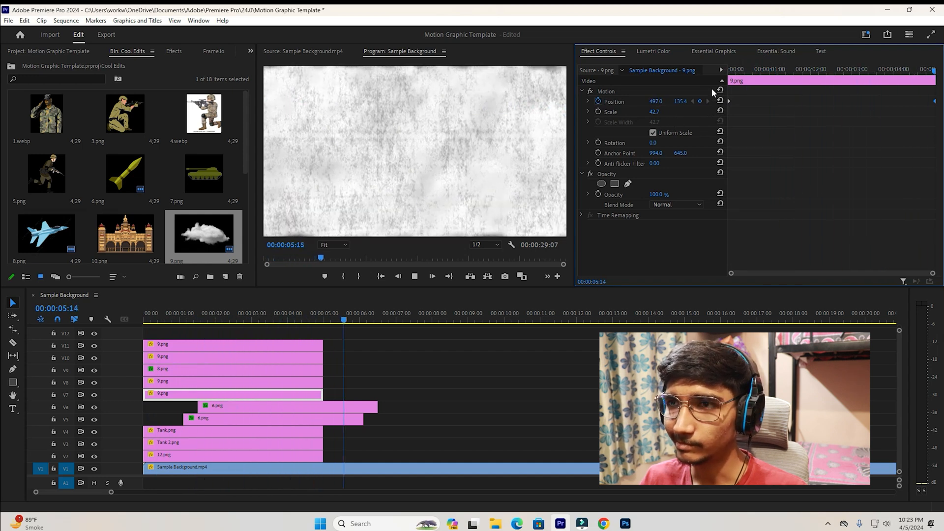
key("space")
left_click(179, 316)
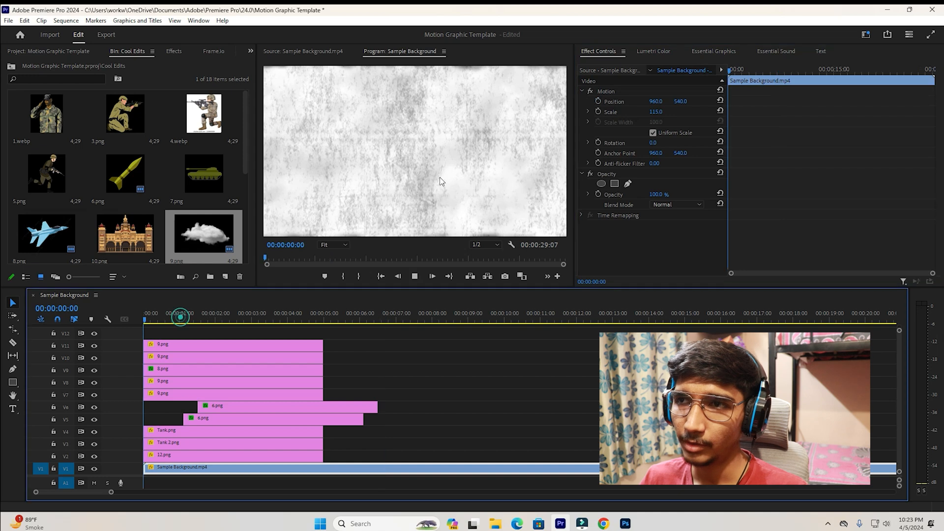
key("space")
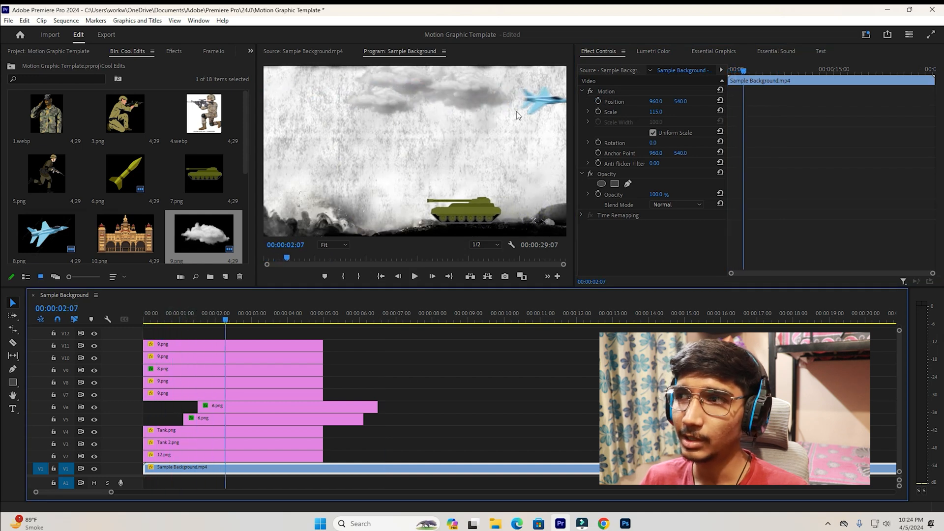
left_click_drag(742, 73, 736, 70)
key("space")
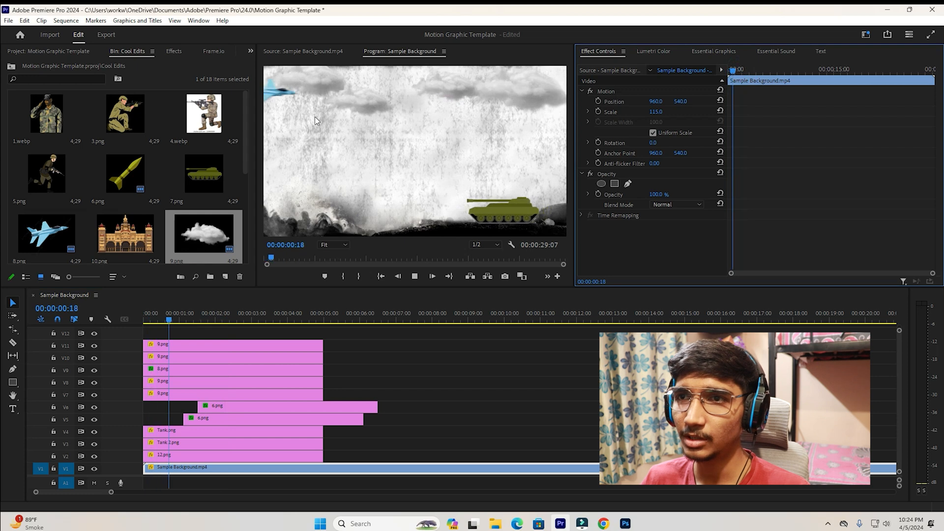
key("space")
left_click_drag(748, 70, 731, 71)
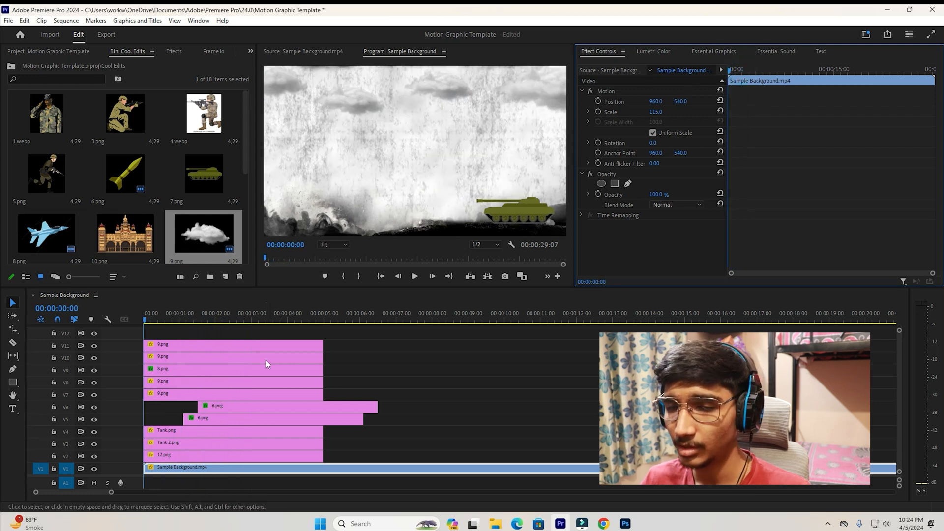
left_click(361, 371)
left_click_drag(149, 319, 169, 319)
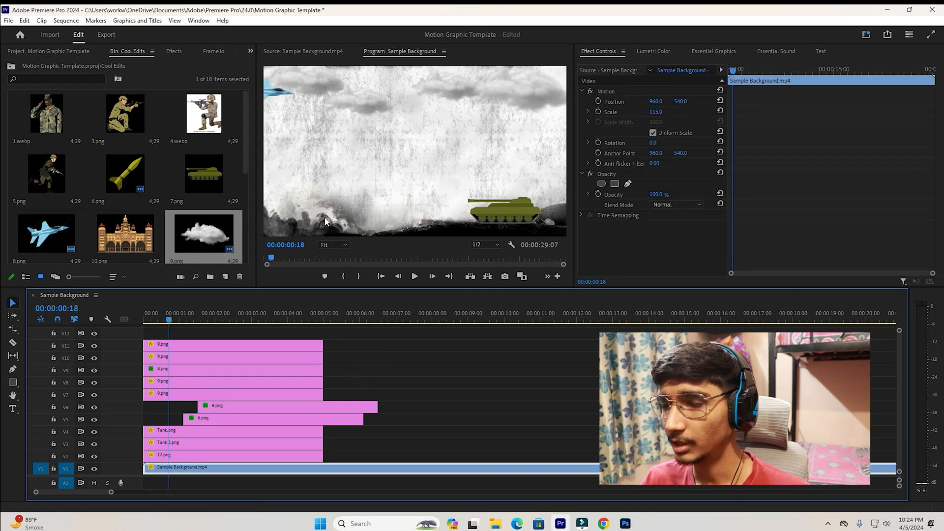
Step: Add the kneeling soldier 3.png on V12 at the sequence start, set its Scale to 21.0 and place it at 564.2, 985.1
left_click_drag(159, 311, 138, 319)
left_click_drag(135, 114, 437, 189)
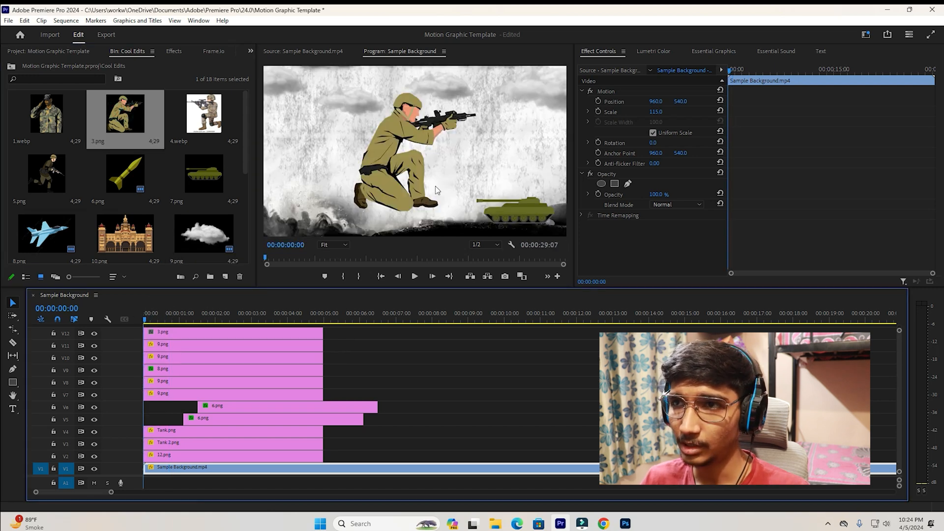
left_click(437, 189)
mouse_move(657, 112)
left_mouse_down()
mouse_move(637, 112)
mouse_move(660, 113)
left_mouse_up()
left_click_drag(416, 153, 361, 230)
key("ctrl+grave")
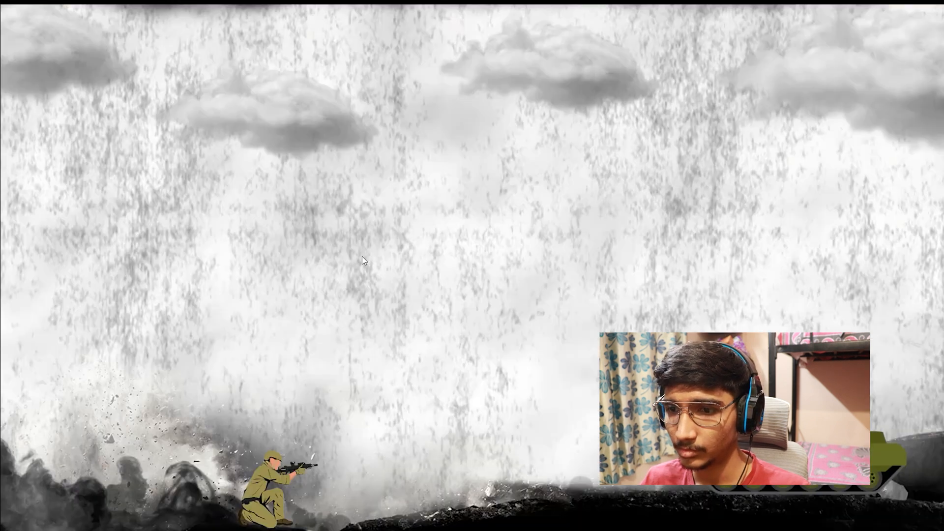
key("ctrl+grave")
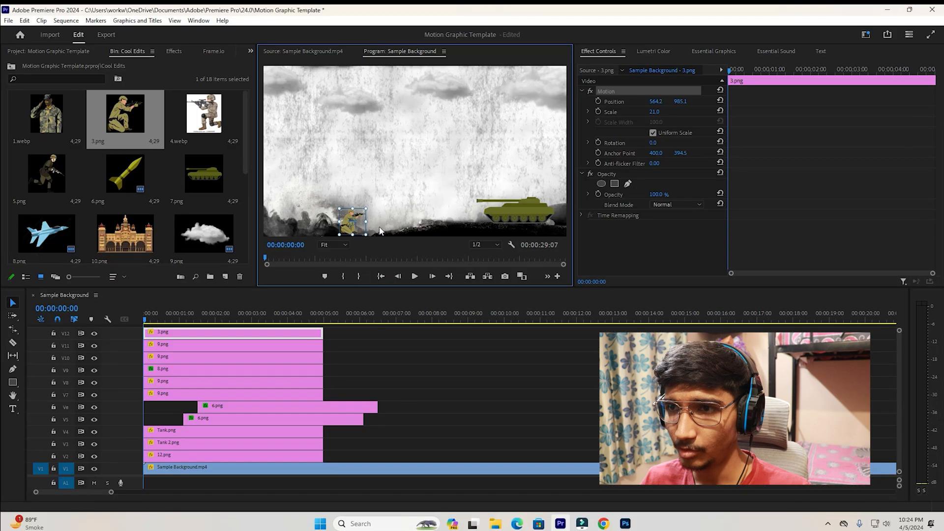
Step: Rotate the V12 soldier to 7.0° and check the composition full screen
left_click(370, 208)
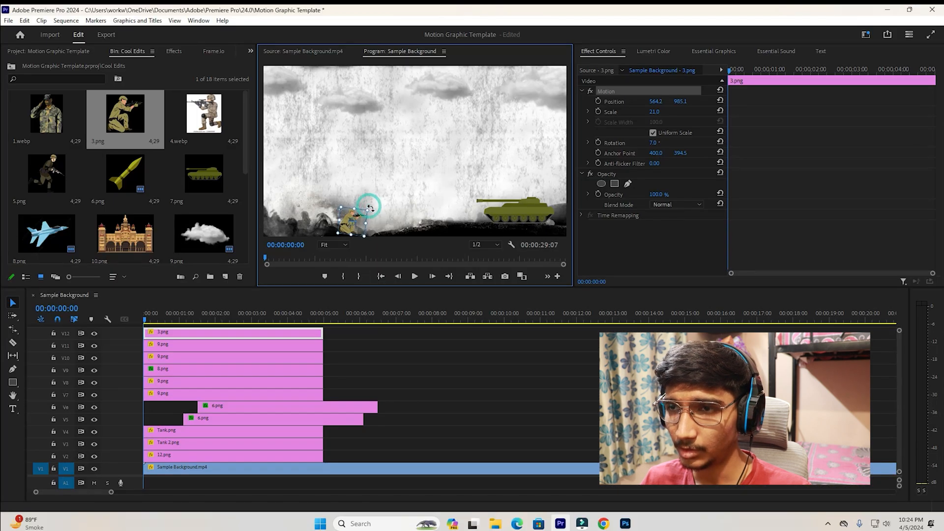
key("ctrl+grave")
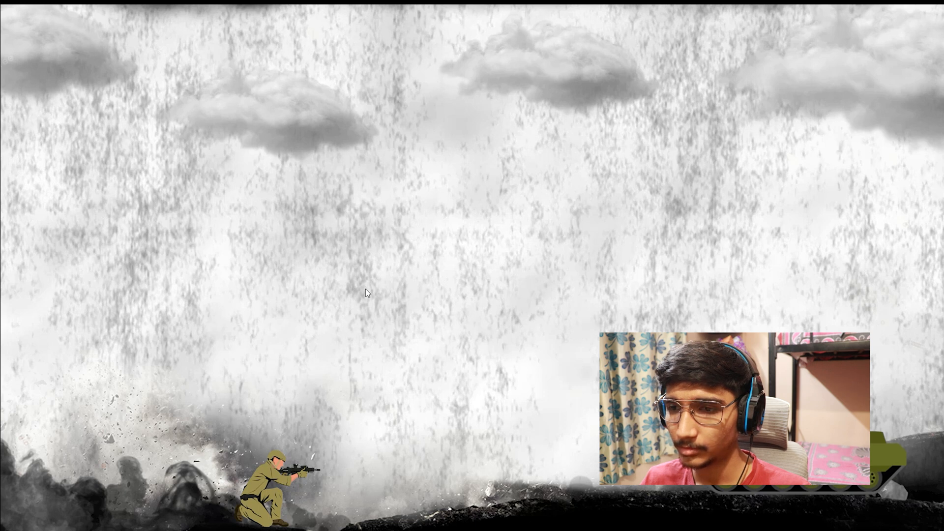
key("Escape")
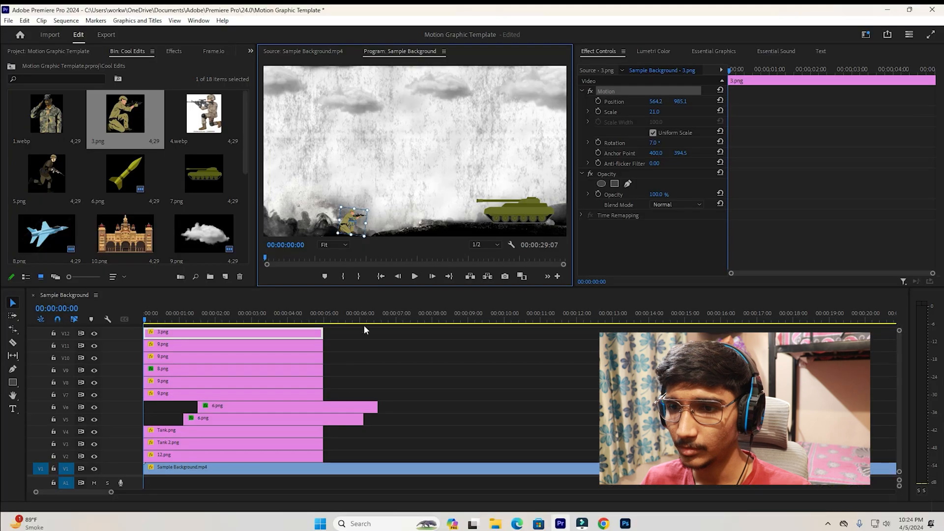
Step: Shift all overlay clips up one track and place the palace image 10.png on V2 at the sequence start
left_click_drag(411, 334, 261, 444)
left_click(451, 409)
left_click_drag(152, 238, 145, 455)
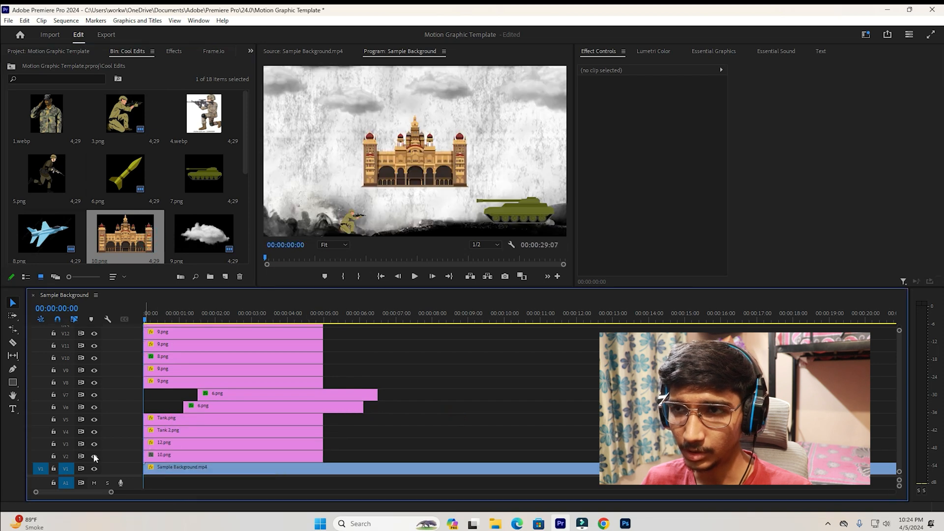
Step: Position the V2 palace at 339.0, 850.0 and set its Scale to 101.0
left_click(215, 453)
left_click(601, 94)
left_click_drag(655, 101, 828, 102)
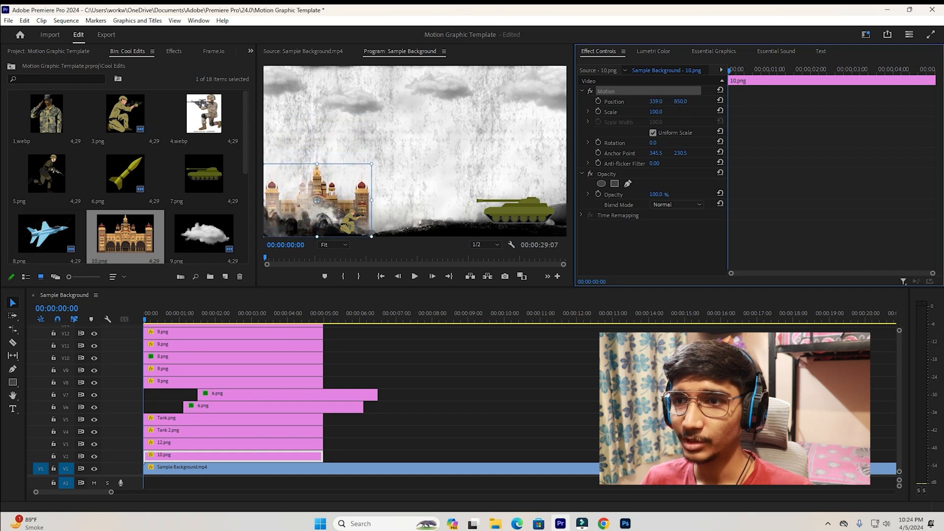
key("ctrl+grave")
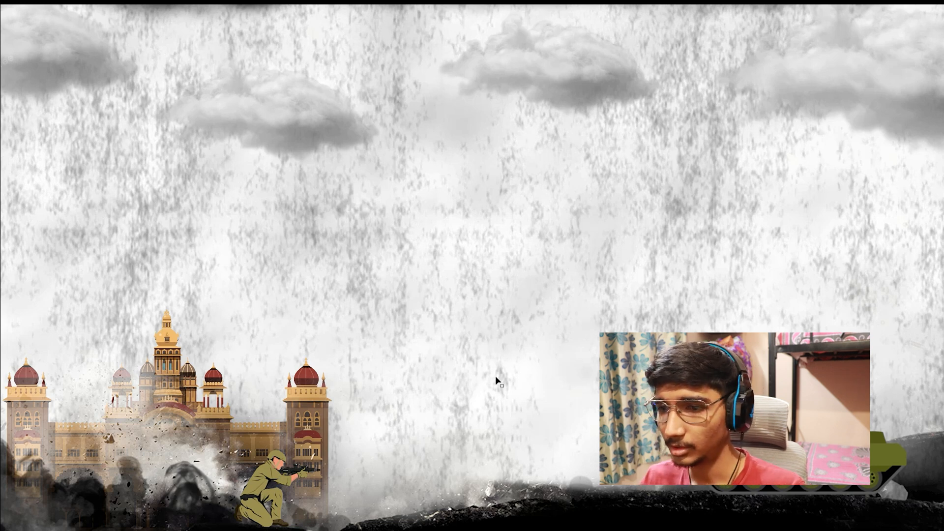
key("ctrl+grave")
left_click_drag(654, 114, 657, 114)
key("ctrl+grave")
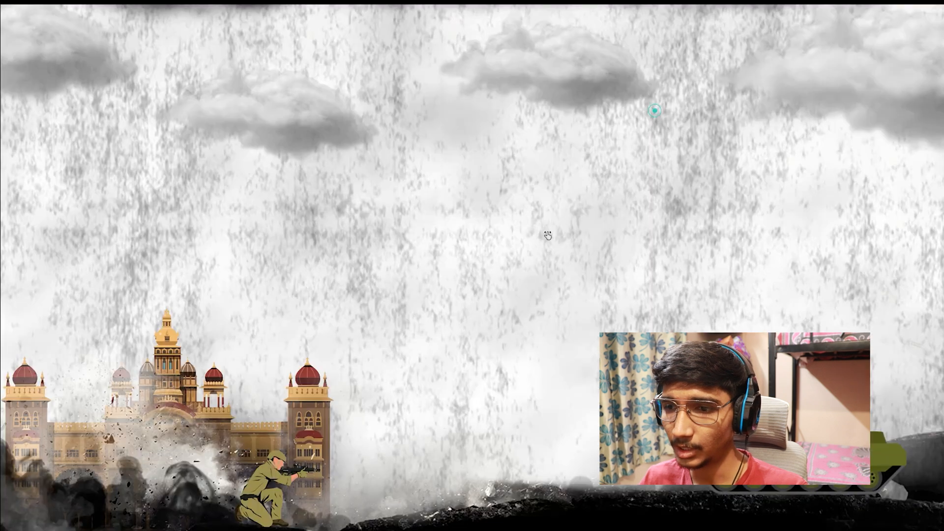
key("ctrl+grave")
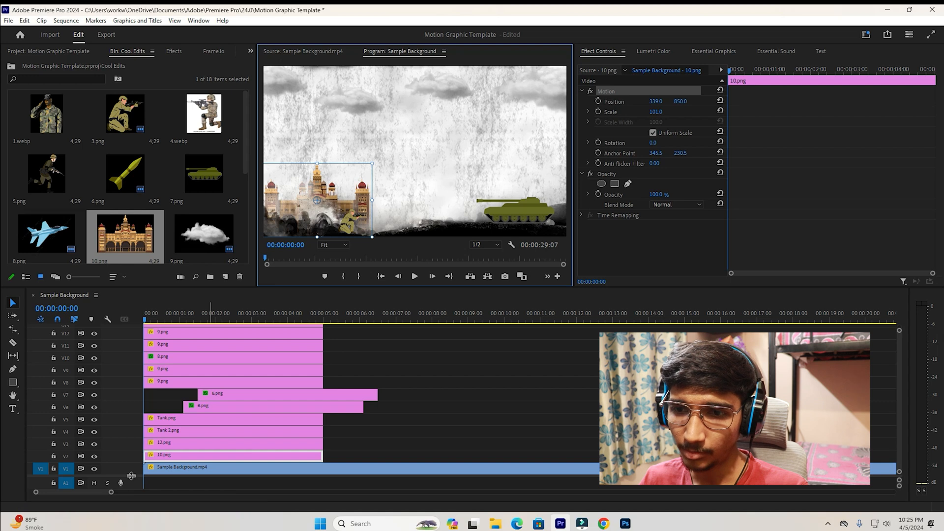
Step: Add a second 3.png soldier on V14 at the start, with Scale 16.6, Rotation -18.4° and Position 766.5, 995.7
scroll(133, 474, "up", 1)
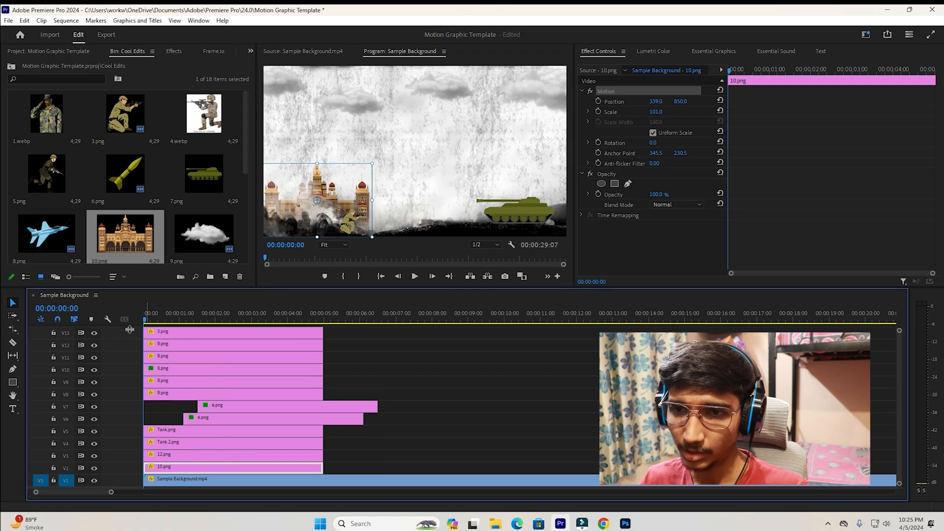
left_click_drag(206, 286, 207, 252)
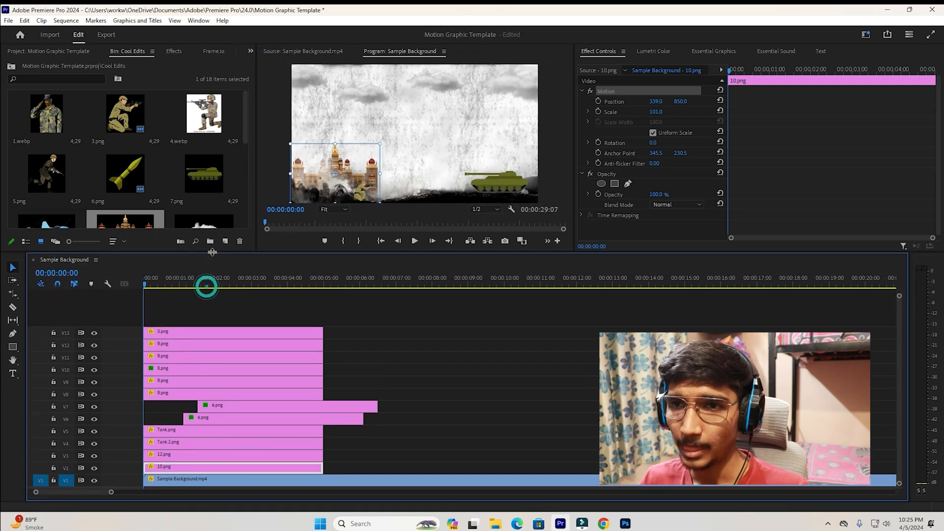
scroll(114, 160, "up", 2)
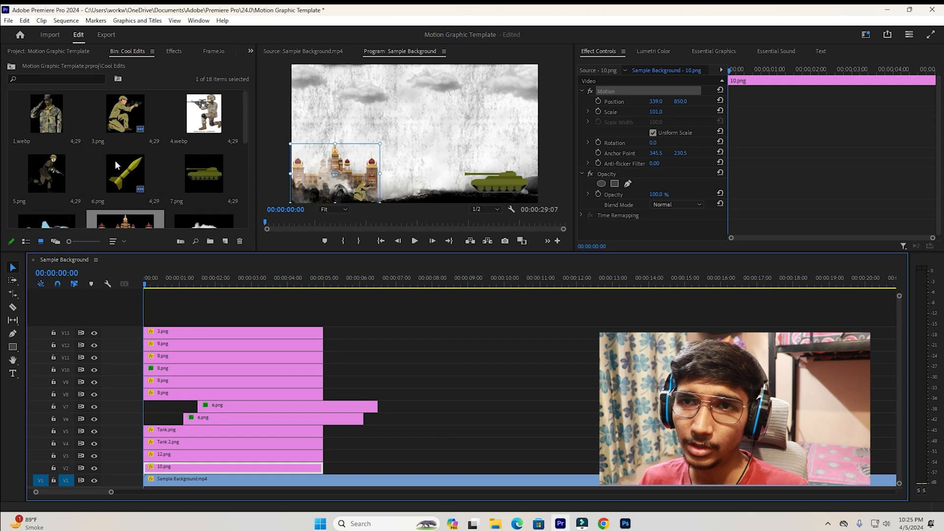
left_click_drag(124, 115, 162, 320)
left_click(446, 134)
left_click_drag(466, 134, 393, 196)
key("ctrl+grave")
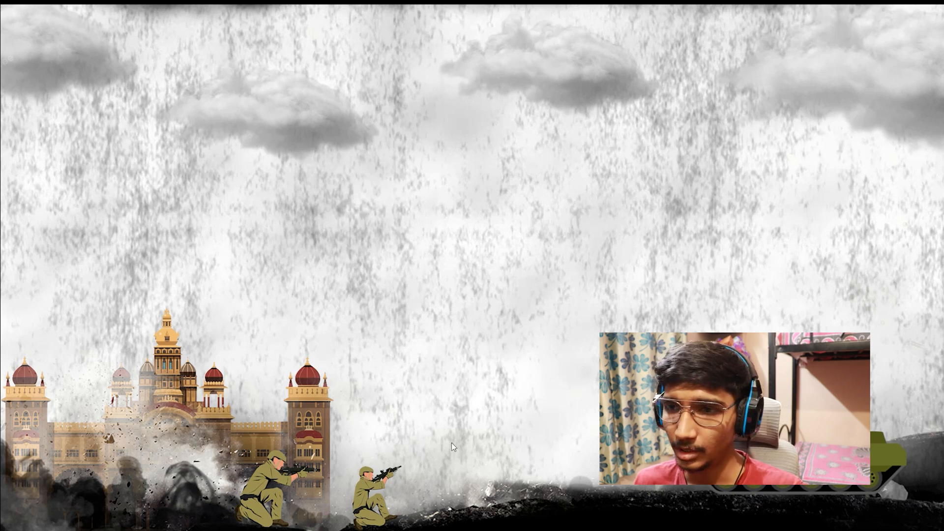
key("ctrl+grave")
key("ctrl+grave")
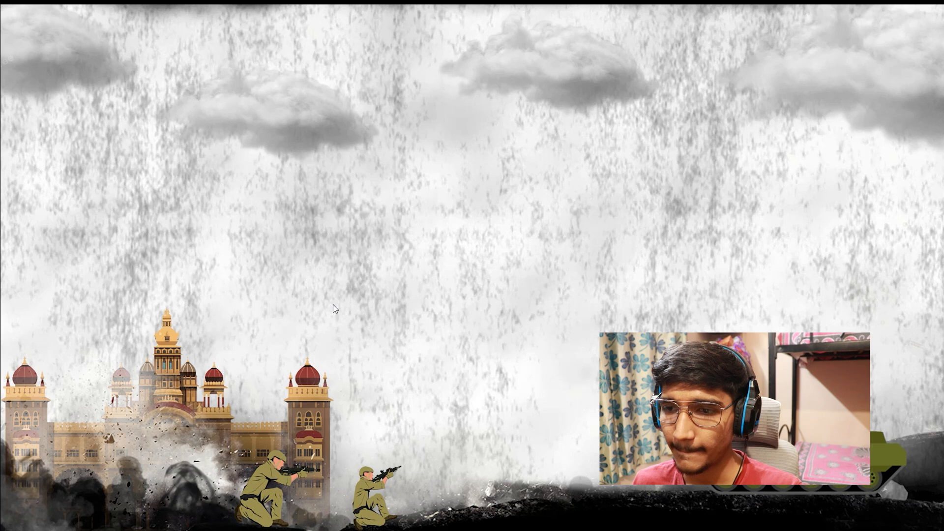
key("ctrl+grave")
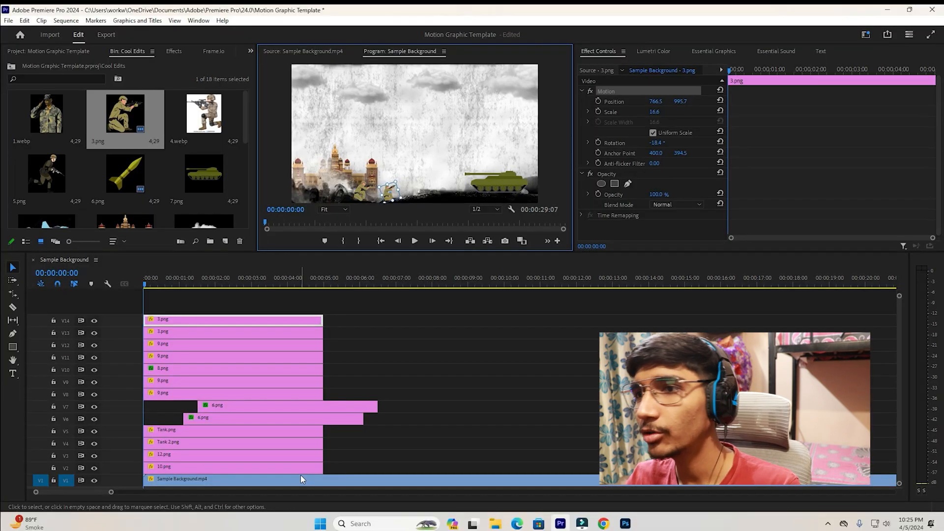
Step: Play the sequence and inspect the palace and both soldiers full screen
key("ctrl+grave")
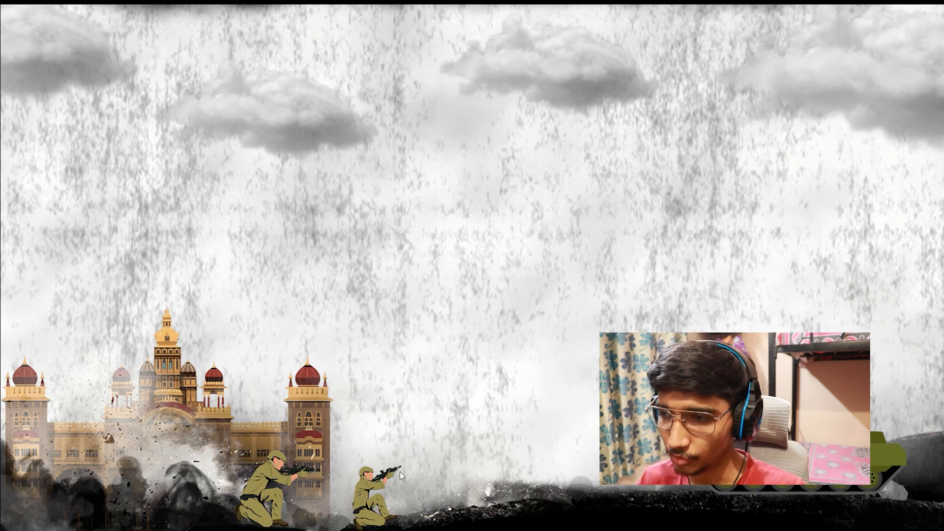
key("Escape")
key("space")
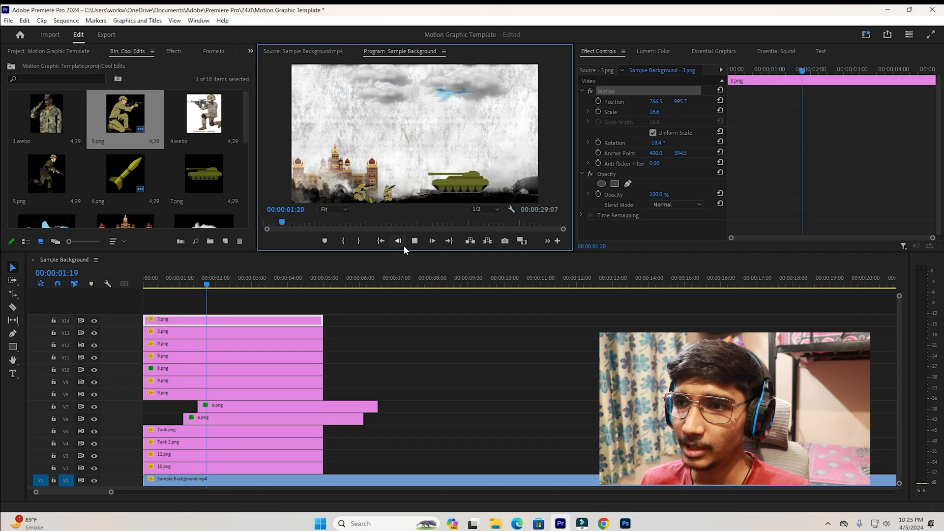
key("space")
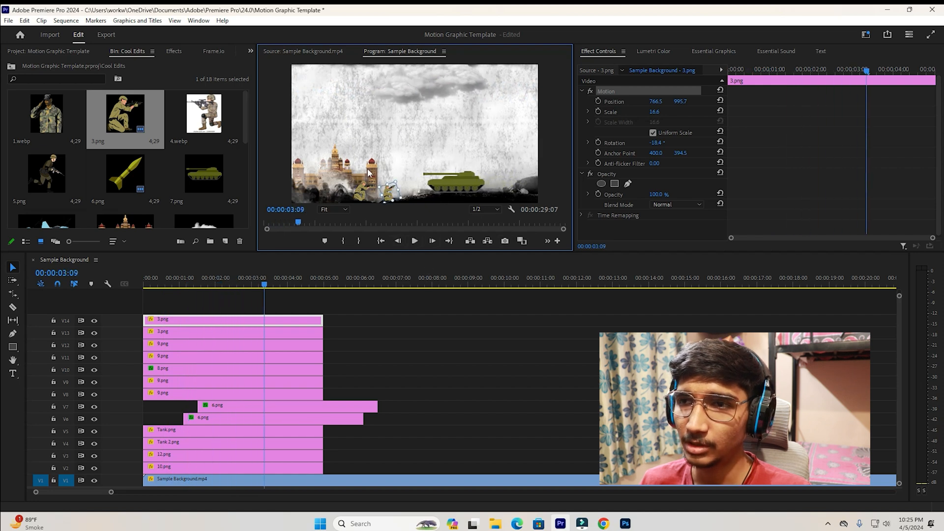
key("ctrl+grave")
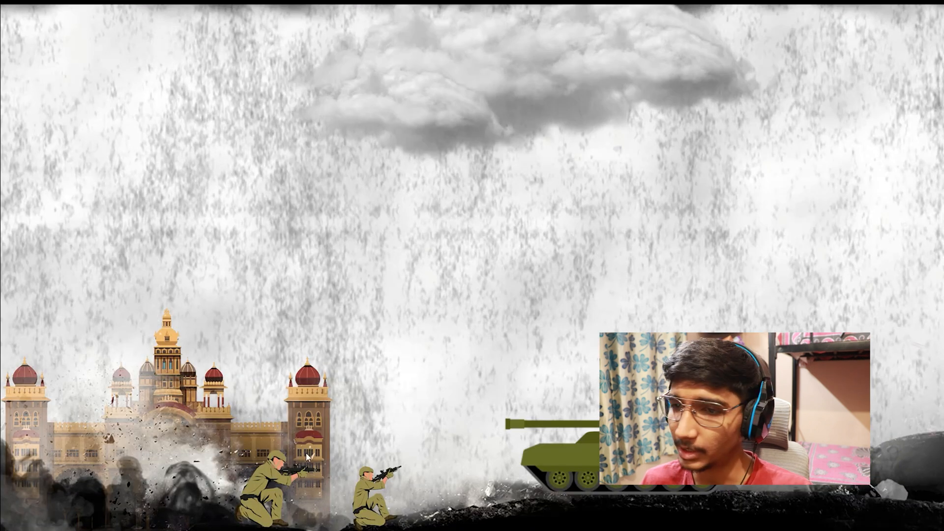
key("ctrl+grave")
Step: Shift all overlay clips up one track and place the mountain image 11.webp on V2 at the sequence start
left_click_drag(223, 283, 103, 296)
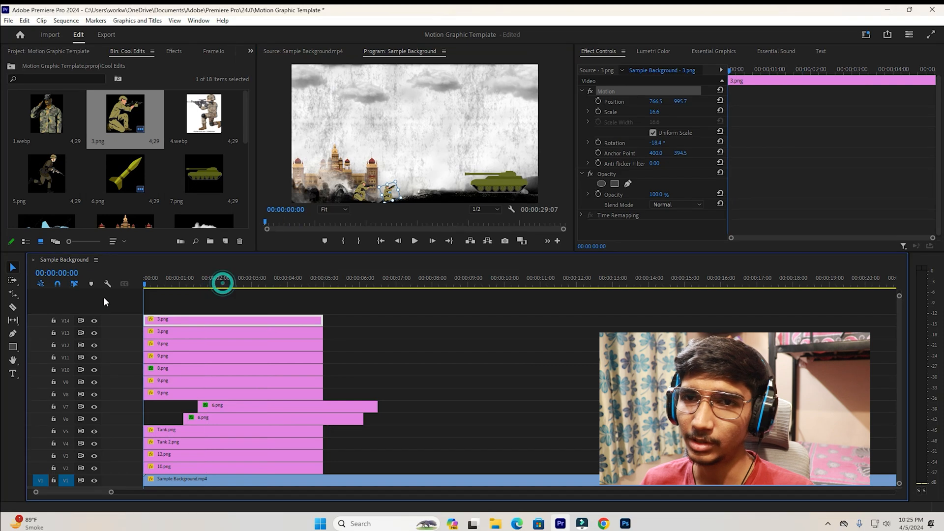
scroll(172, 172, "down", 3)
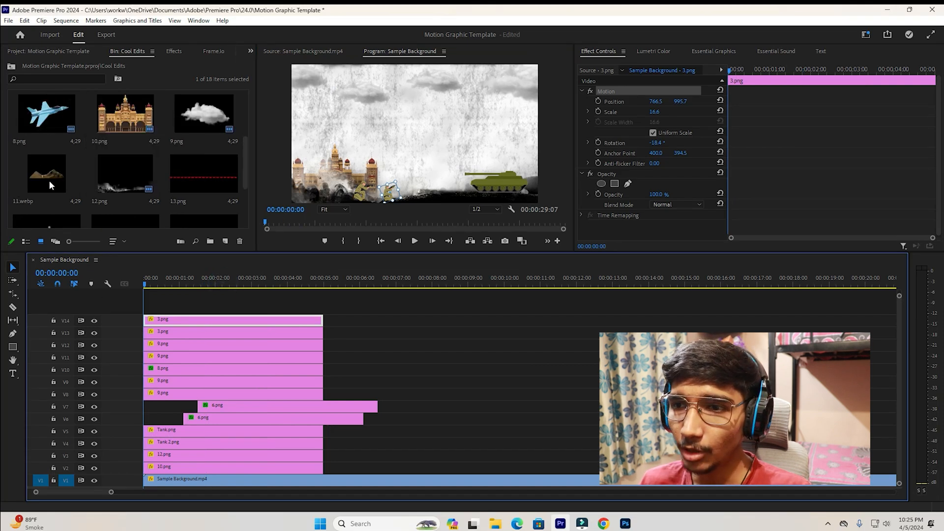
left_click_drag(360, 305, 376, 320)
left_click_drag(320, 353, 221, 453)
left_click(521, 437)
left_click_drag(46, 173, 150, 466)
Step: Scale the V2 mountains to 194.2 and position them at 1193.8, 907.7, between the soldiers and the tank
left_click(249, 468)
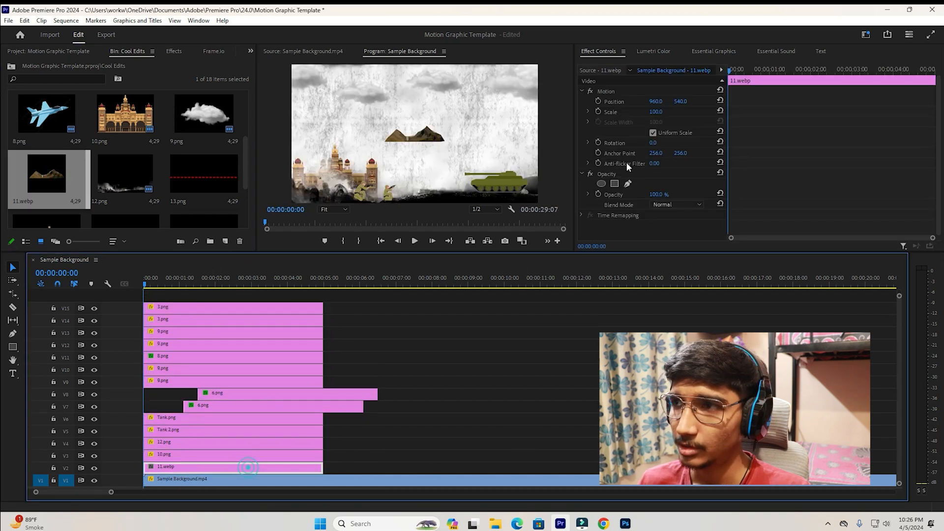
left_click(609, 90)
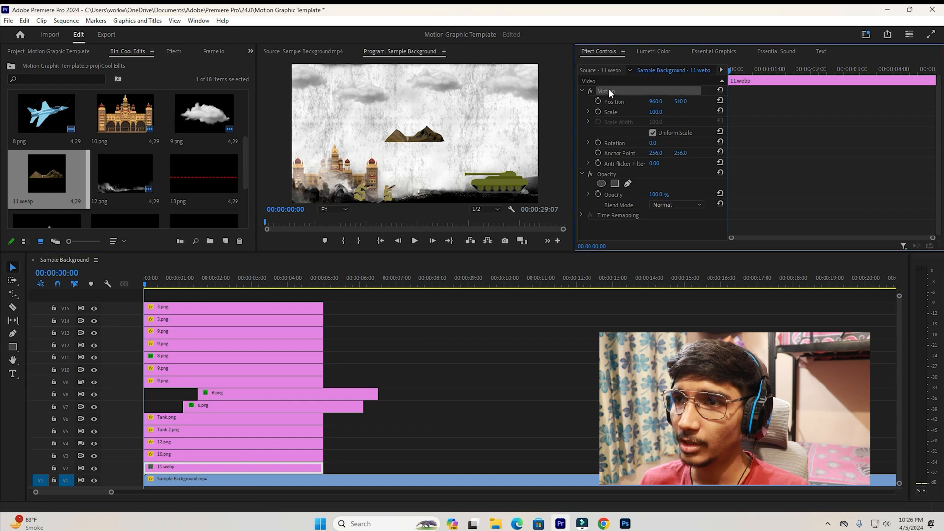
left_click_drag(414, 167, 459, 211)
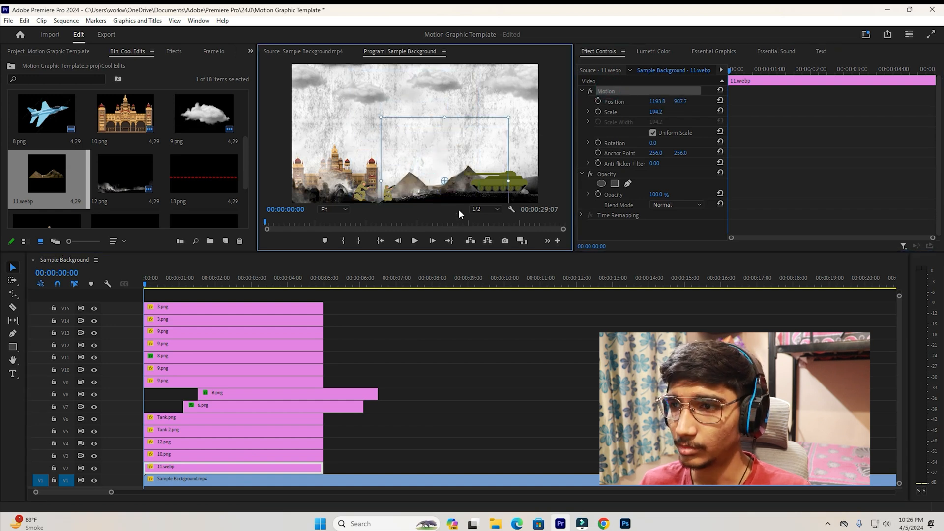
Step: Play the sequence full screen from the start and inspect how the mountains sit behind the soldiers and tank
key("ctrl+grave")
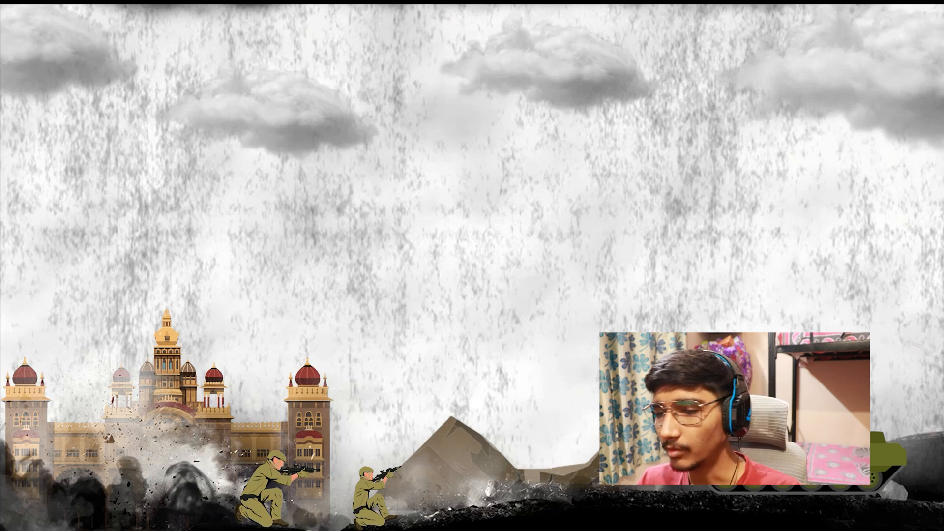
key("ctrl+grave")
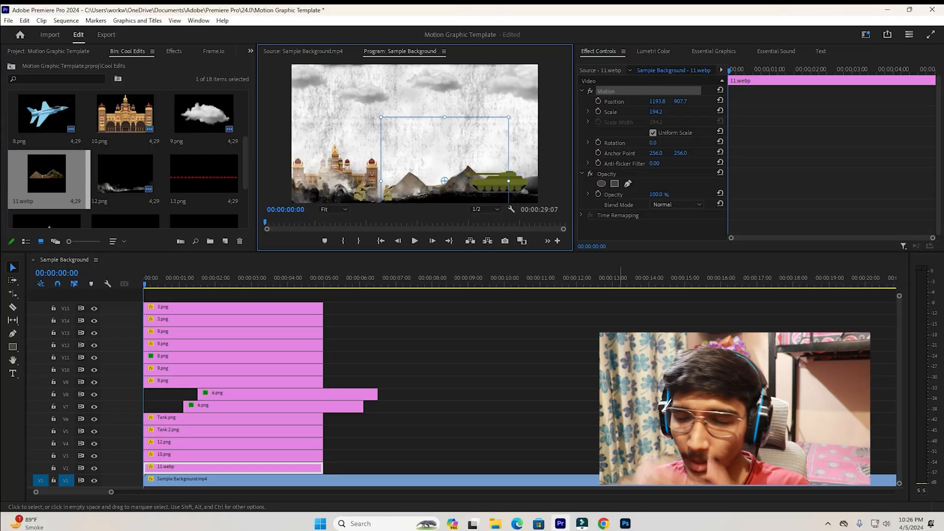
left_click(453, 371)
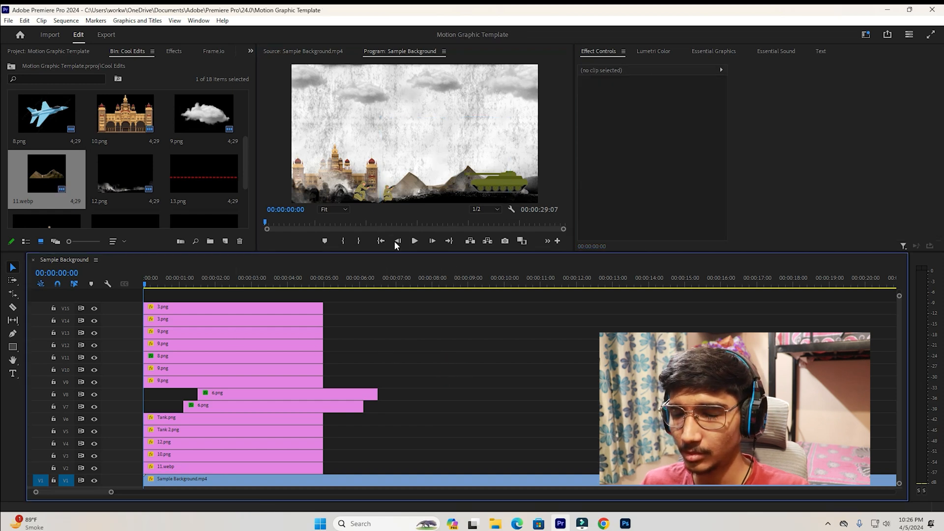
key("ctrl+grave")
key("space")
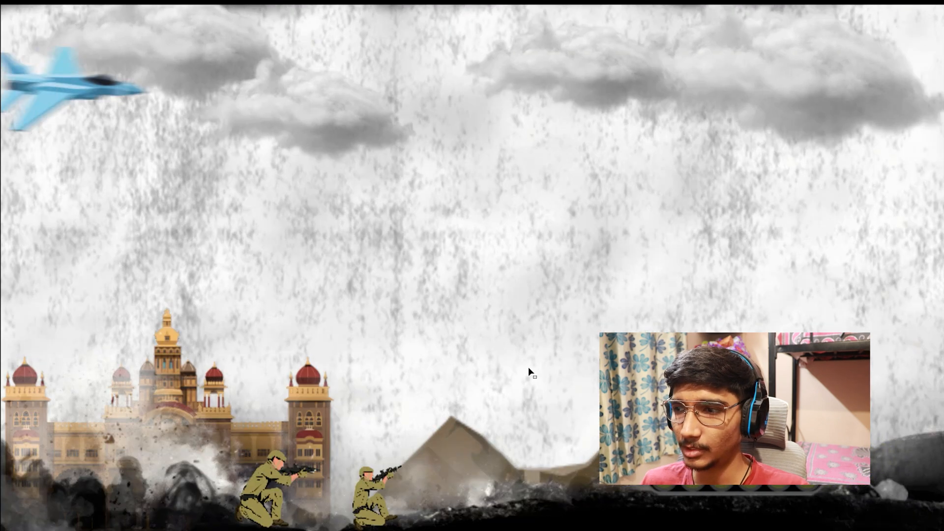
key("Escape")
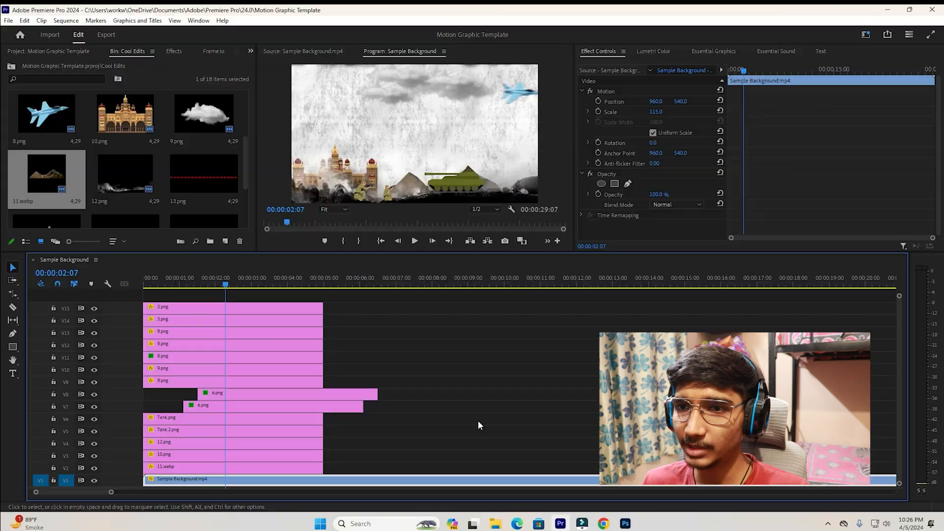
key("Home")
key("ctrl+grave")
key("Escape")
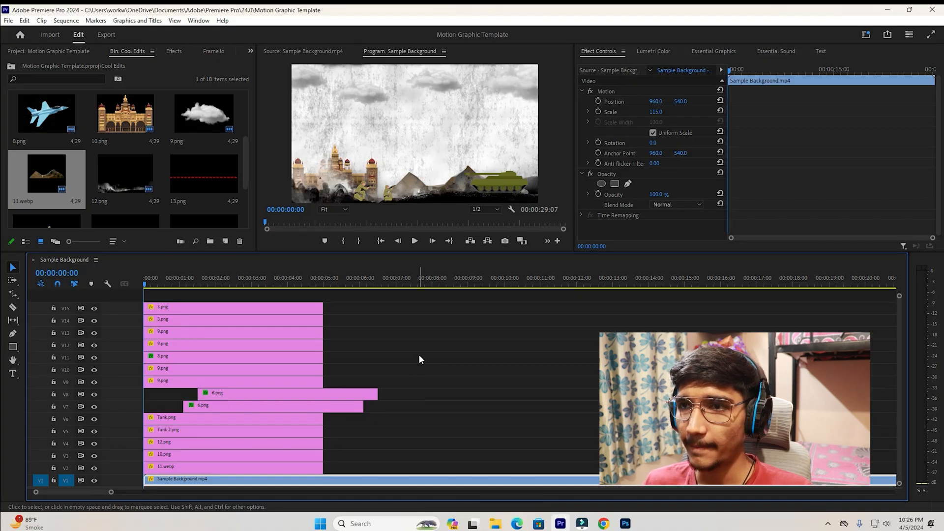
key("ctrl+grave")
key("space")
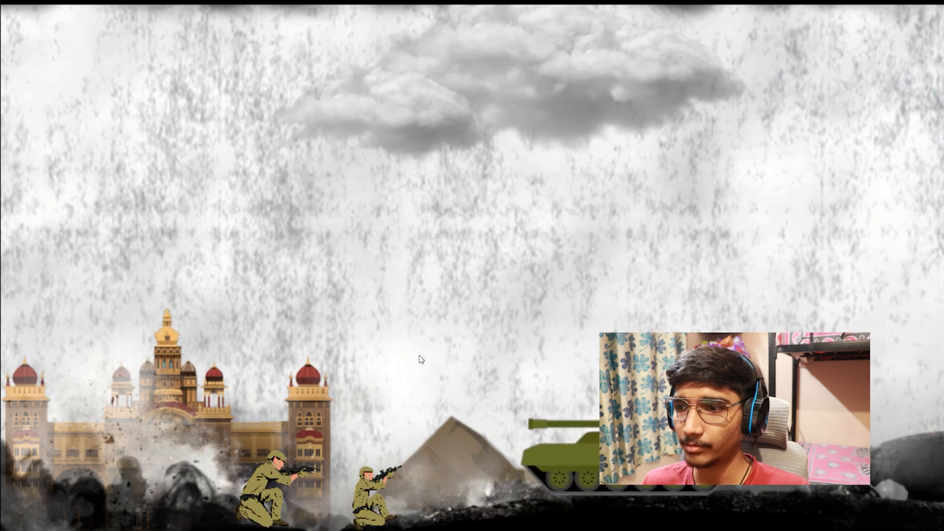
key("space")
key("ctrl+grave")
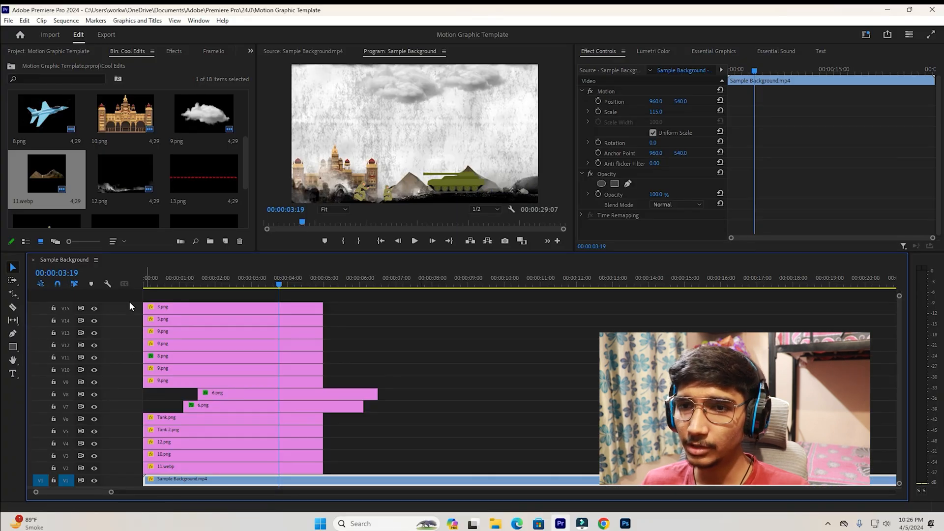
key("Up")
key("ctrl+grave")
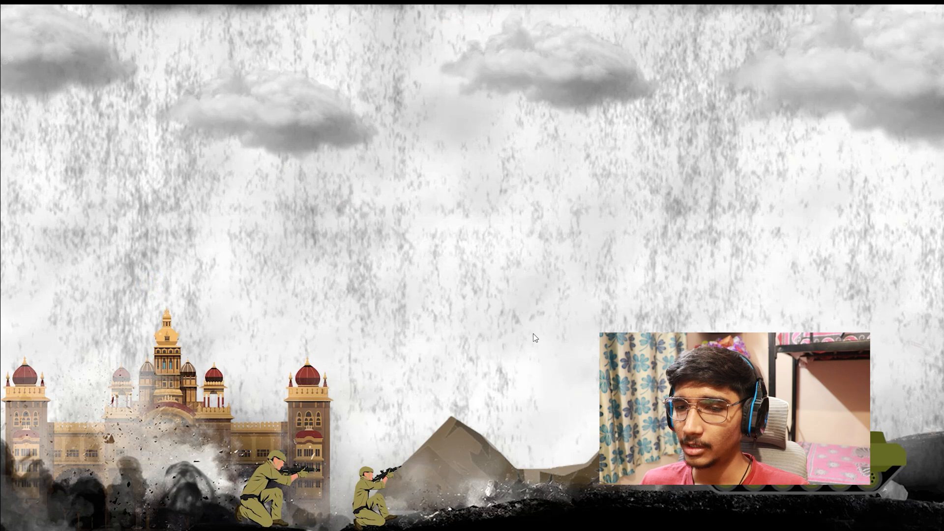
key("ctrl+grave")
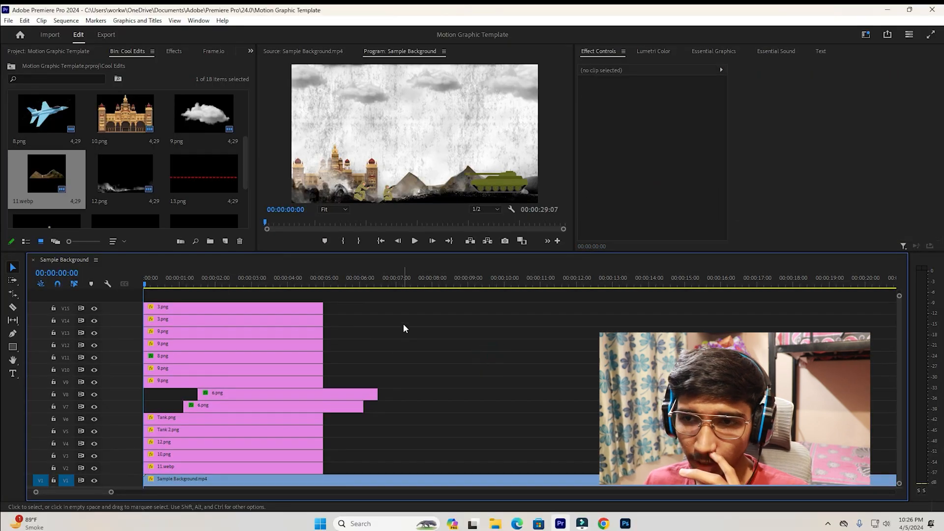
Step: Nest all overlay clips above the background video into one sequence, keeping the suggested name
left_click_drag(403, 315, 242, 438)
right_click(241, 438)
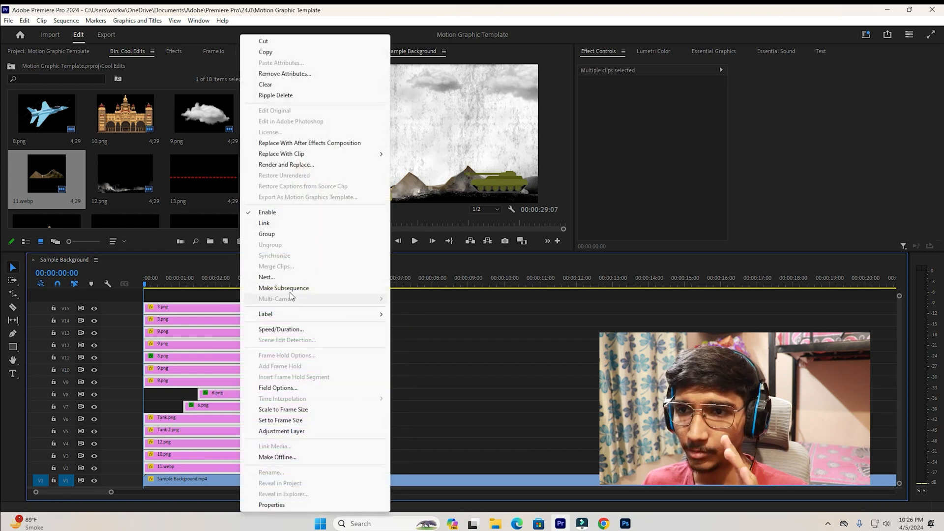
left_click(287, 277)
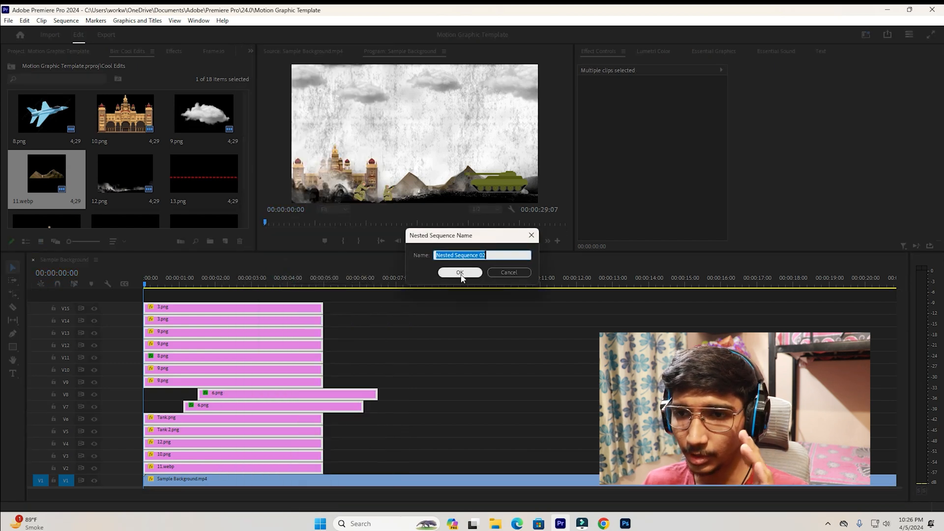
left_click(460, 273)
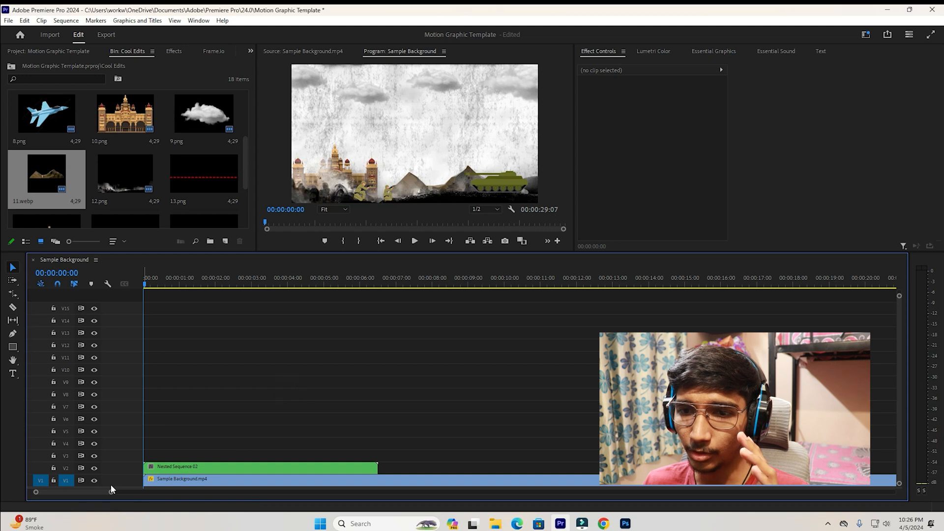
Step: Create an adjustment layer and place it on V3 above the nested sequence, starting at the sequence start
left_click_drag(127, 487, 128, 442)
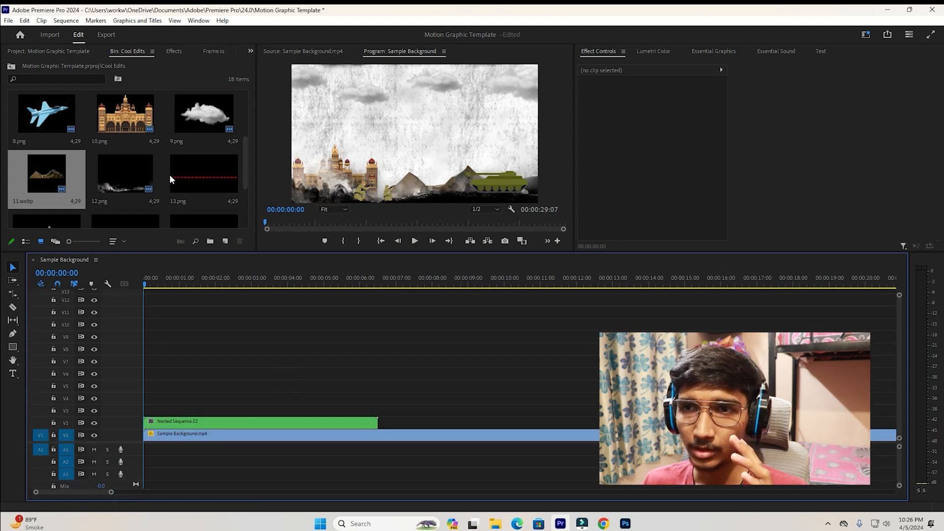
scroll(168, 190, "down", 3)
left_click(225, 241)
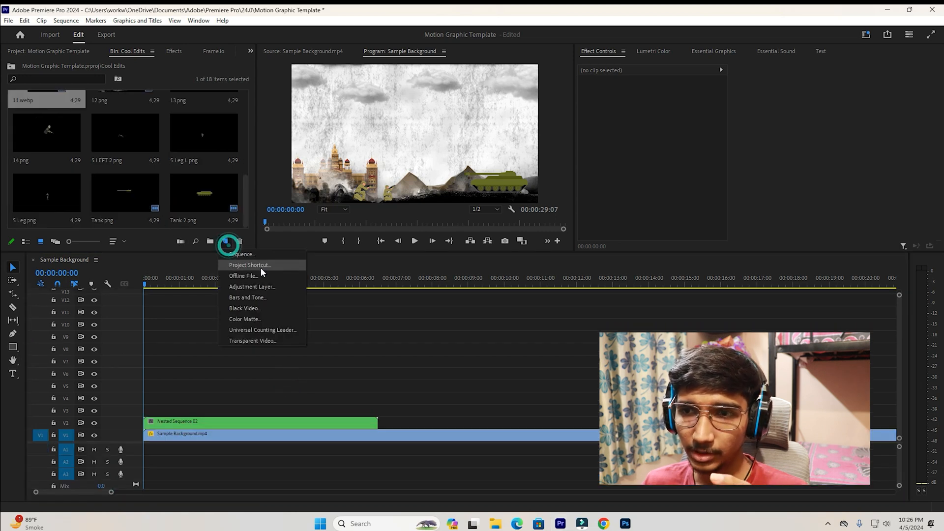
left_click(249, 293)
left_click(487, 300)
left_click_drag(64, 200, 149, 418)
key("ctrl+z")
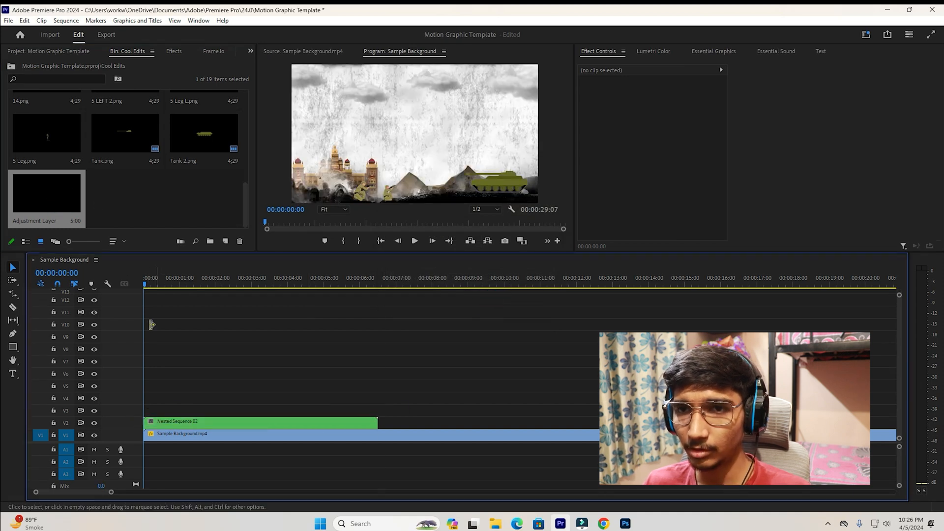
left_click_drag(54, 211, 157, 409)
left_click(244, 409)
Step: Apply the Transform (Motion Blur) preset to the adjustment layer on V3
left_click(173, 51)
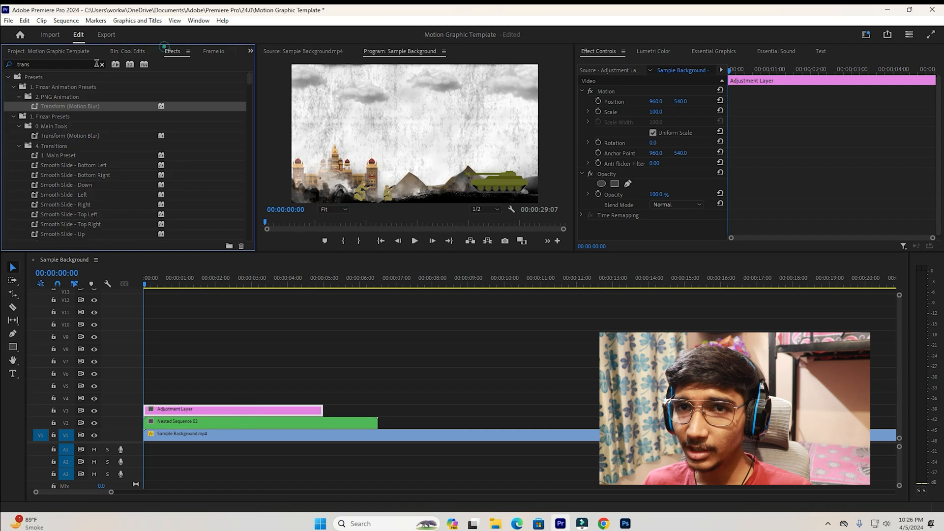
left_click_drag(77, 107, 203, 409)
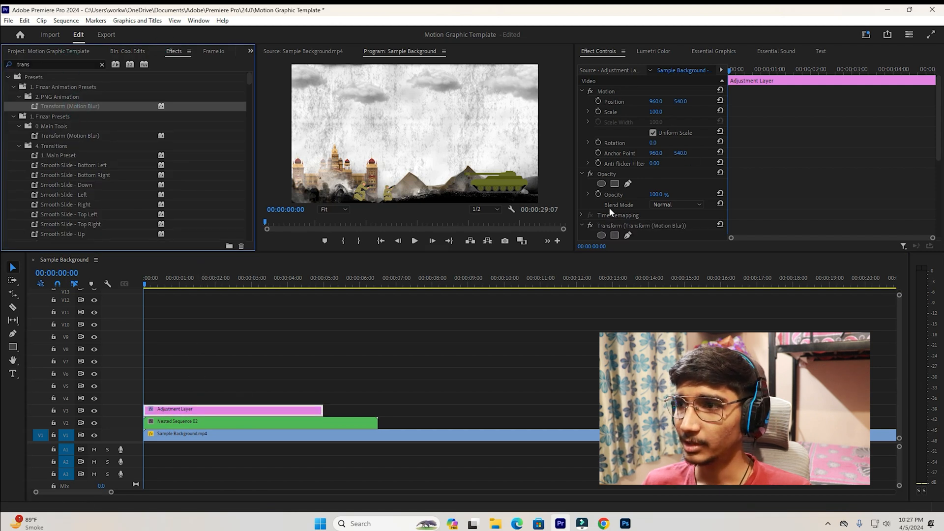
scroll(609, 211, "down", 2)
left_click(621, 175)
Step: Set the adjustment layer's Transform Position to 2262.0, -204.0 and Scale Height to 237.0, and keyframe both at the sequence start
left_click(52, 52)
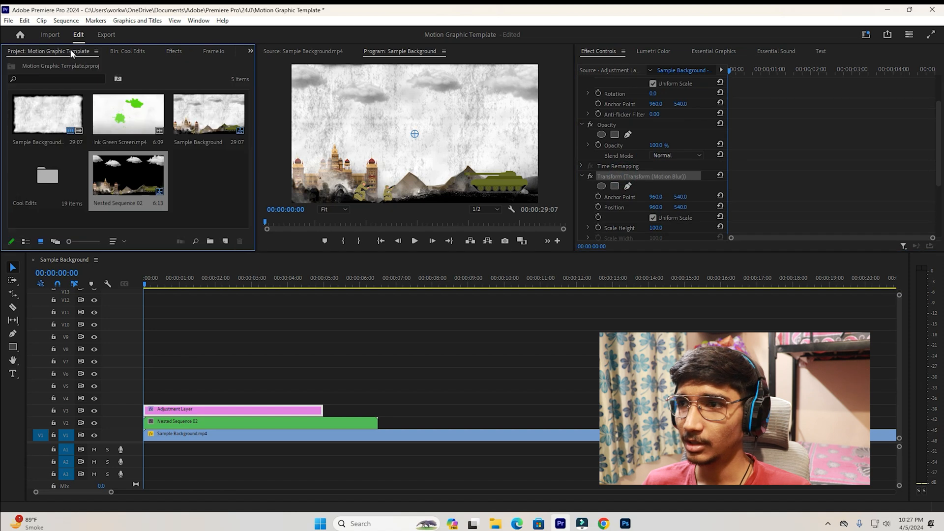
scroll(660, 207, "down", 2)
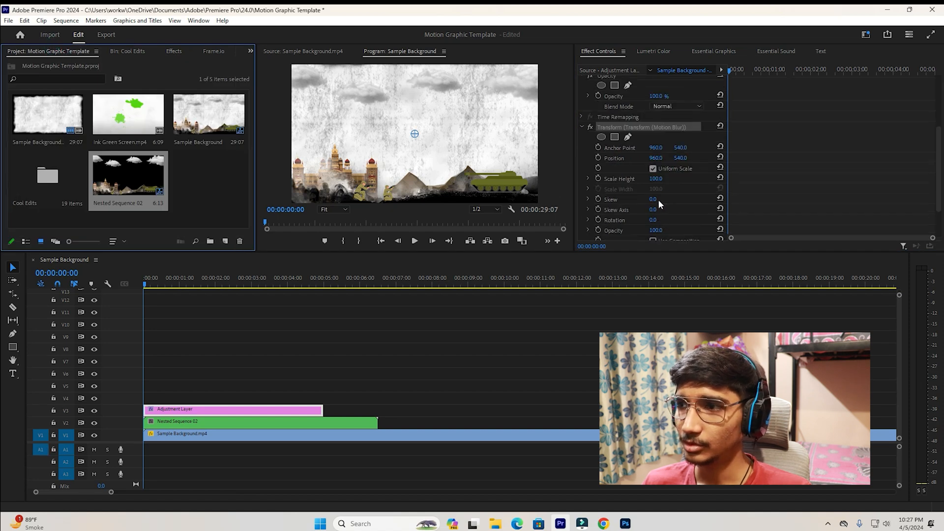
left_click_drag(656, 178, 748, 158)
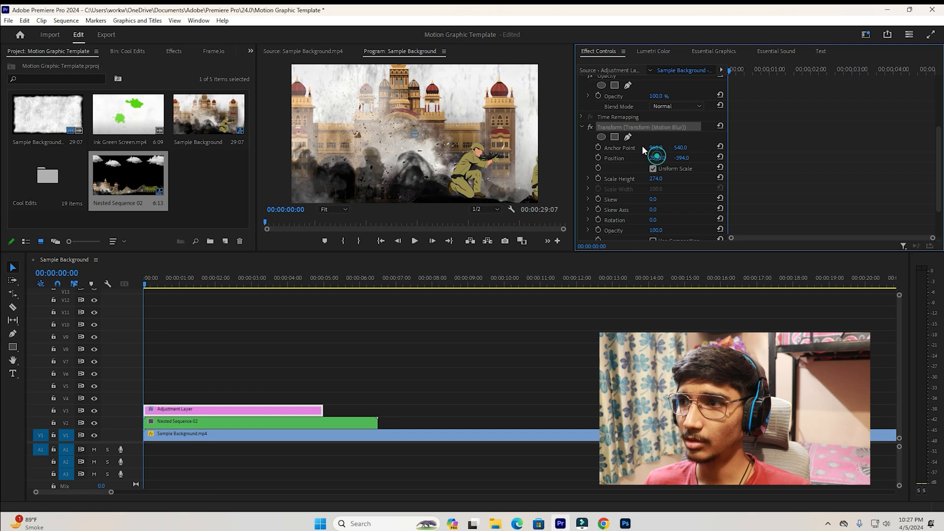
left_click_drag(660, 179, 770, 159)
left_click_drag(659, 158, 523, 158)
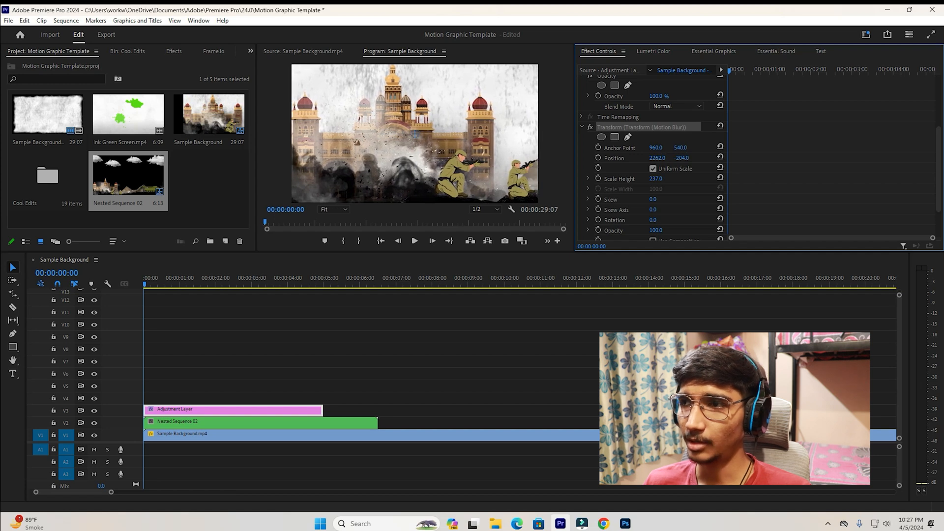
left_click(599, 158)
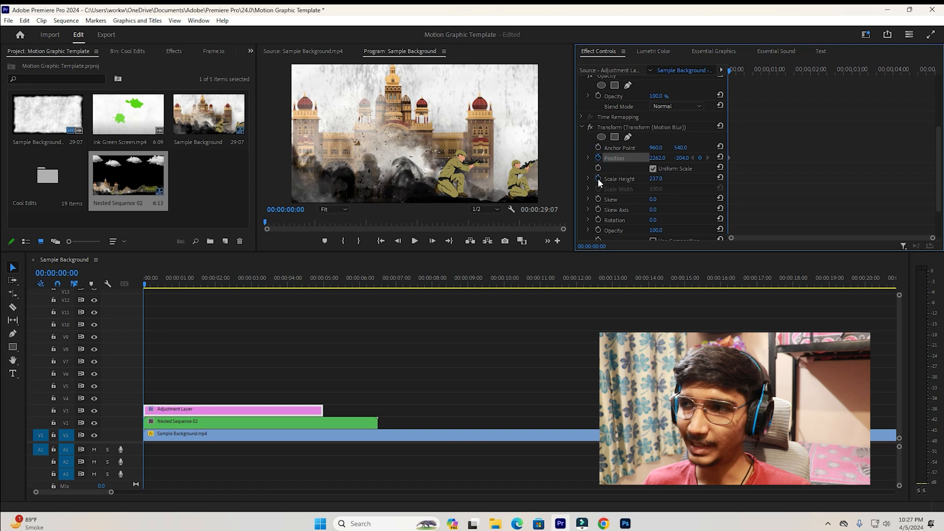
left_click(597, 178)
Step: At 00:00:01:15, keyframe the Transform Position at 1012.0, 149.0 and Scale Height at 158.0
left_click(733, 71)
left_click_drag(734, 73, 796, 75)
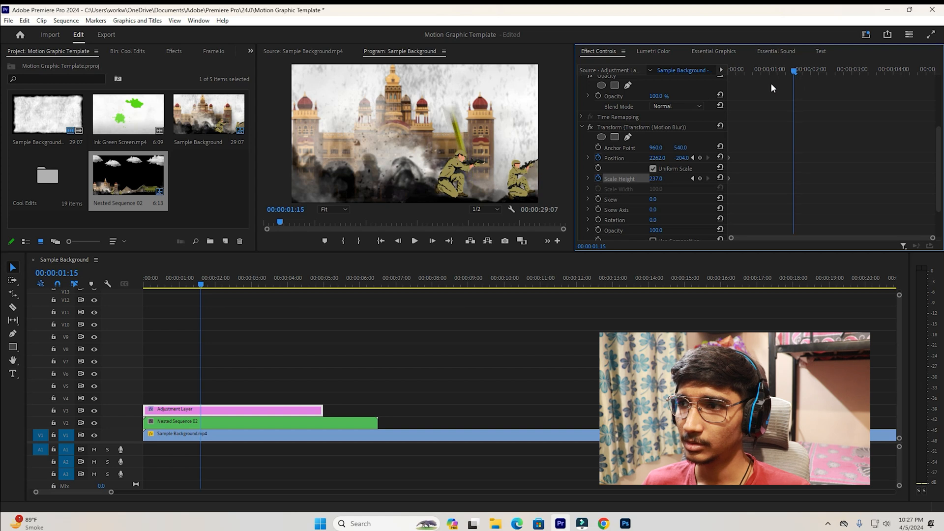
left_click_drag(655, 158, 680, 158)
Step: Play the sequence from the start to check the camera move away from the palace
key("Home")
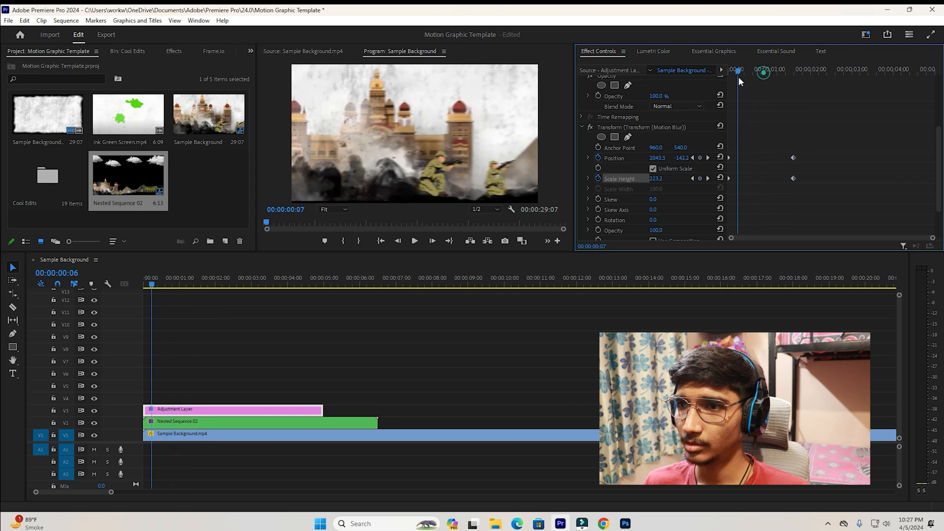
key("alt+space")
left_click(778, 125)
left_click(778, 125)
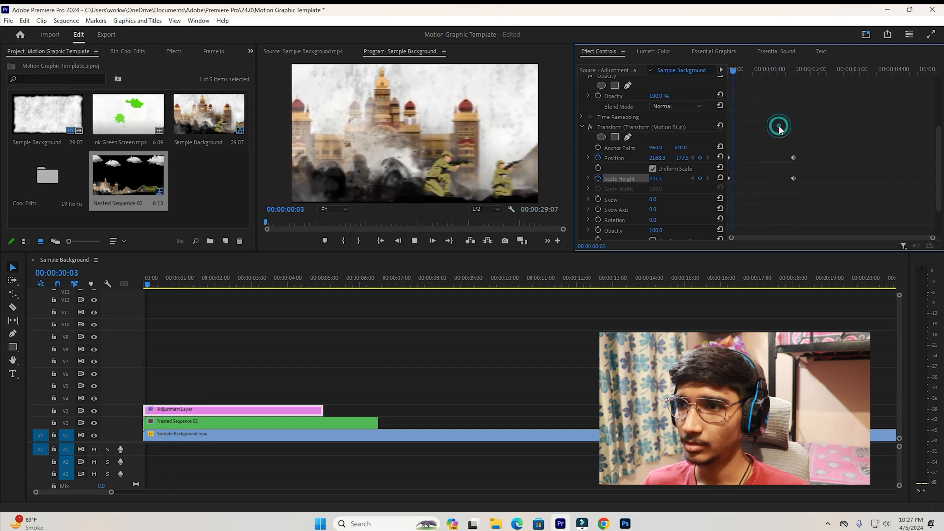
key("space")
key("space")
Step: At 00:00:02:24, keyframe the Transform Scale Height at 100 and Position at 953.0, 532.0
left_click_drag(836, 79, 849, 81)
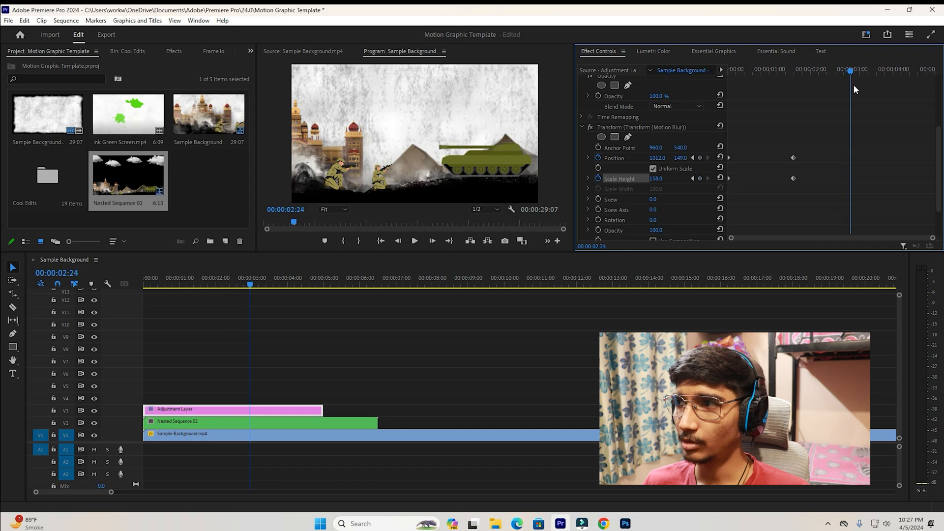
left_click(656, 180)
type("100")
key("Return")
left_click_drag(682, 158, 777, 158)
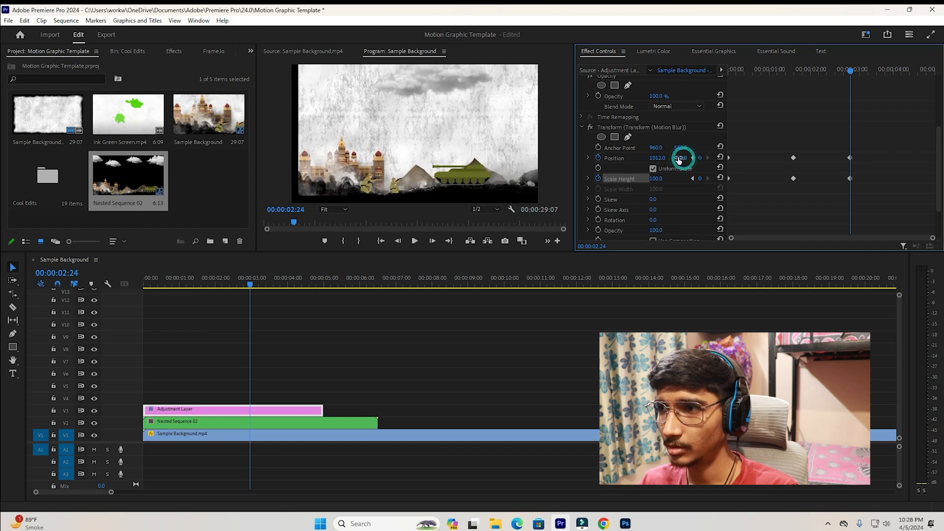
left_click_drag(655, 158, 704, 157)
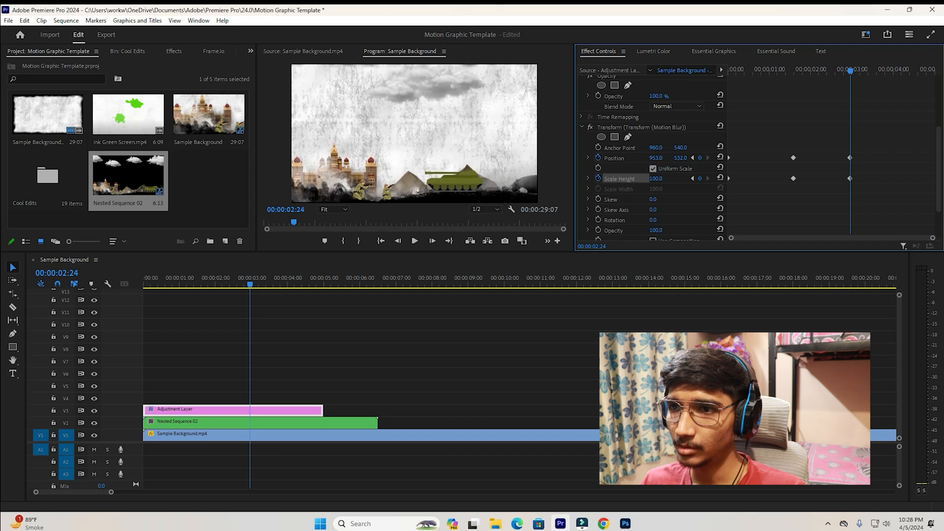
Step: Play the camera move from the start and shift the final Transform Position and Scale Height keyframes to just past 3 seconds
left_click_drag(811, 68, 730, 69)
key("space")
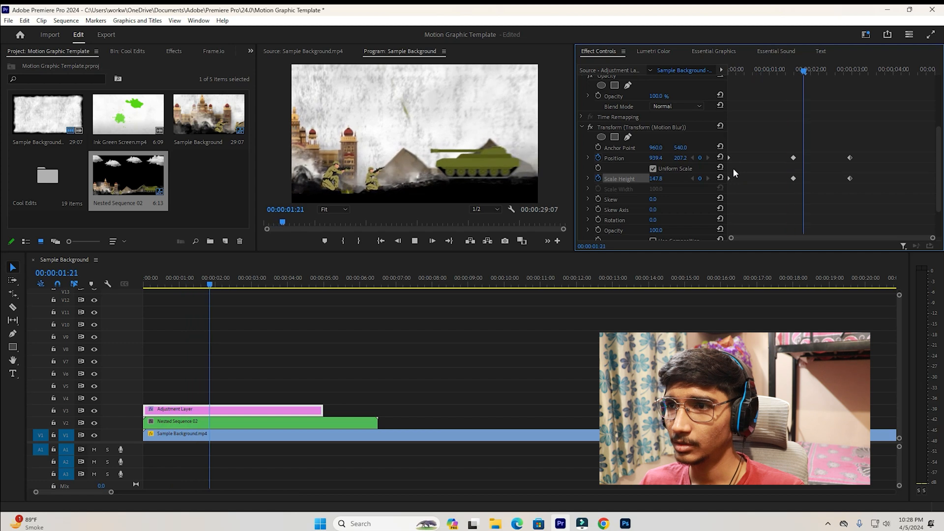
key("space")
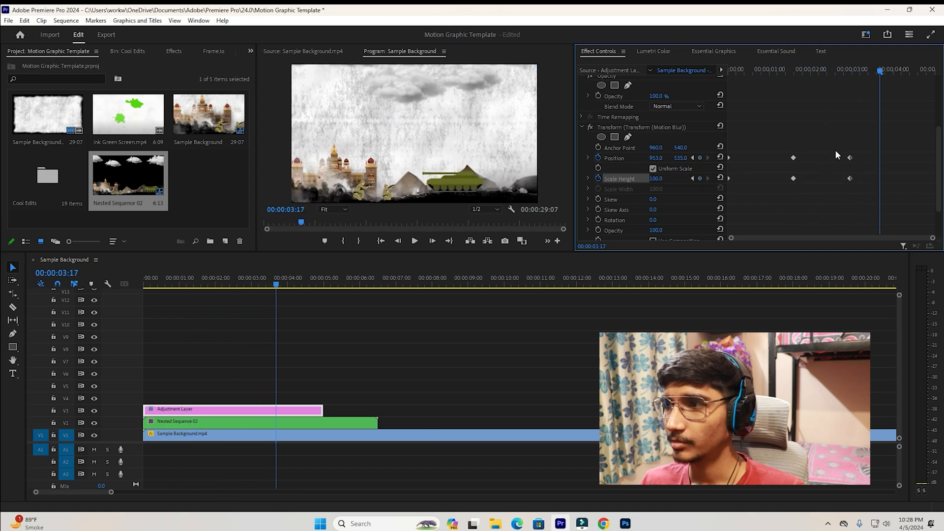
left_click_drag(850, 157, 864, 180)
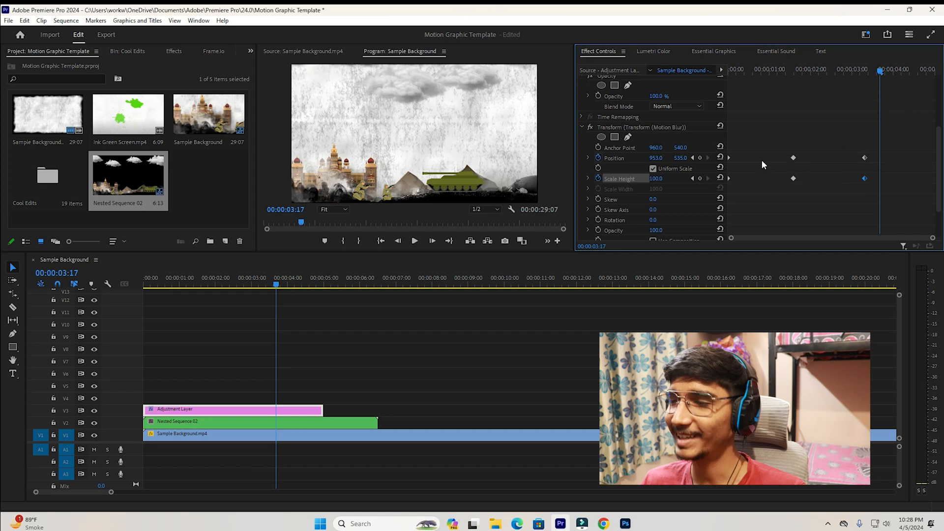
Step: Apply Ease Out to the middle Scale Height and Position keyframes at 00:00:01:15
right_click(794, 179)
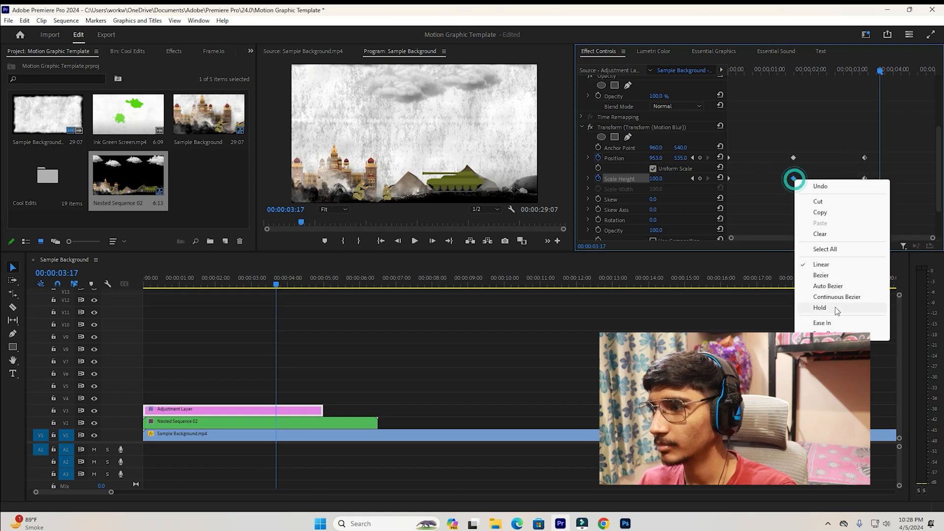
left_click(816, 333)
right_click(793, 157)
left_click(840, 261)
right_click(793, 157)
mouse_move(830, 227)
left_click(745, 308)
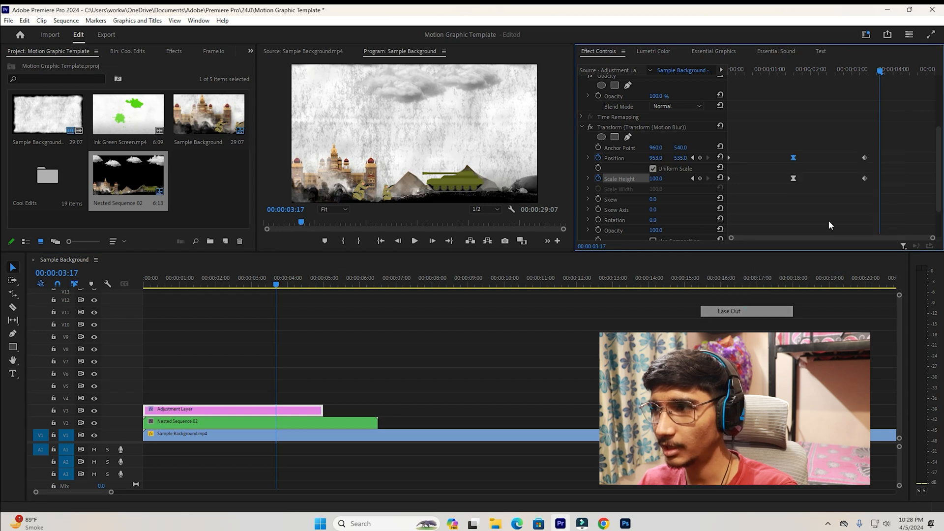
Step: Apply Ease In to the final Position and Scale Height keyframes and play the eased camera move from the start
right_click(864, 157)
mouse_move(870, 247)
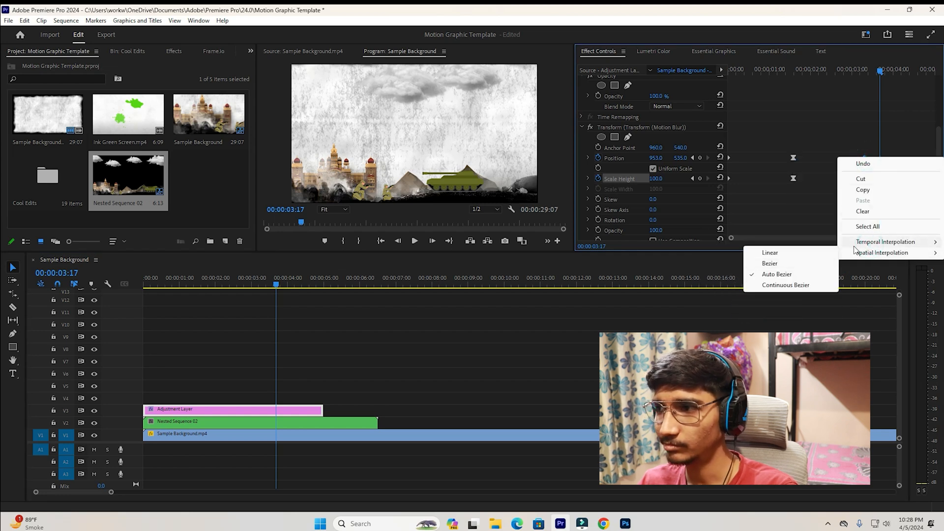
left_click(770, 300)
right_click(865, 178)
left_click(880, 320)
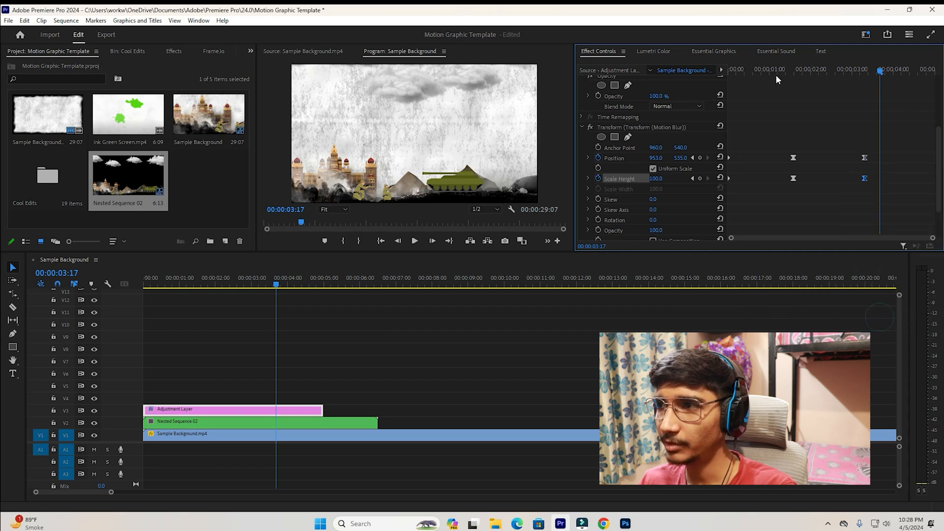
left_click_drag(776, 75, 576, 120)
key("space")
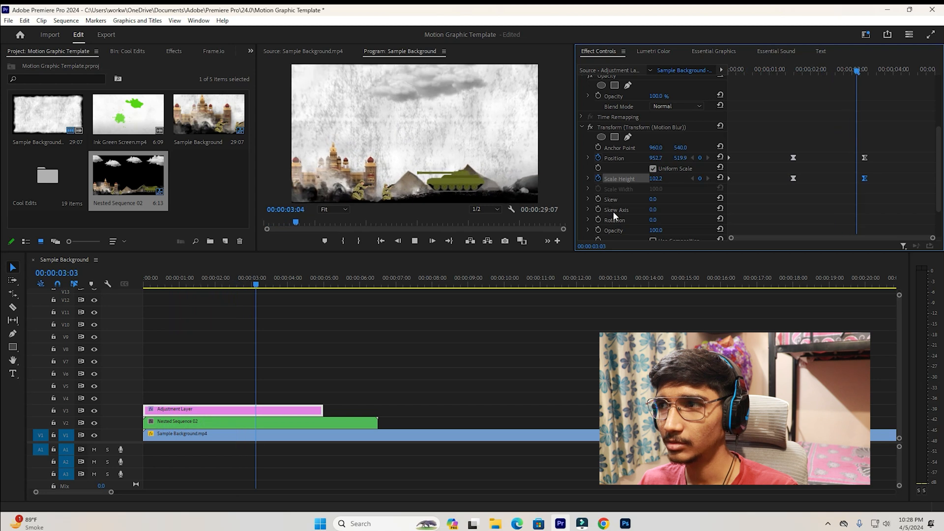
key("space")
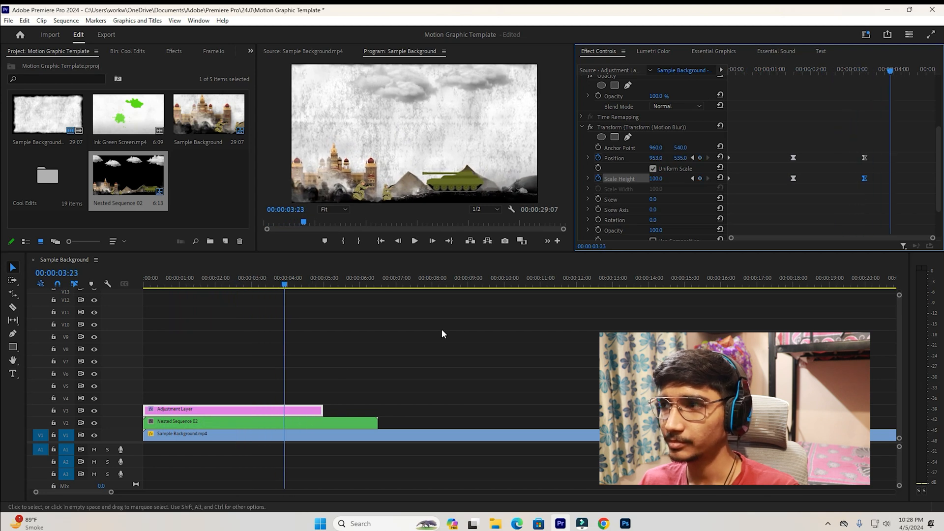
Step: Try a faster camera move with the middle keyframes at 00:00:00:16 and the final pair moved closer to them, and play it
left_click_drag(809, 146, 769, 197)
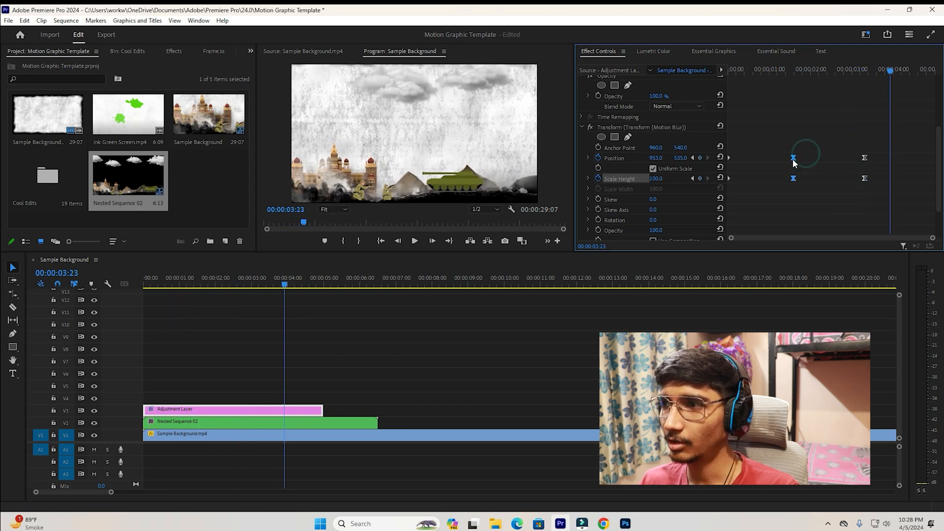
left_click_drag(793, 158, 764, 158)
left_click_drag(892, 146, 759, 196)
left_click_drag(763, 158, 752, 158)
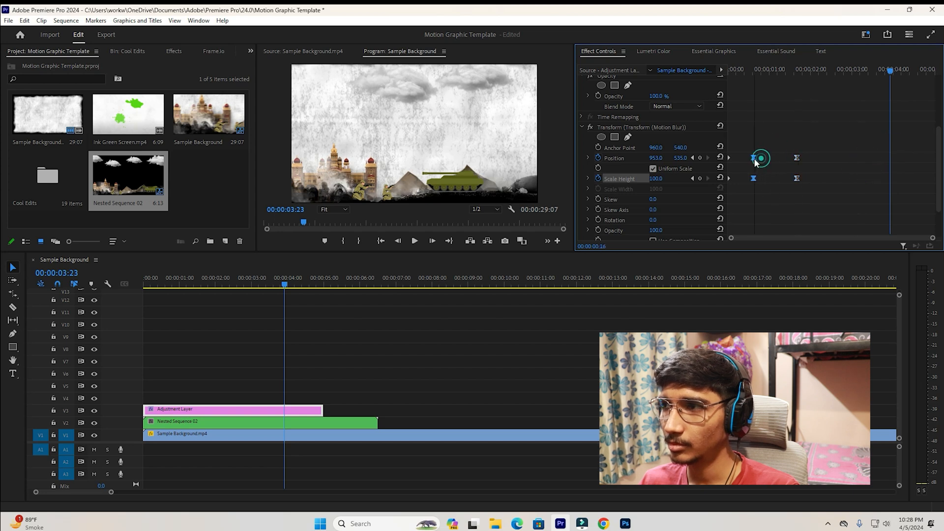
left_click_drag(748, 64, 708, 70)
key("space")
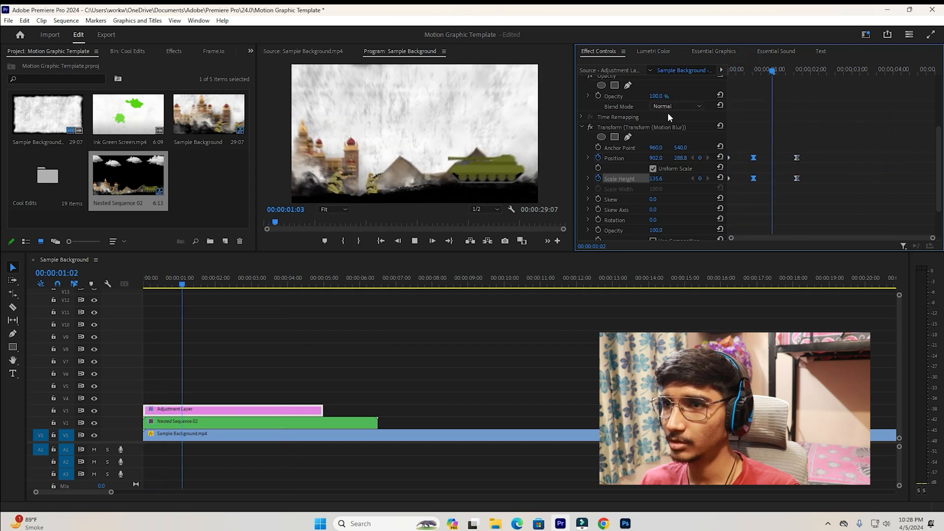
left_click(748, 64)
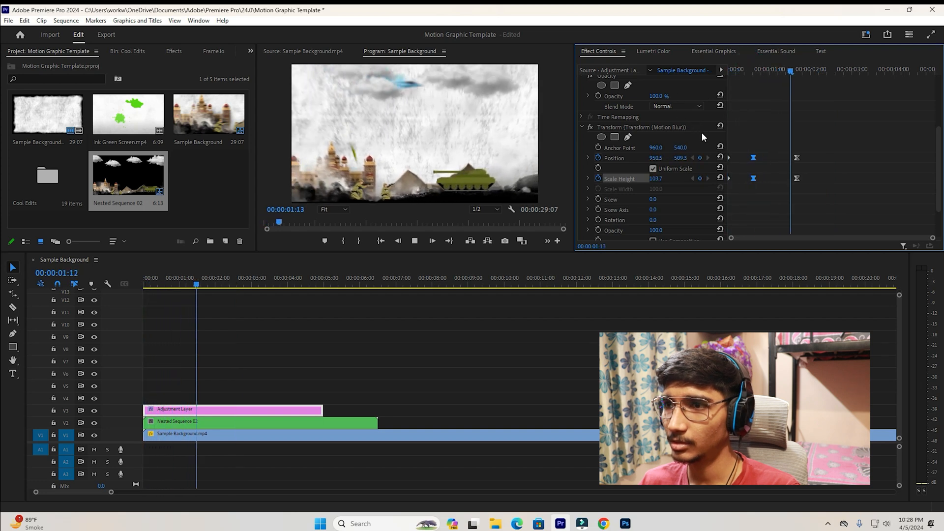
key("space")
Step: Move the final keyframes back to just past 3 seconds and the middle pair to 00:00:01:14, and play the retimed move
left_click_drag(826, 152, 780, 196)
left_click_drag(795, 157, 860, 167)
left_click_drag(792, 152, 731, 213)
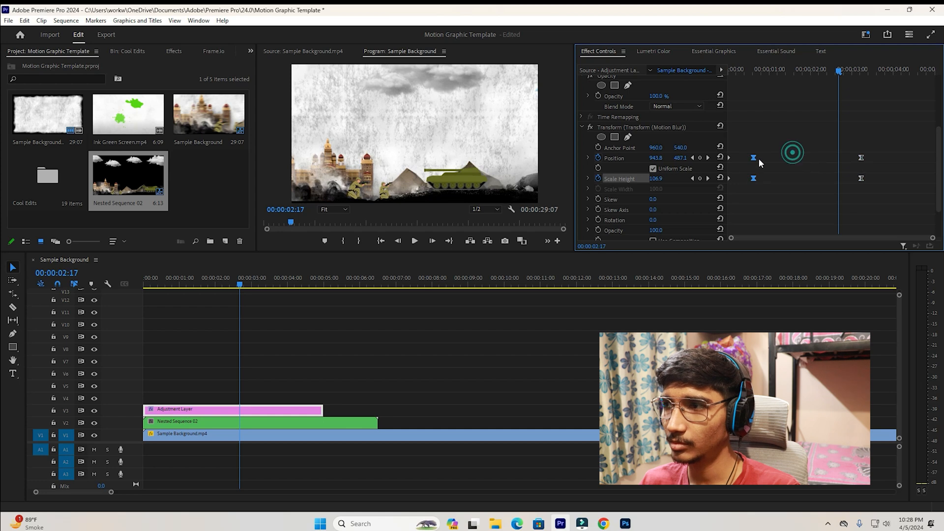
left_click_drag(753, 158, 791, 157)
left_click_drag(766, 69, 641, 96)
key("space")
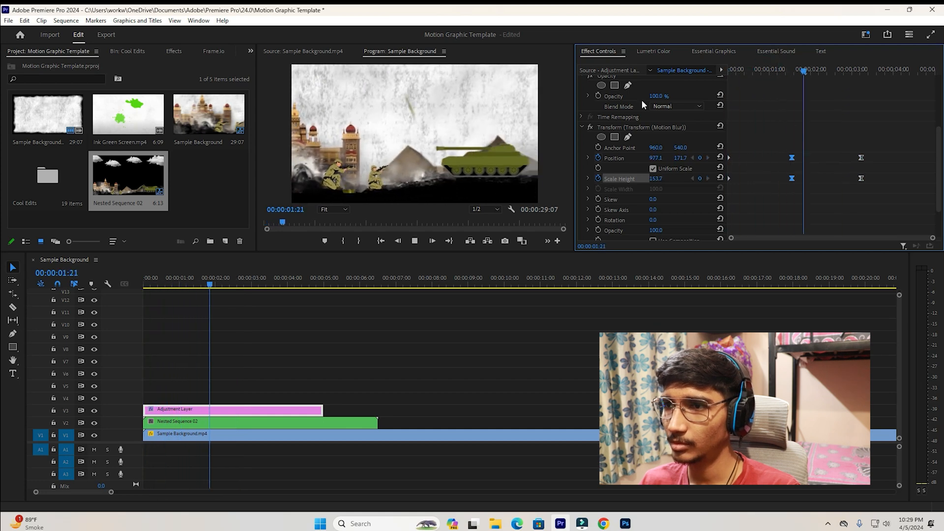
key("space")
left_click(737, 70)
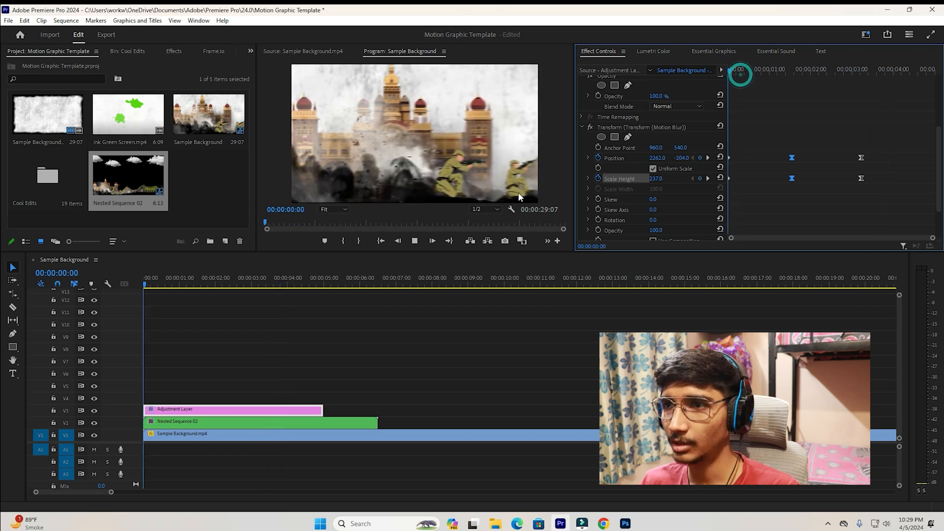
key("space")
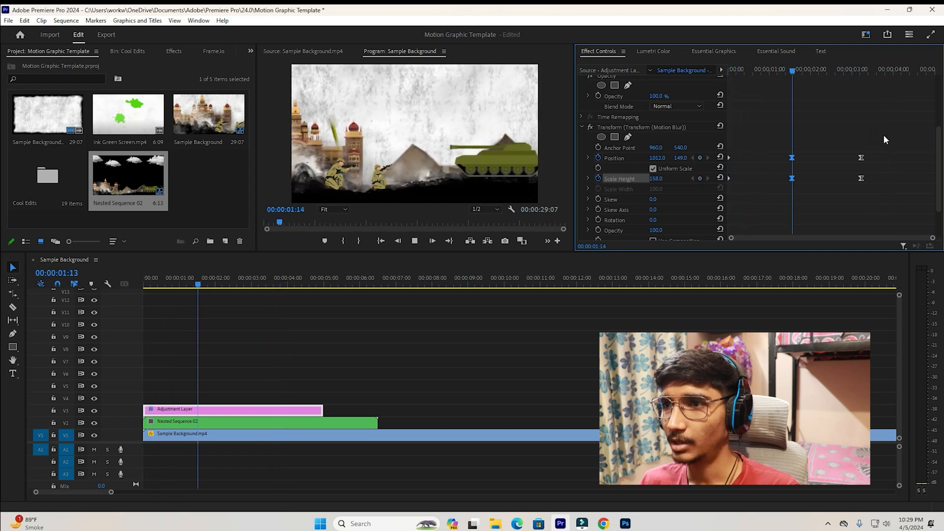
key("space")
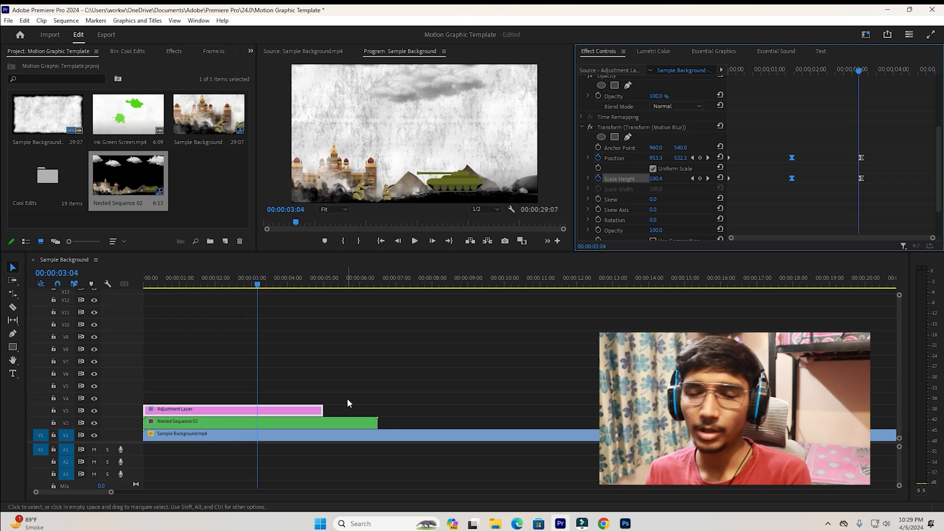
Step: Delete the adjustment layer from track V3 and play the sequence from the start
left_click_drag(341, 396, 279, 385)
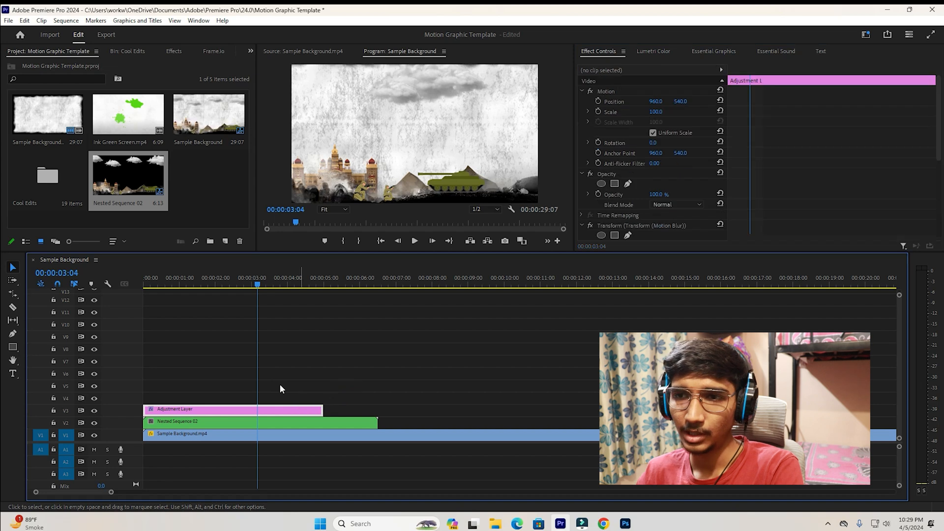
key("Delete")
key("Home")
key("space")
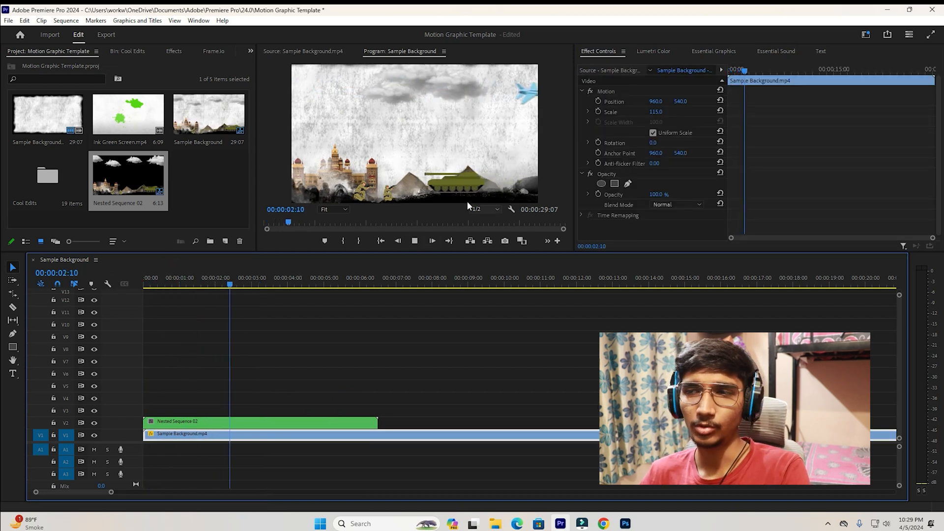
key("space")
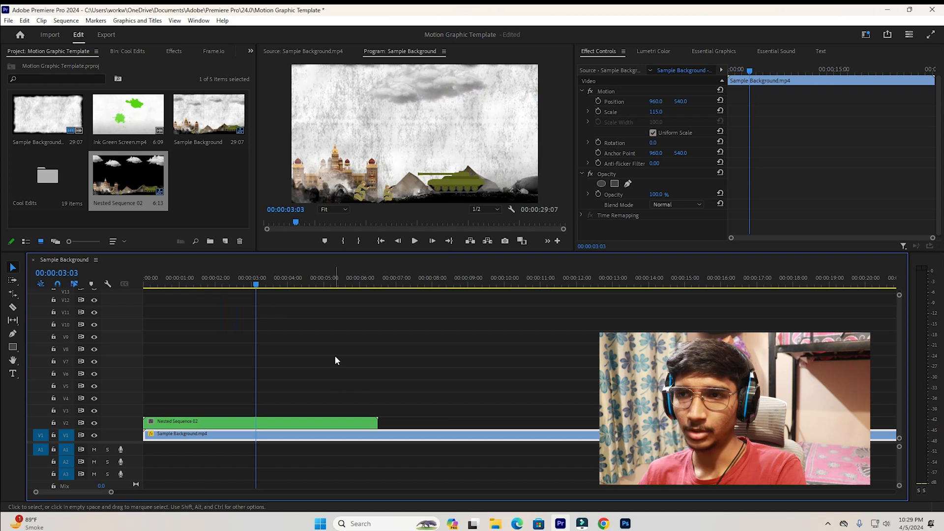
Step: Replay the sequence without the camera move to review the layered animation, return to its start and deselect the background clip
left_click(181, 282)
key("Home")
key("space")
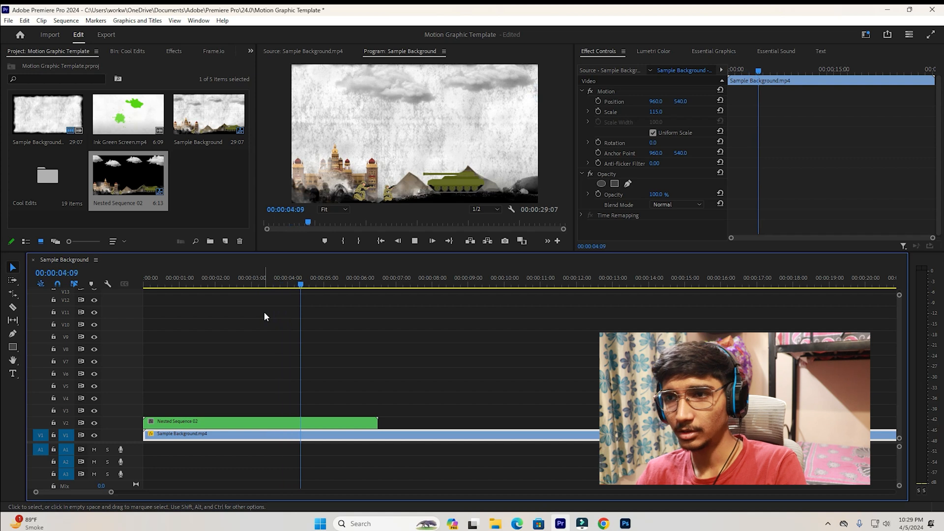
key("space")
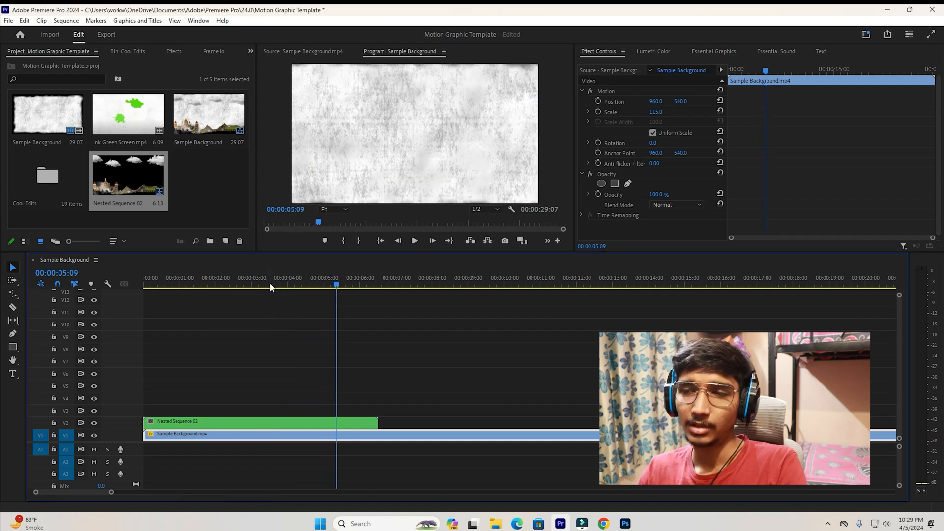
key("Home")
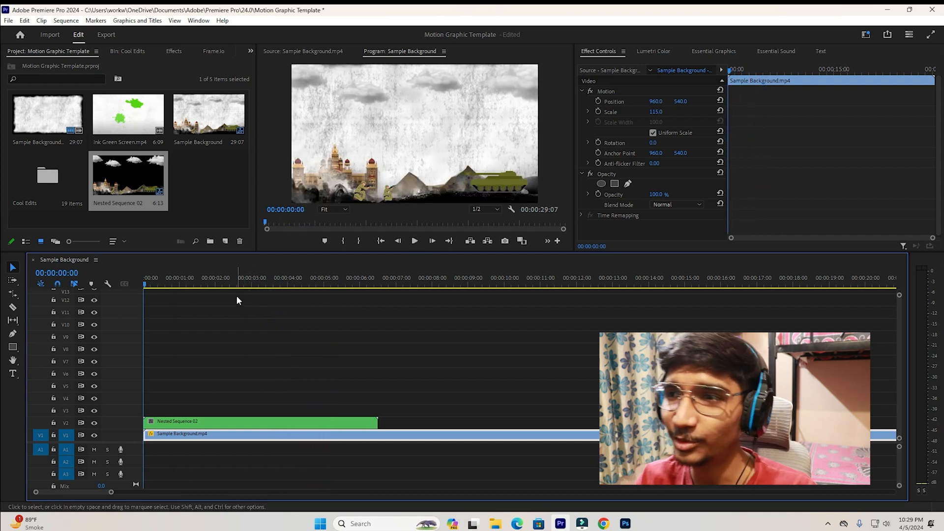
key("space")
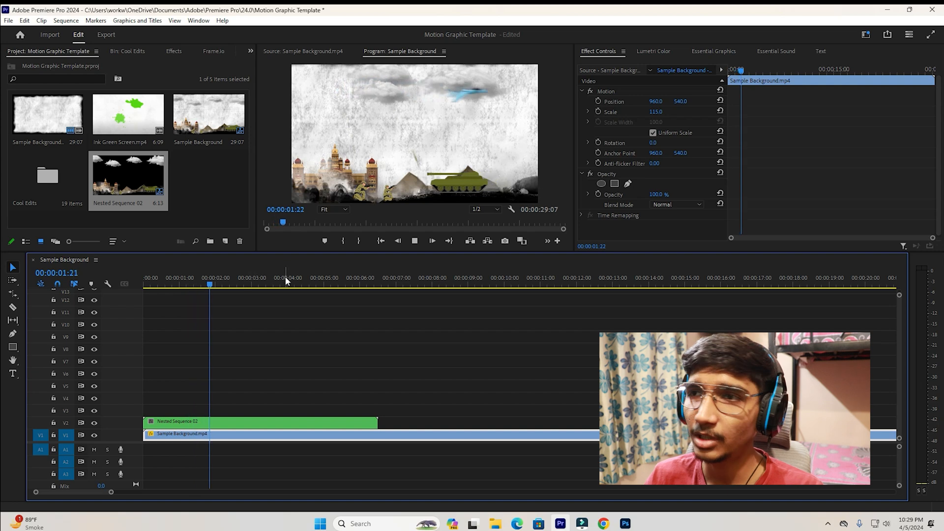
key("space")
left_click_drag(183, 279, 119, 290)
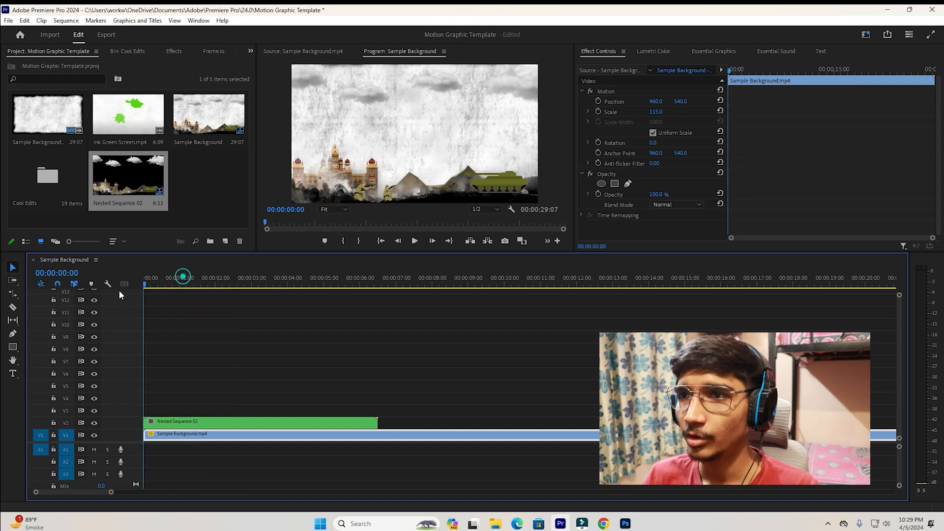
left_click(264, 334)
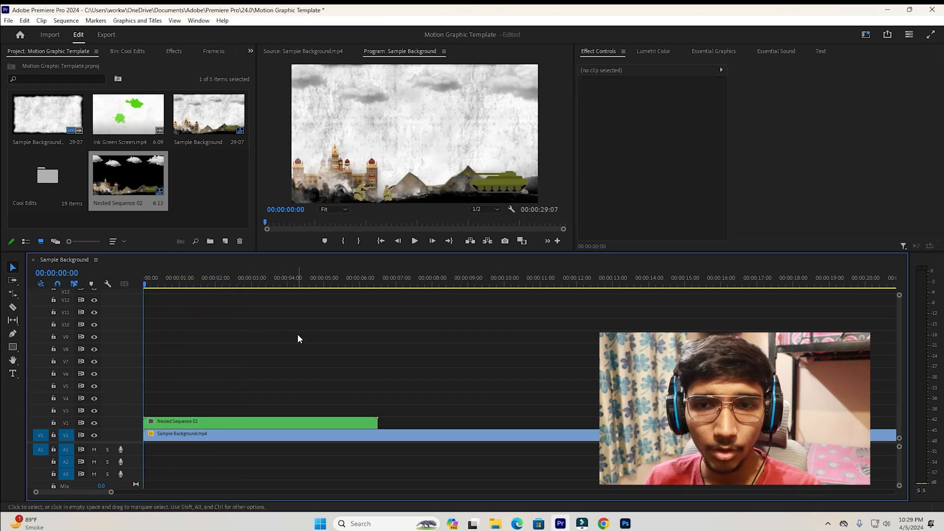